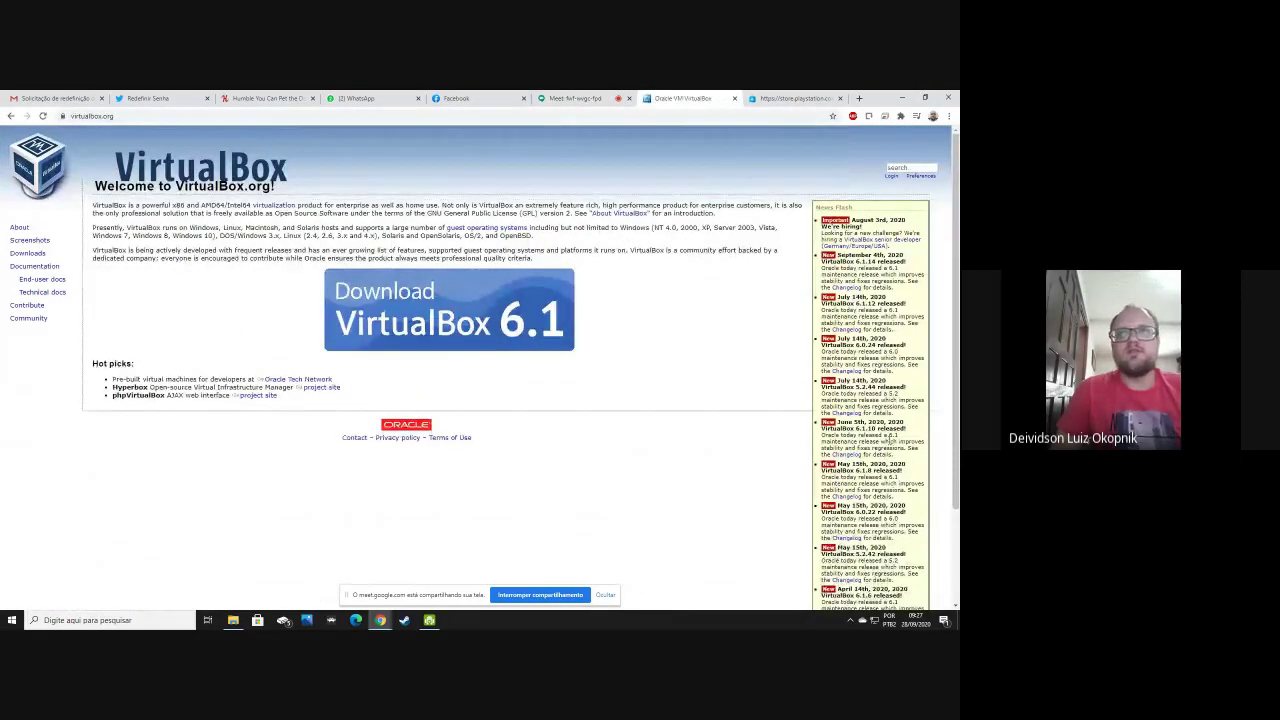
- Open the VirtualBox 6.1 download page from the VirtualBox home page
{"action": "left_click_drag", "start_coordinate": [893, 233], "coordinate": [826, 220]}
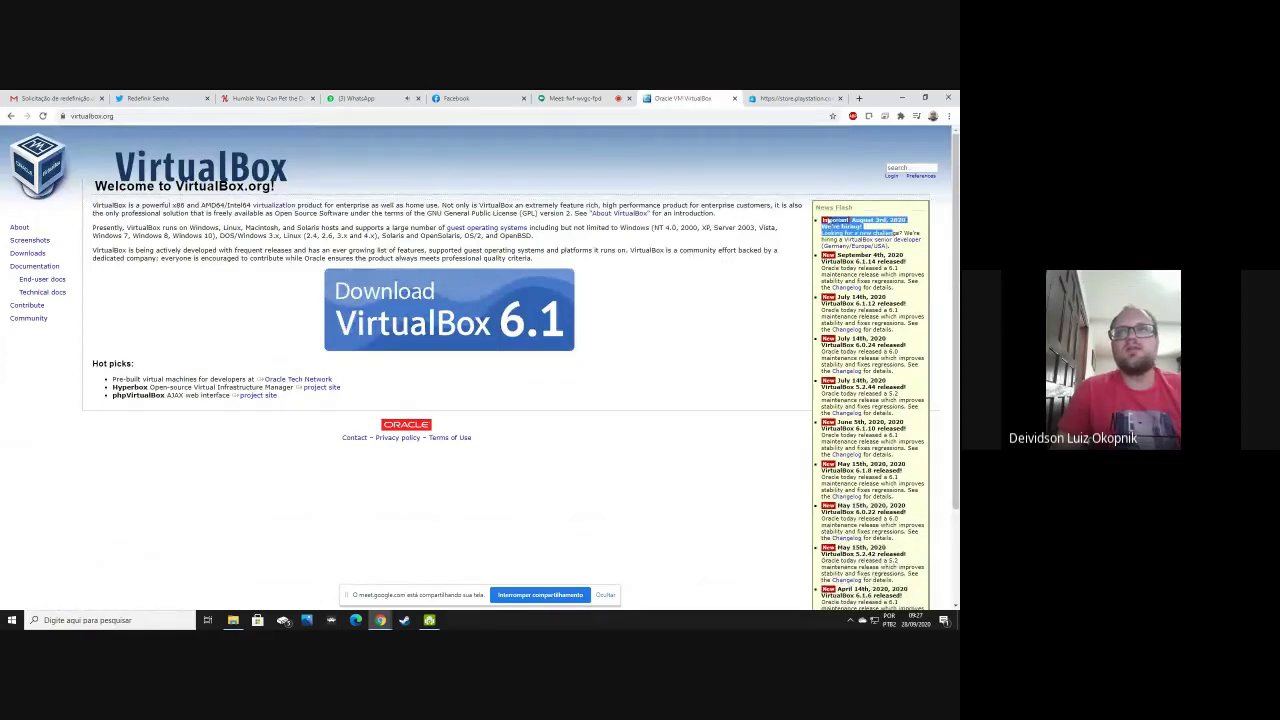
{"action": "left_click", "coordinate": [753, 256]}
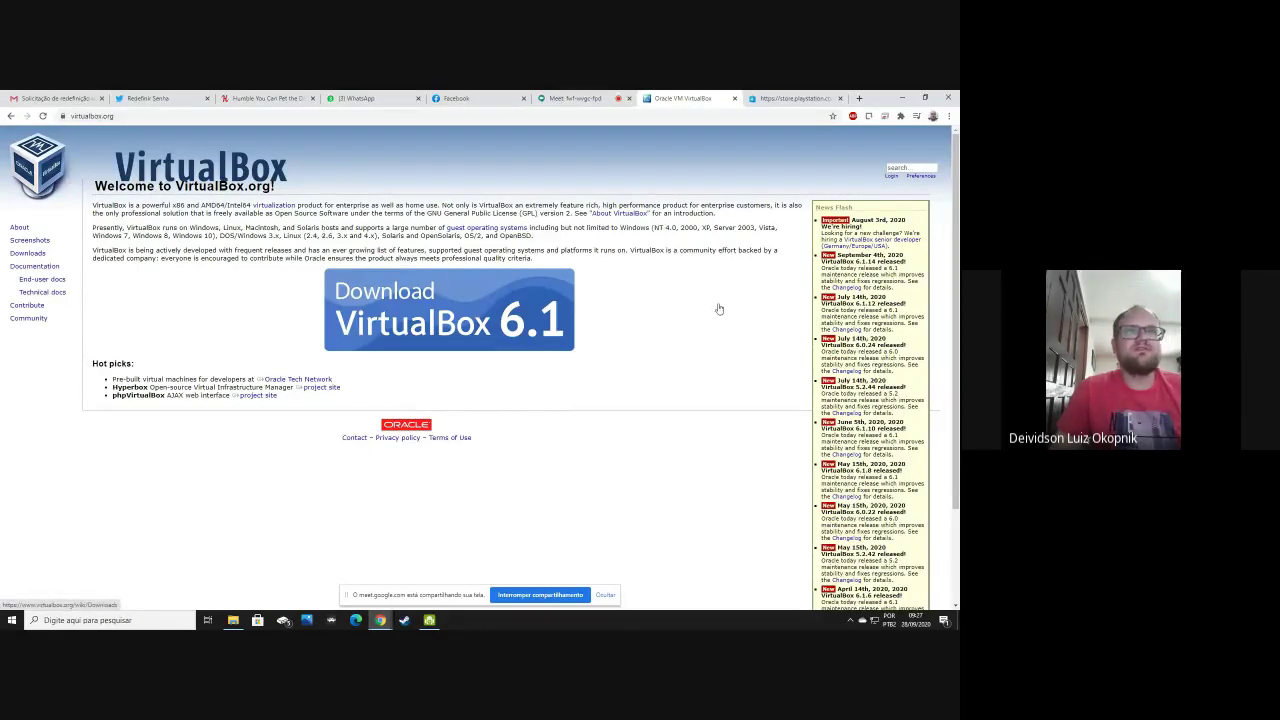
{"action": "left_click", "coordinate": [485, 295]}
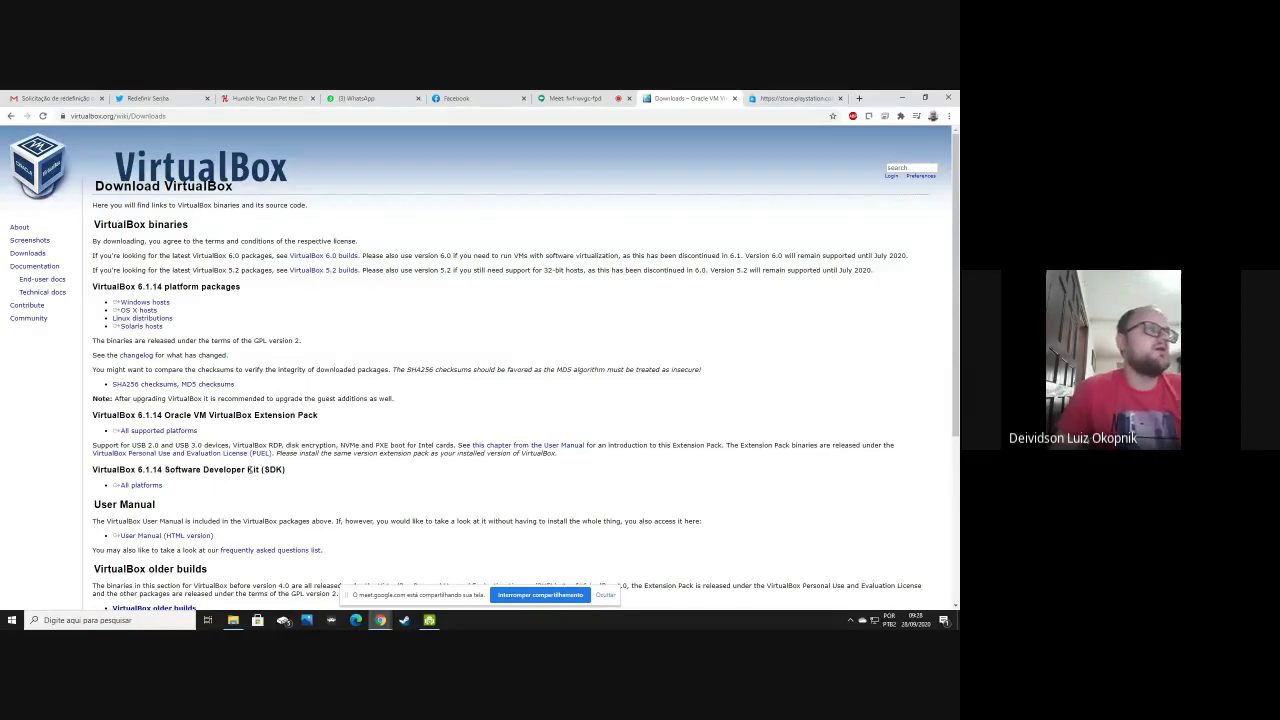
- Download the VirtualBox 6.1.14 platform package for Windows hosts
{"action": "left_click_drag", "start_coordinate": [178, 469], "coordinate": [245, 468]}
{"action": "left_click", "coordinate": [250, 469]}
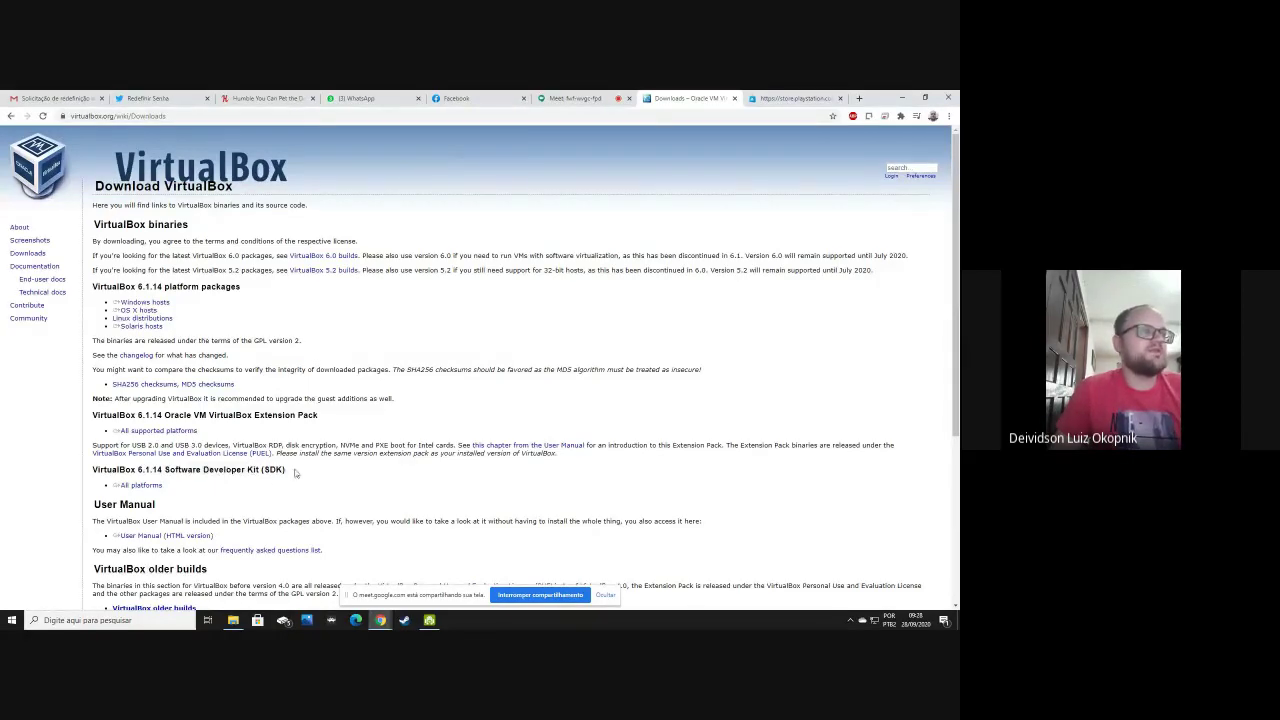
{"action": "left_click", "coordinate": [166, 295]}
{"action": "left_click_drag", "start_coordinate": [112, 288], "coordinate": [242, 295]}
{"action": "left_click_drag", "start_coordinate": [185, 340], "coordinate": [84, 287]}
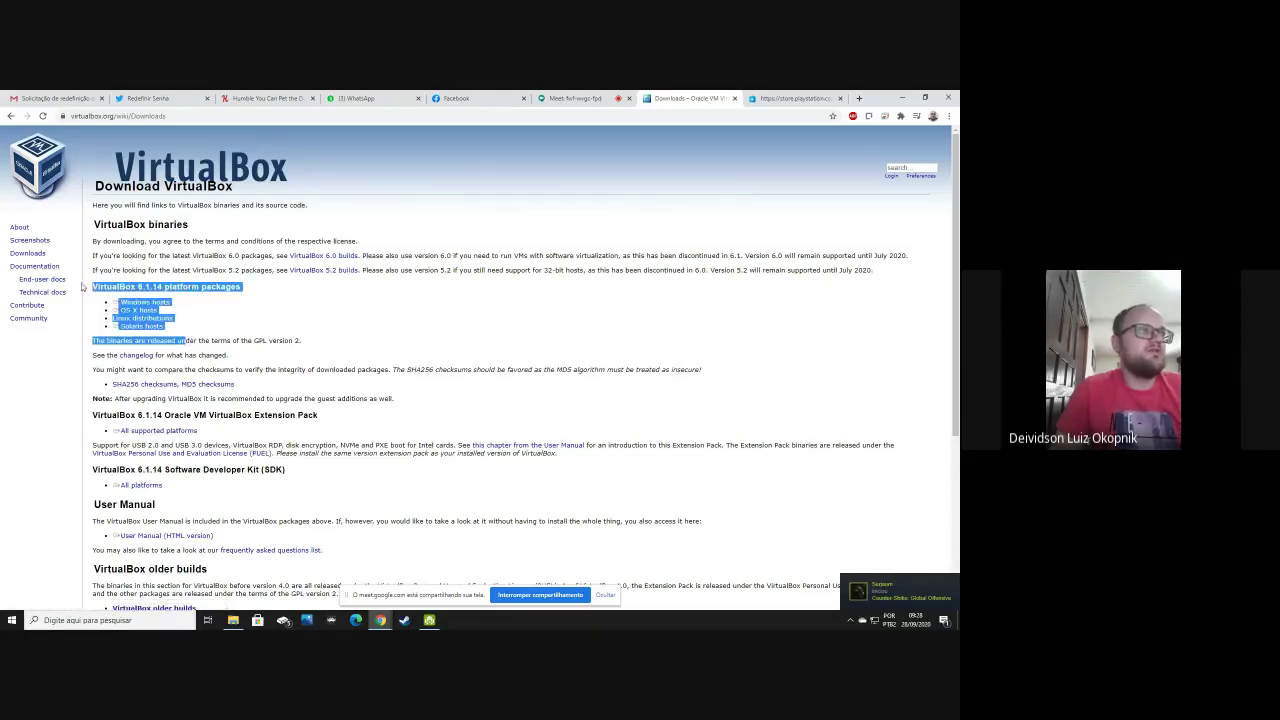
{"action": "left_click", "coordinate": [287, 340]}
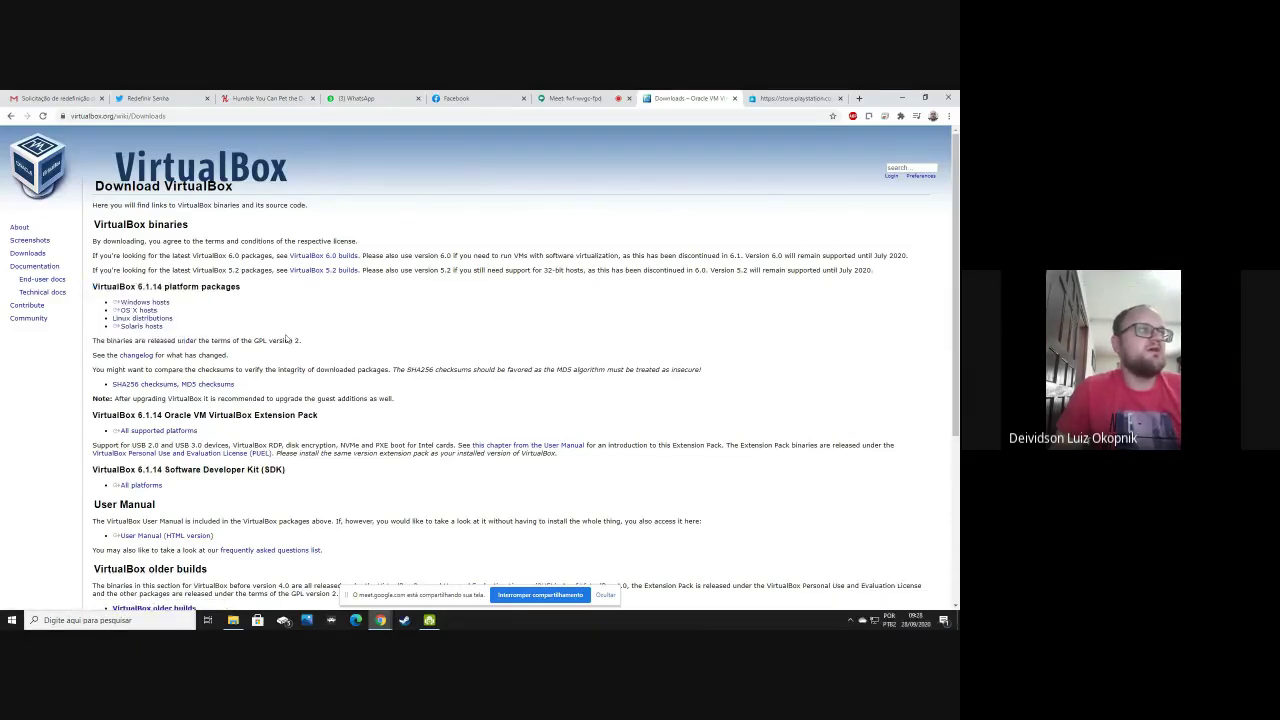
{"action": "left_click", "coordinate": [156, 304]}
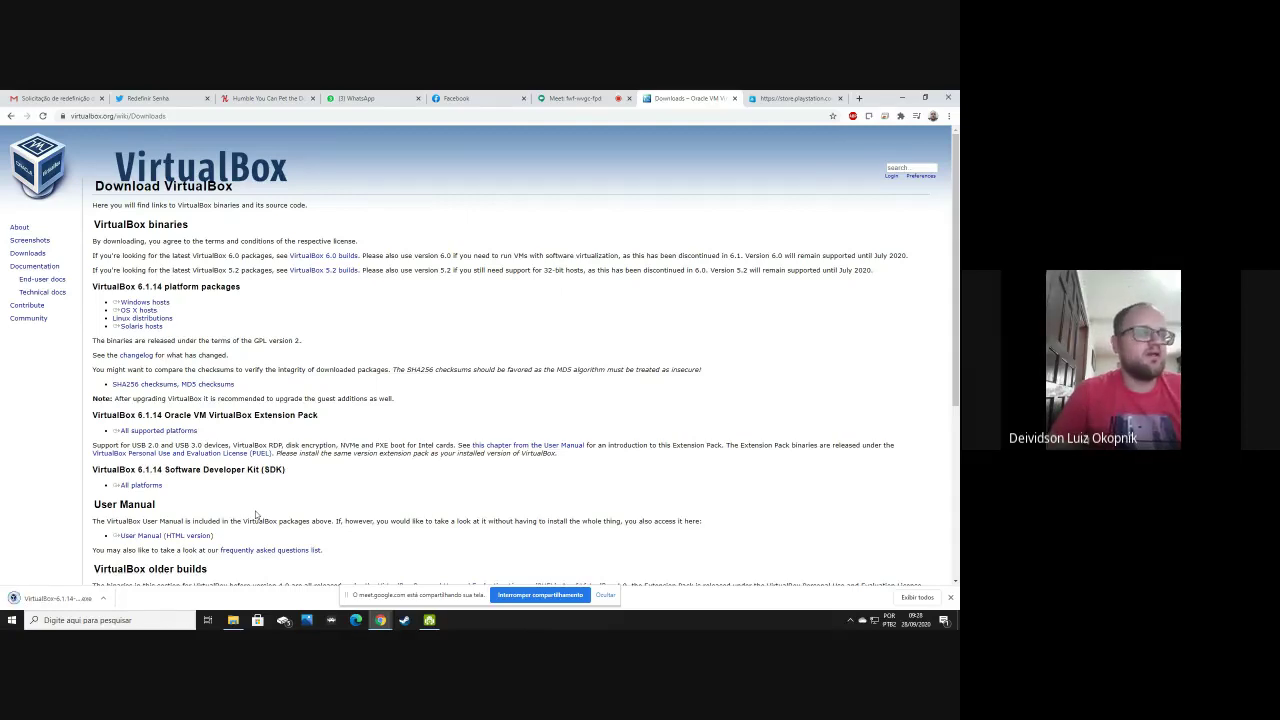
- Switch to the Google Meet call to check its participants and chat, and return to the VirtualBox downloads page
{"action": "left_click", "coordinate": [570, 98]}
{"action": "left_click", "coordinate": [912, 170]}
{"action": "left_click", "coordinate": [845, 171]}
{"action": "left_click", "coordinate": [912, 170]}
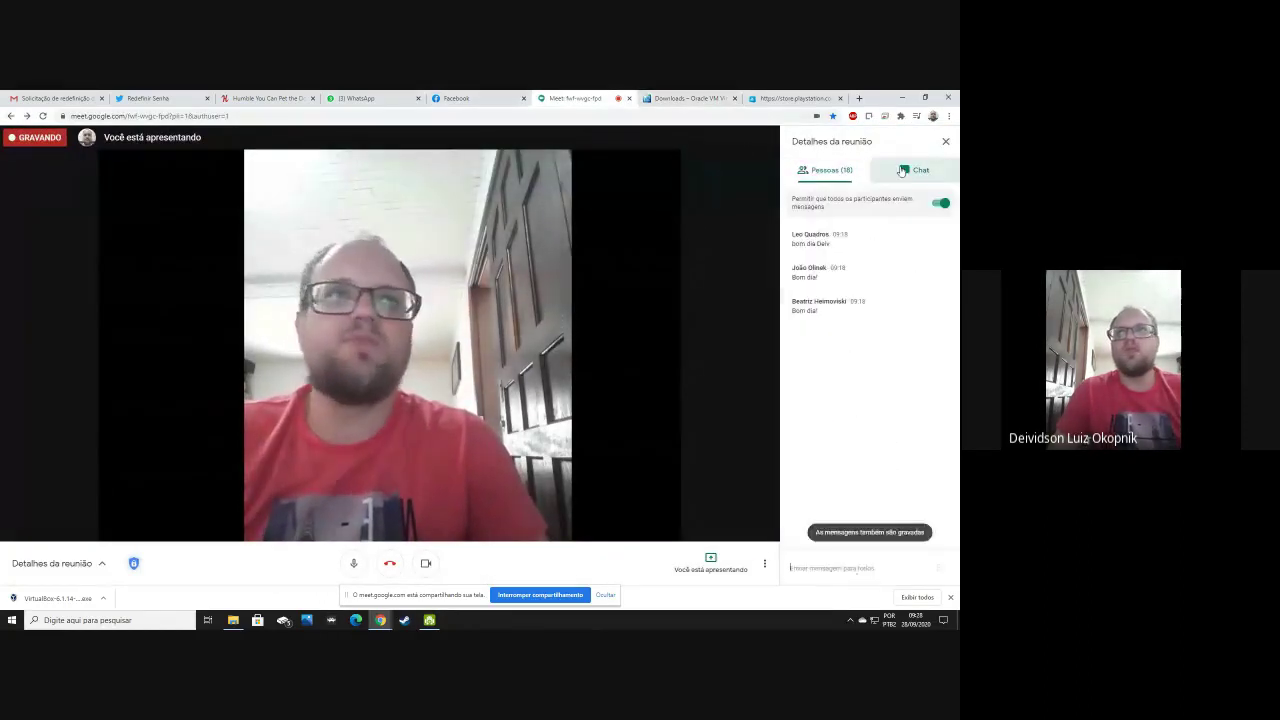
{"action": "left_click", "coordinate": [690, 98]}
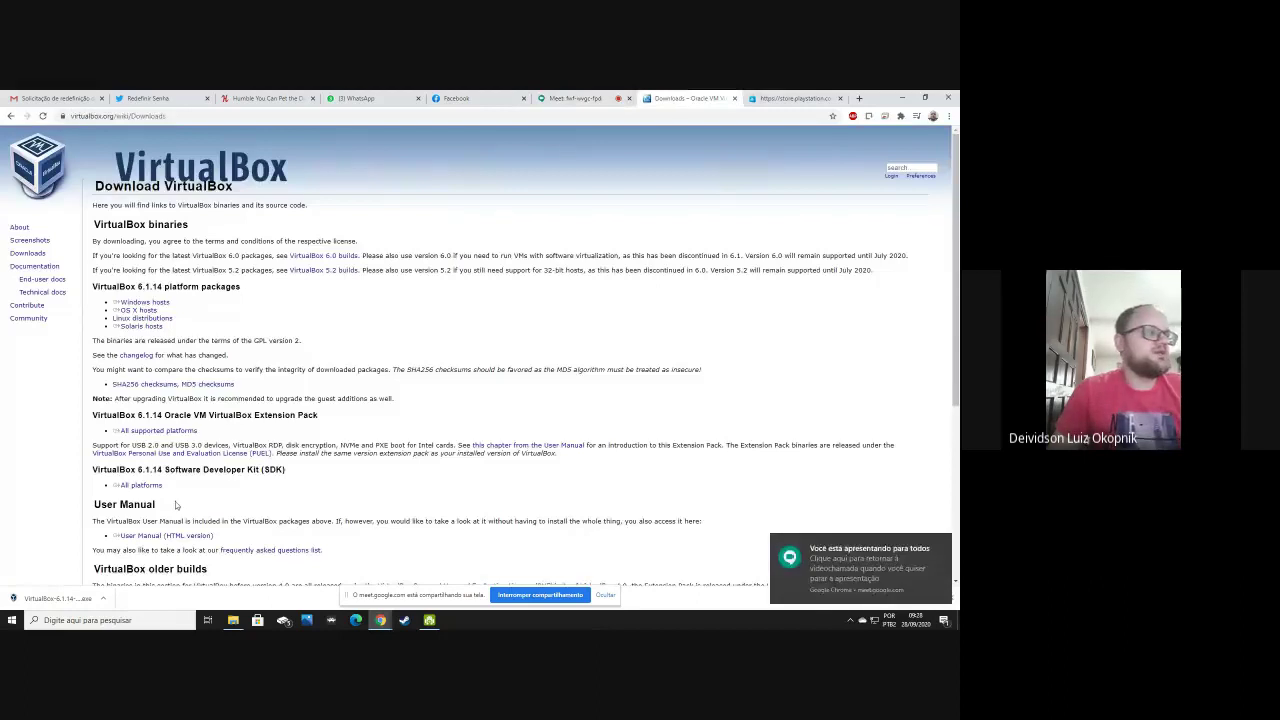
- Launch the downloaded VirtualBox 6.1.14 installer, review the Custom Setup features and accept the default features and location
{"action": "left_click", "coordinate": [48, 600]}
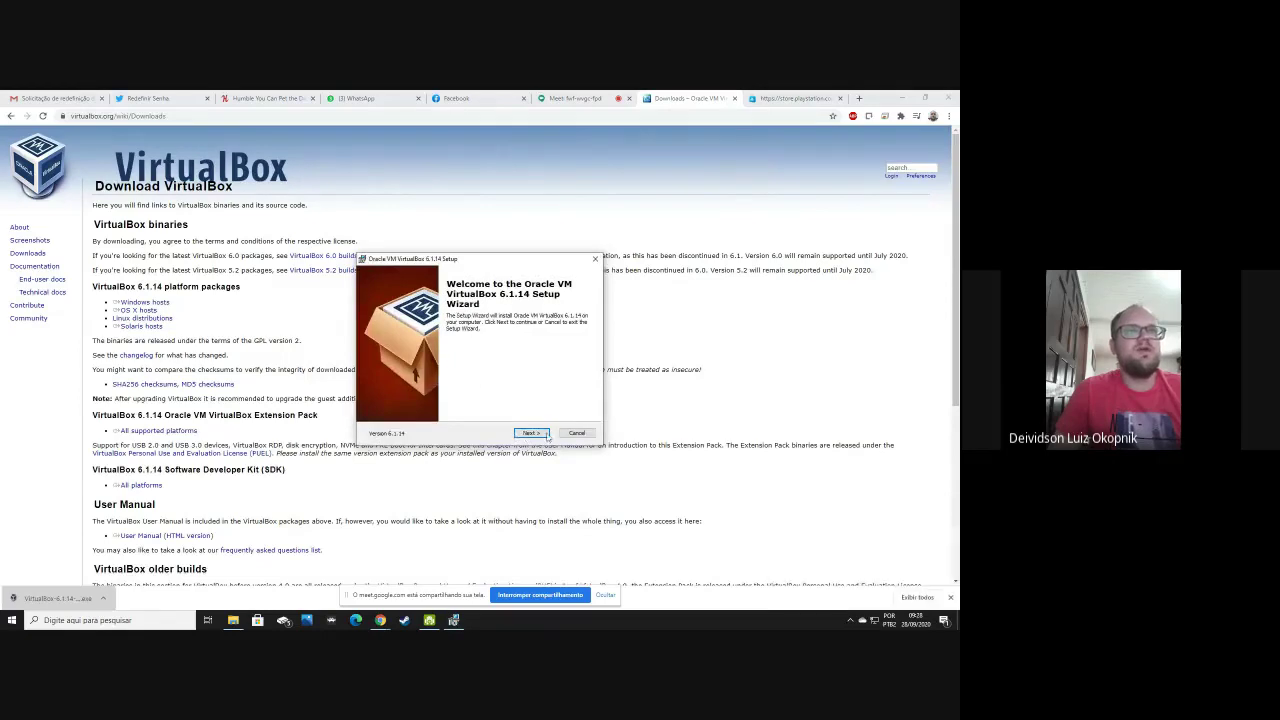
{"action": "left_click", "coordinate": [528, 433]}
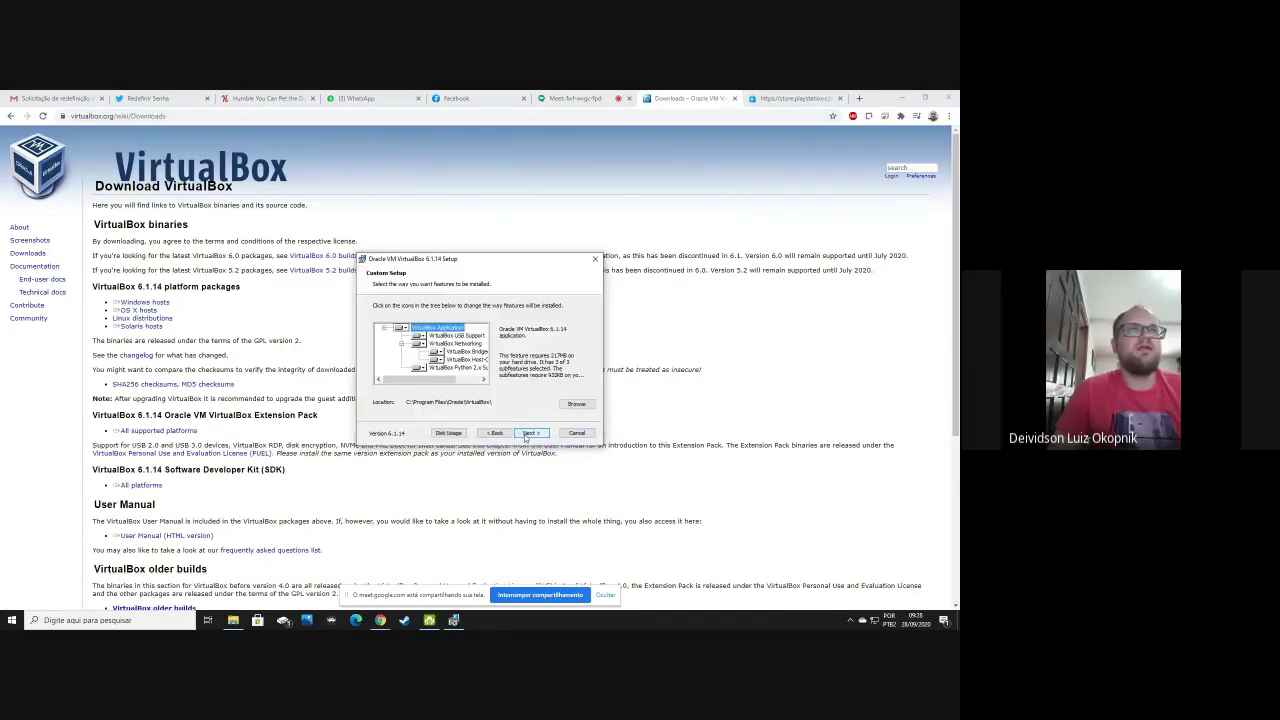
{"action": "mouse_move", "coordinate": [449, 381]}
{"action": "left_mouse_down"}
{"action": "mouse_move", "coordinate": [422, 381]}
{"action": "mouse_move", "coordinate": [445, 381]}
{"action": "left_mouse_up"}
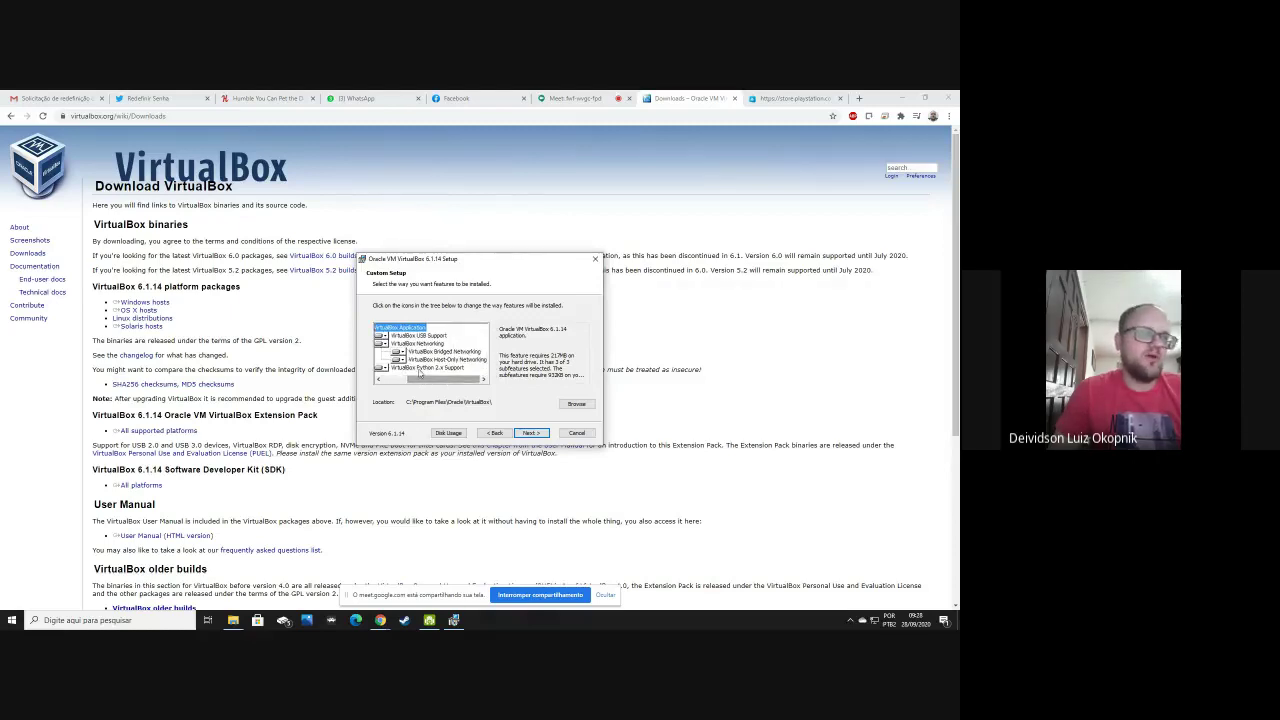
{"action": "left_click_drag", "start_coordinate": [432, 382], "coordinate": [418, 383]}
{"action": "left_click", "coordinate": [449, 338]}
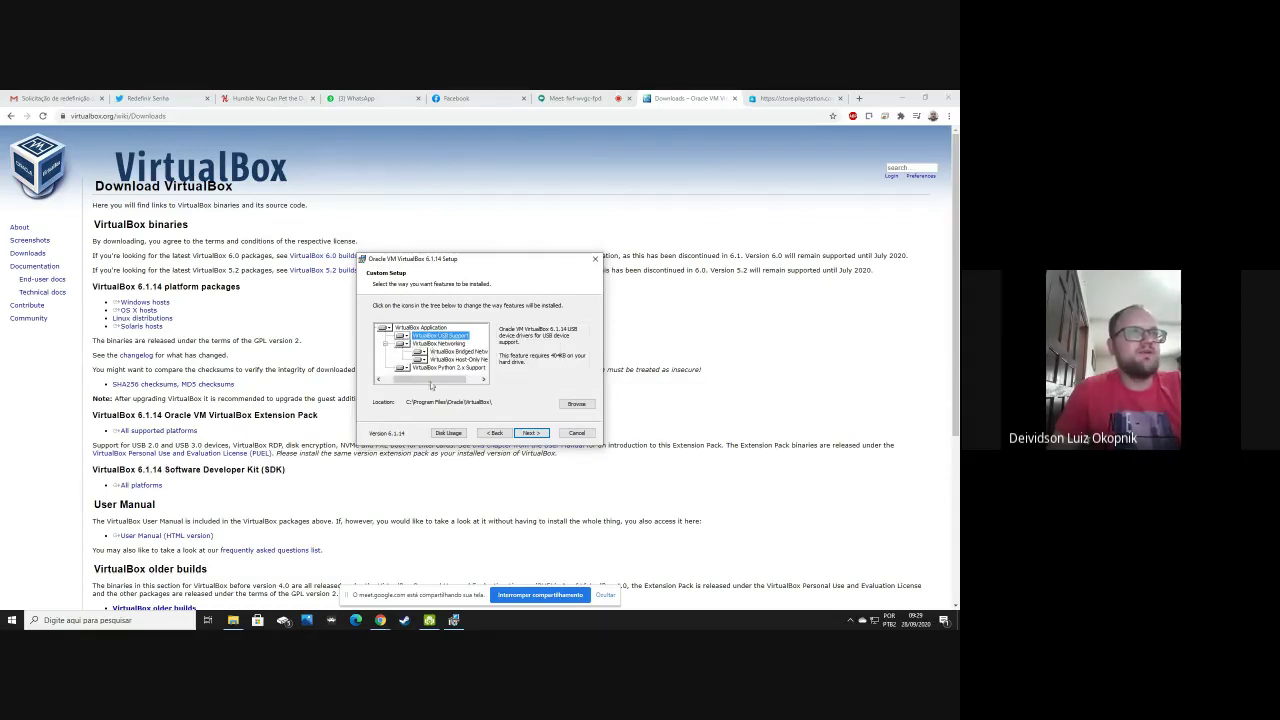
{"action": "left_click_drag", "start_coordinate": [431, 380], "coordinate": [449, 382]}
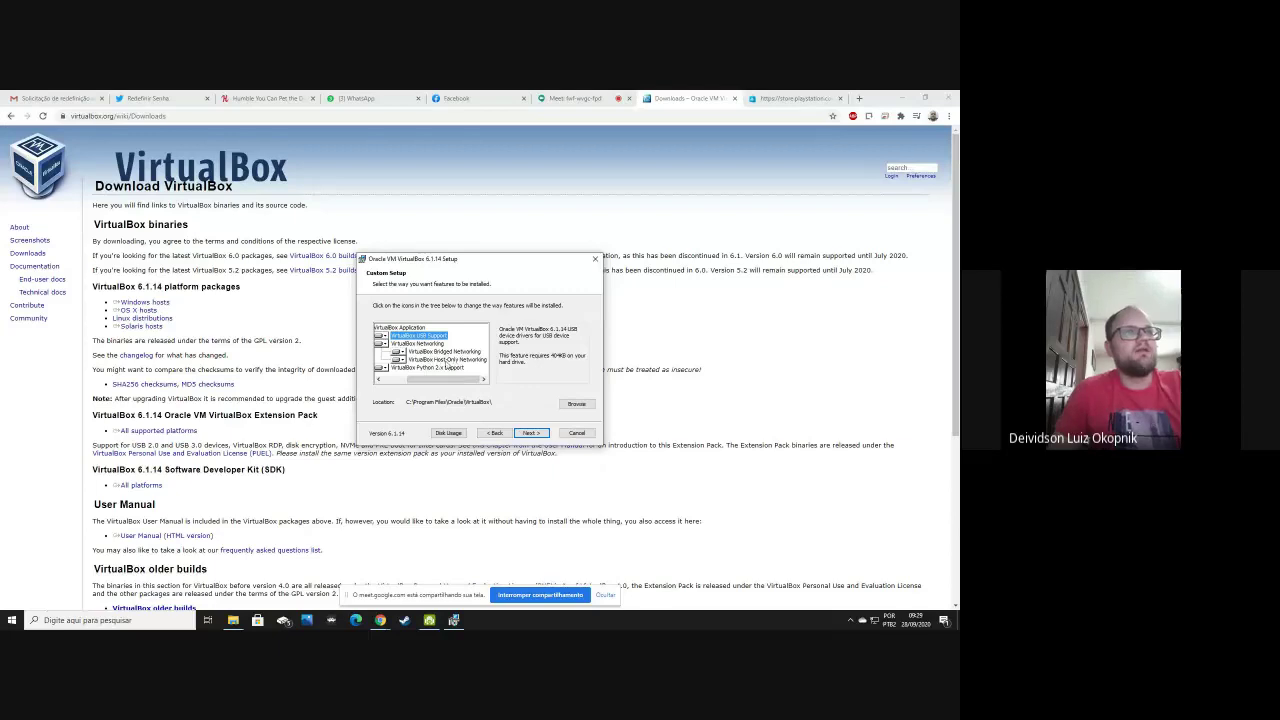
{"action": "left_click_drag", "start_coordinate": [456, 382], "coordinate": [379, 374]}
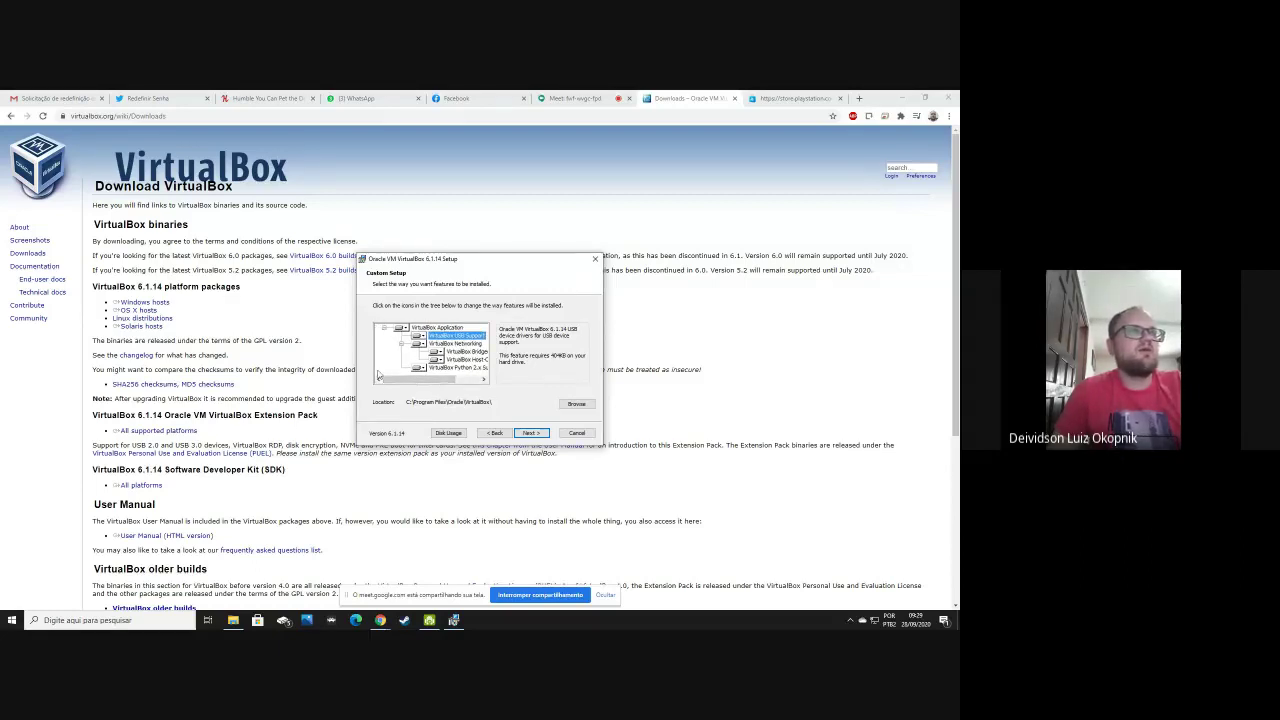
{"action": "left_click", "coordinate": [525, 433]}
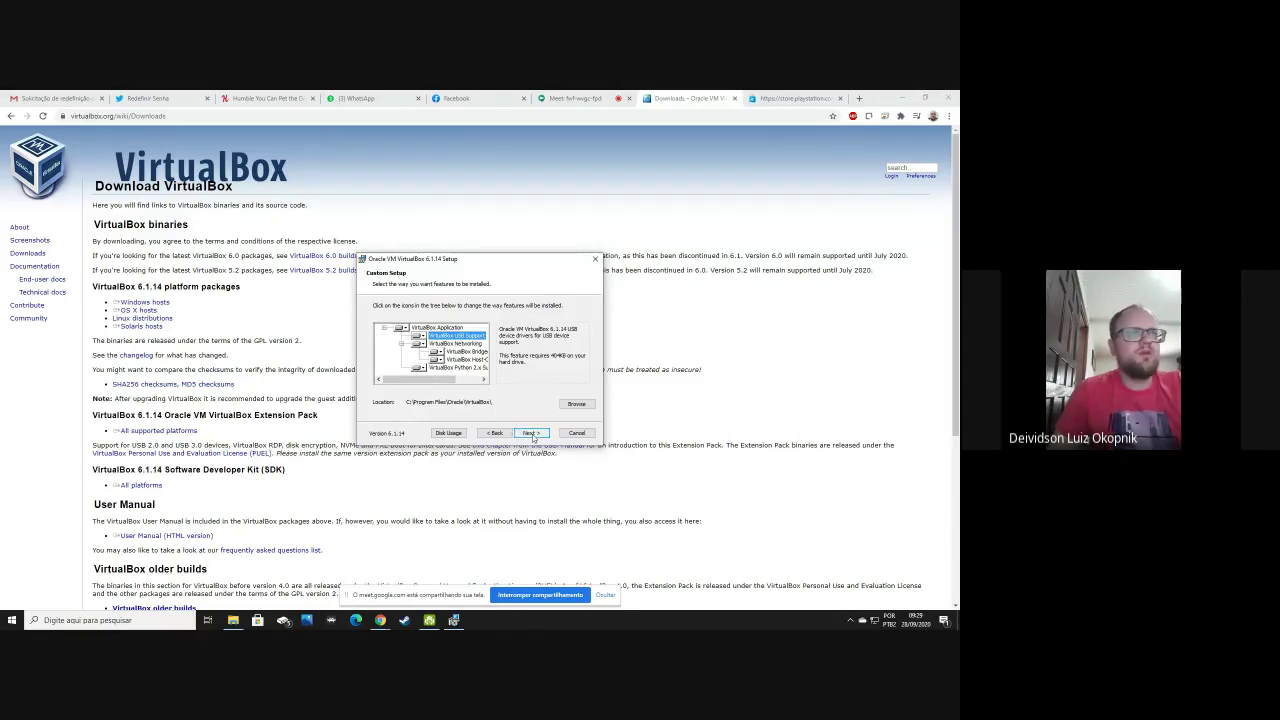
{"action": "left_click", "coordinate": [533, 435]}
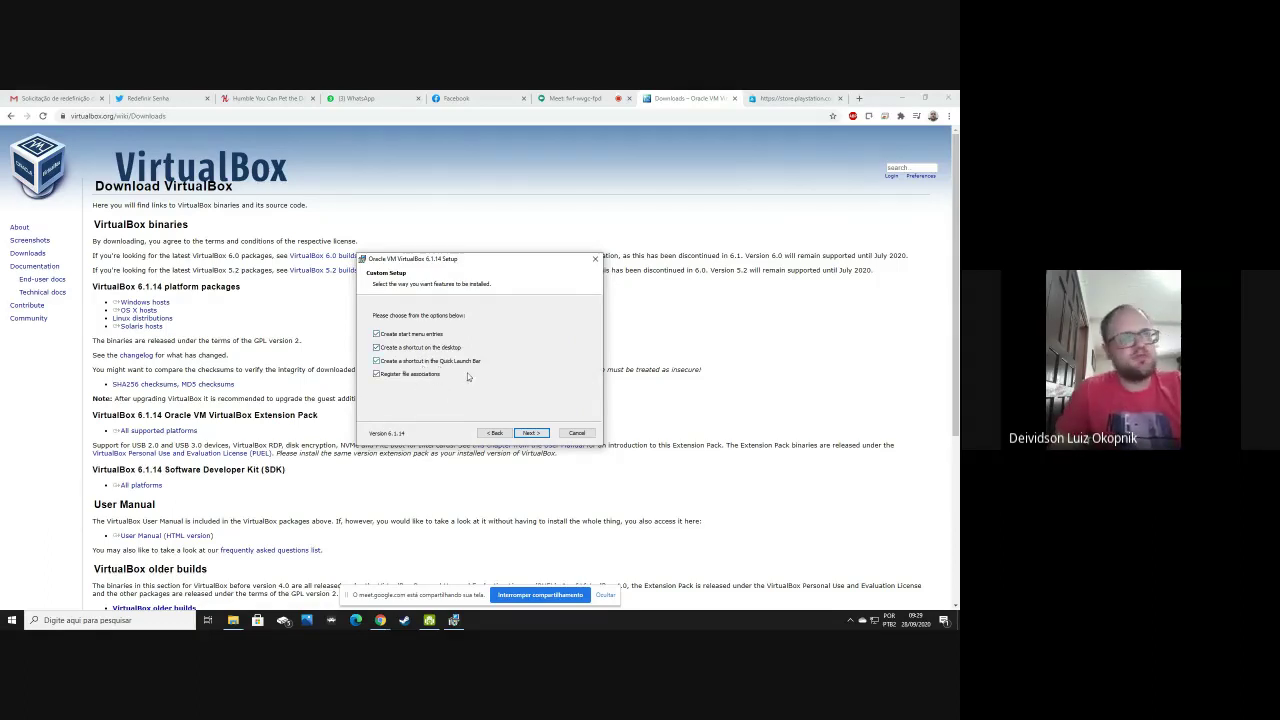
- Accept the default shortcut and file association options, agree to the network reset, and start the installation with permission to change the device
{"action": "left_click", "coordinate": [532, 433]}
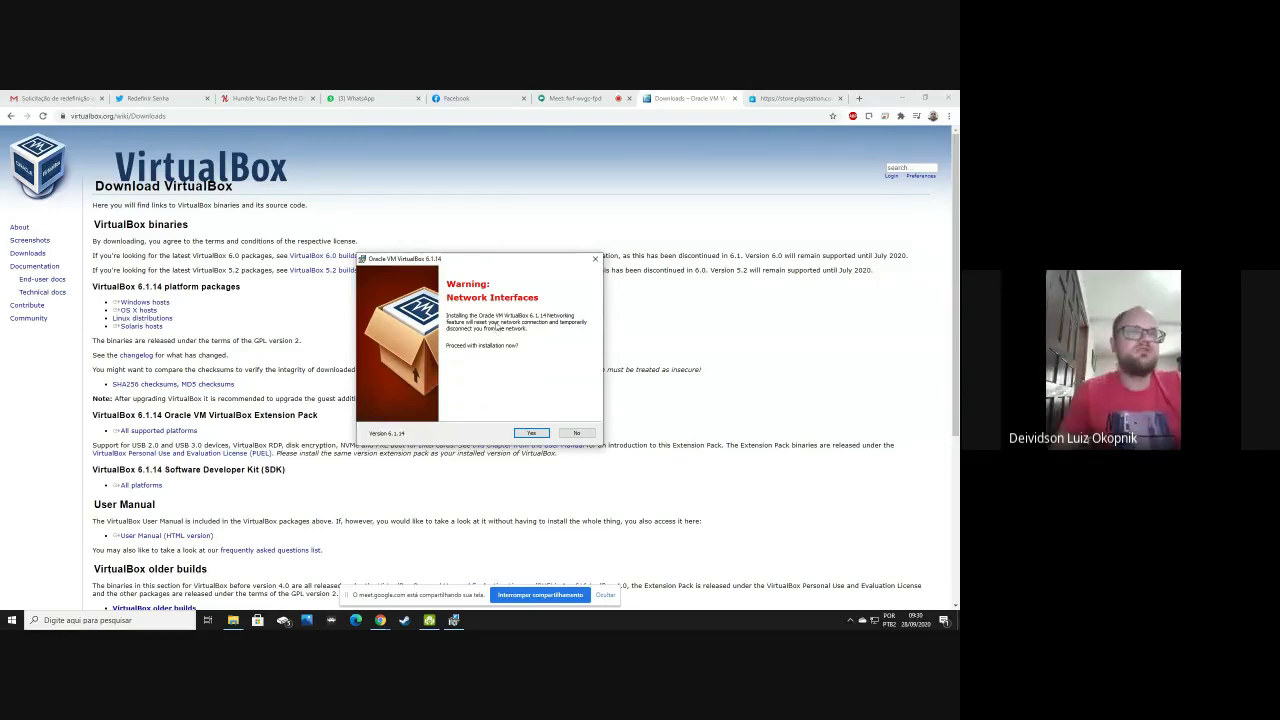
{"action": "left_click", "coordinate": [532, 433]}
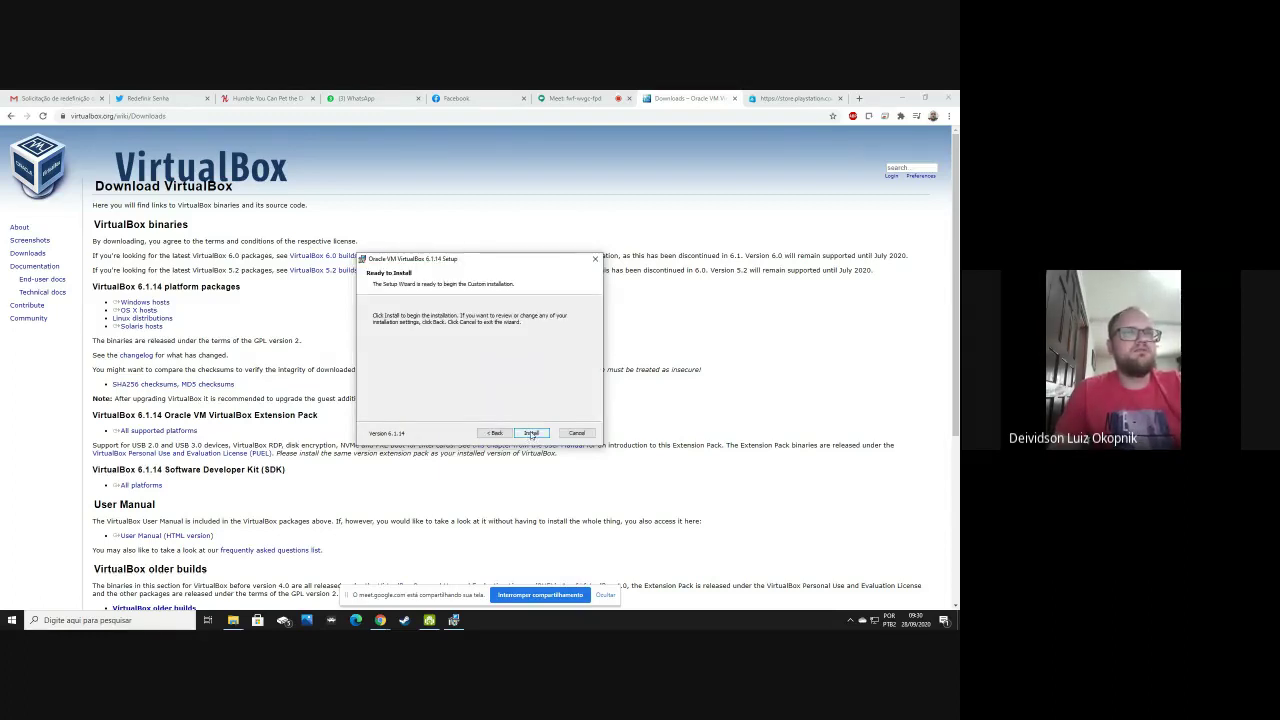
{"action": "left_click", "coordinate": [531, 433]}
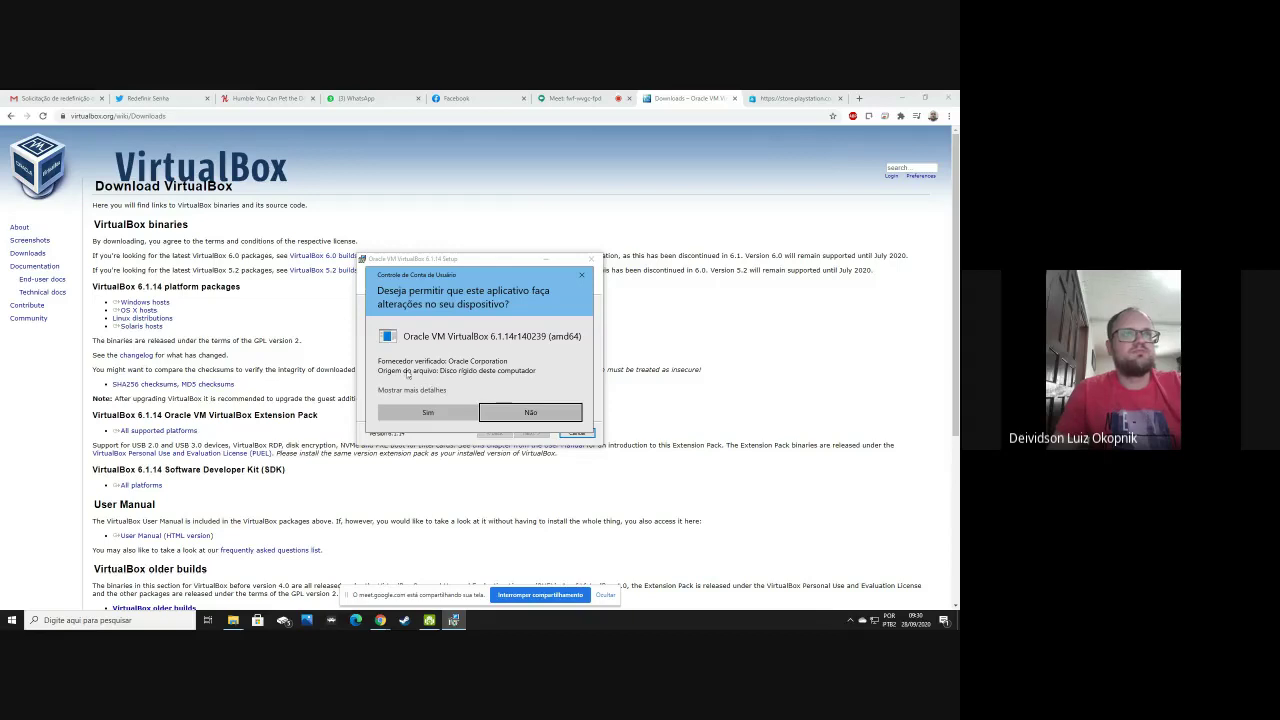
{"action": "left_click", "coordinate": [428, 413]}
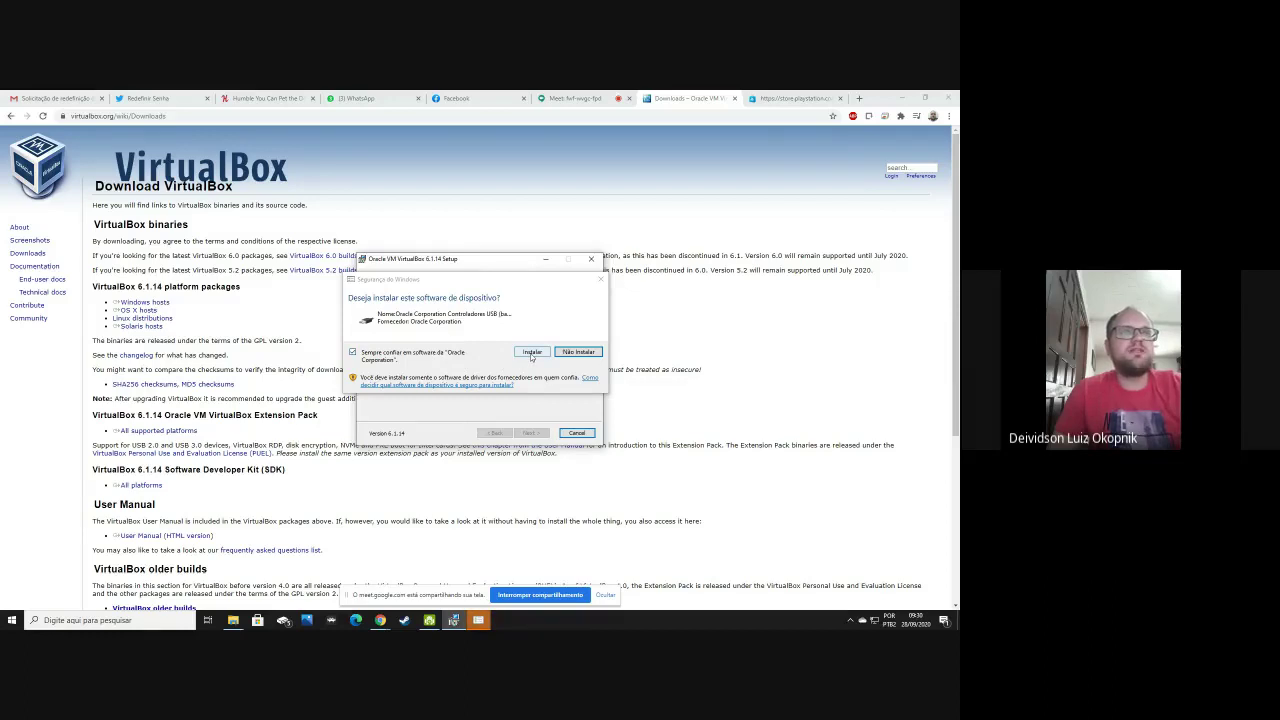
- Install the Oracle USB controller, network adapter and network service drivers without always trusting Oracle Corporation software
{"action": "left_click", "coordinate": [353, 353]}
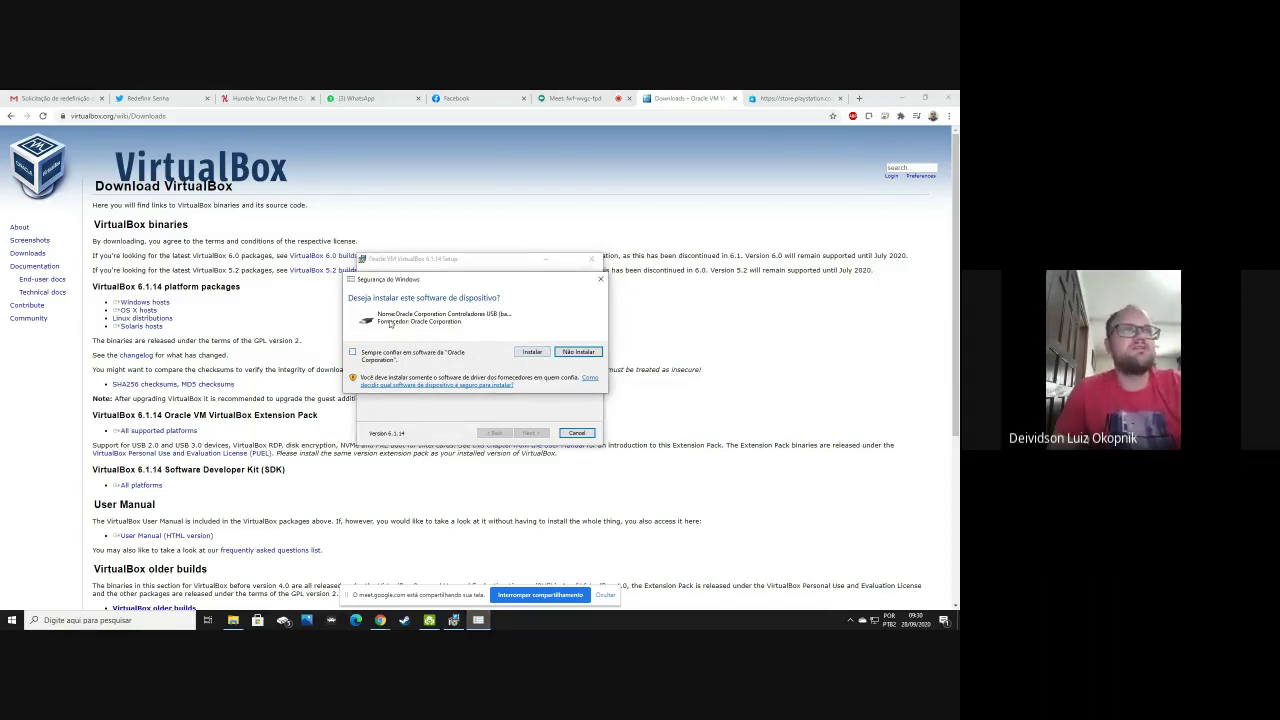
{"action": "left_click", "coordinate": [532, 352]}
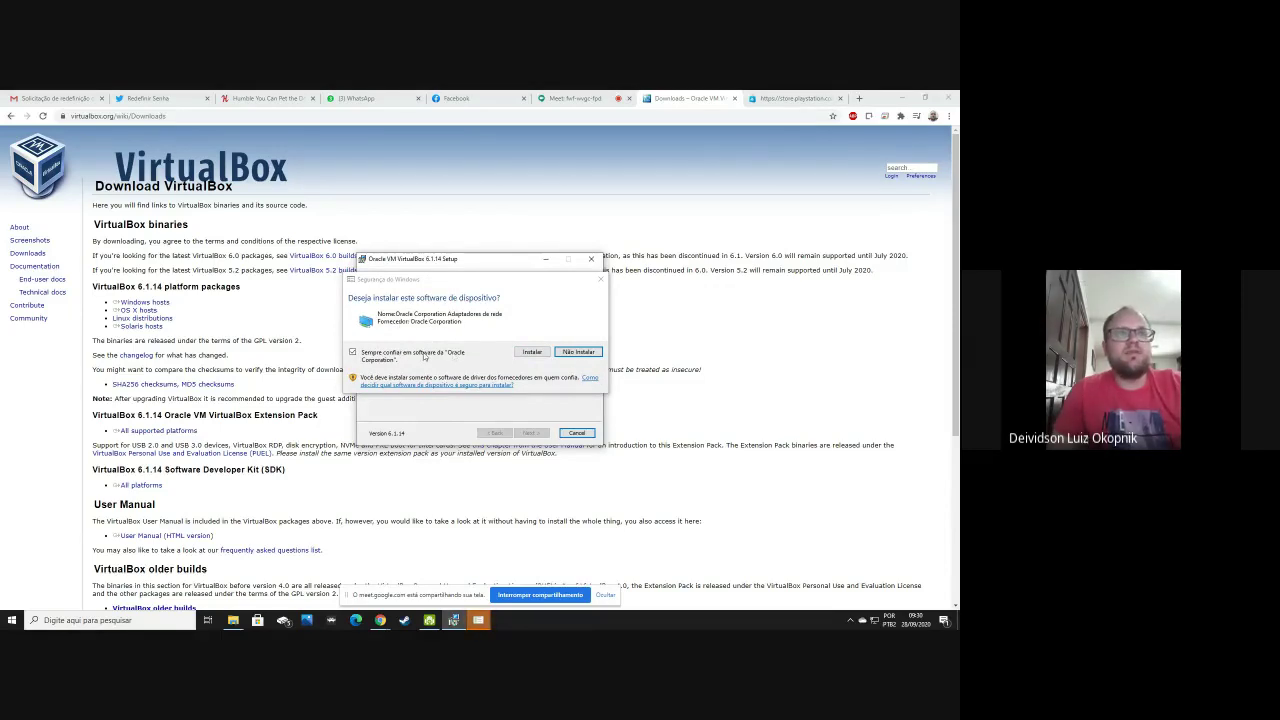
{"action": "left_click", "coordinate": [388, 355]}
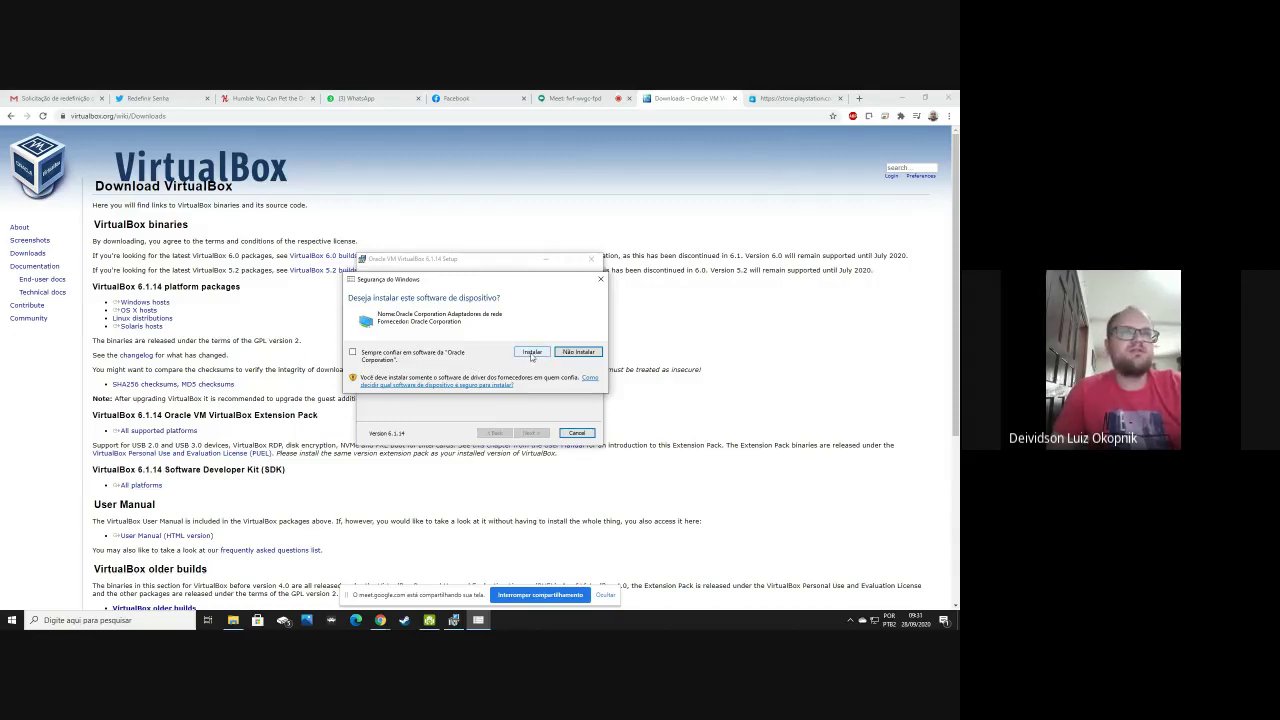
{"action": "left_click", "coordinate": [531, 353]}
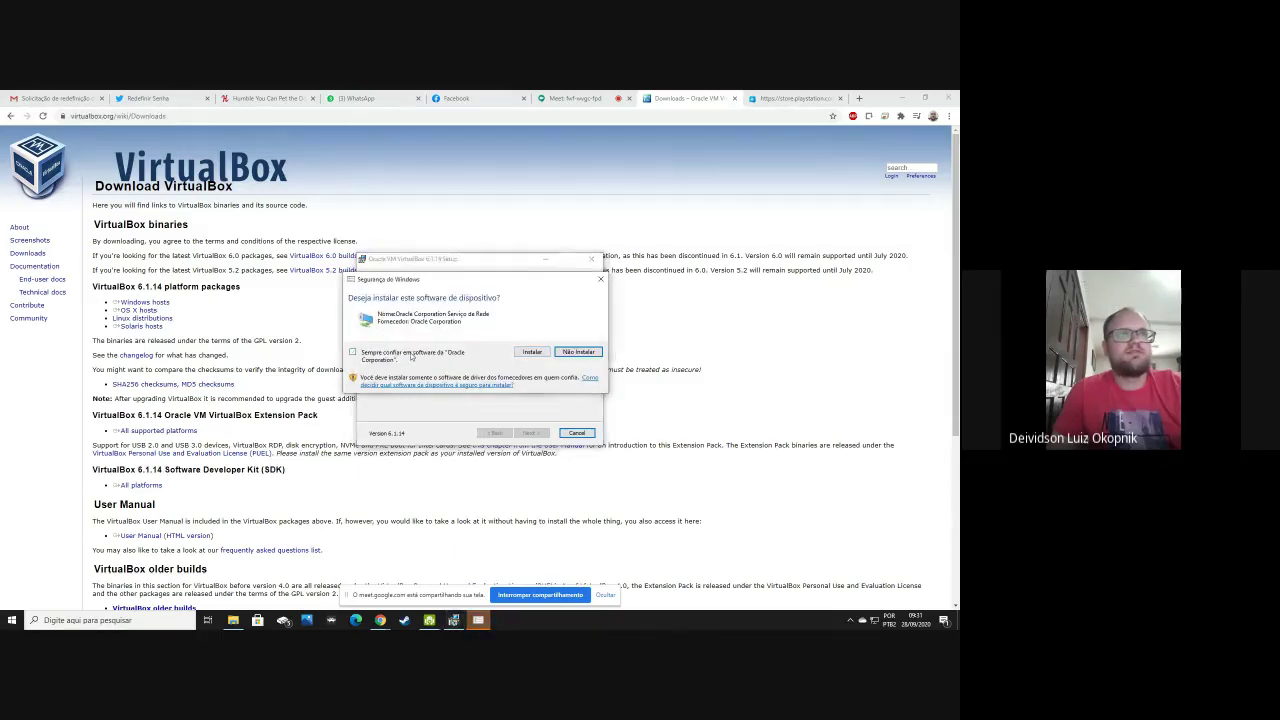
{"action": "left_click", "coordinate": [531, 354]}
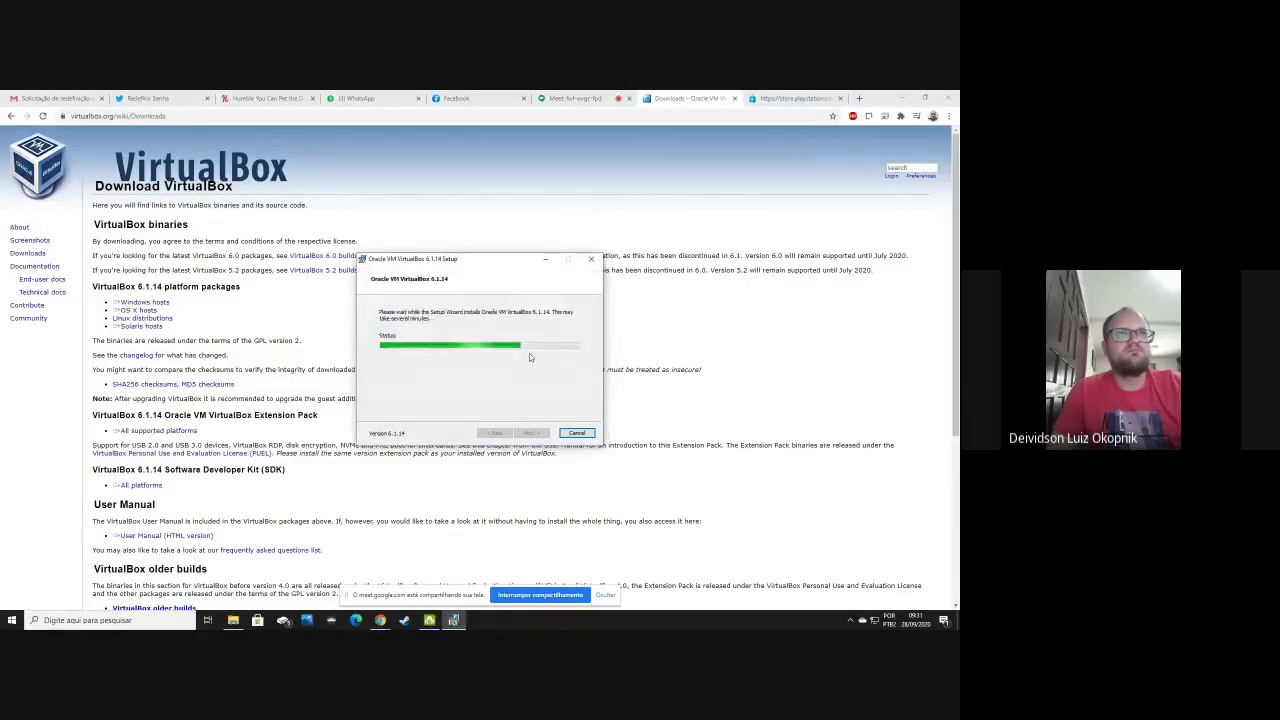
- Finish the VirtualBox setup with the program starting after installation, and maximize the VirtualBox manager window
{"action": "left_click", "coordinate": [572, 99]}
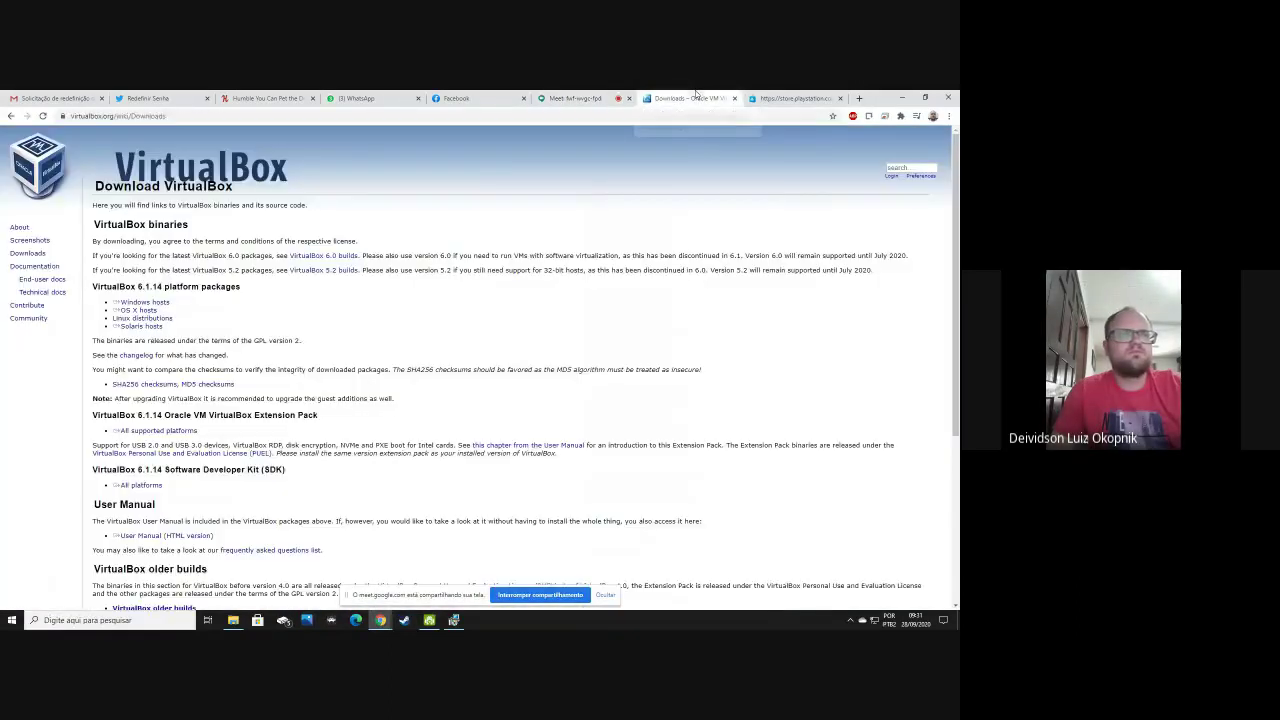
{"action": "left_click", "coordinate": [690, 98]}
{"action": "left_click", "coordinate": [454, 620]}
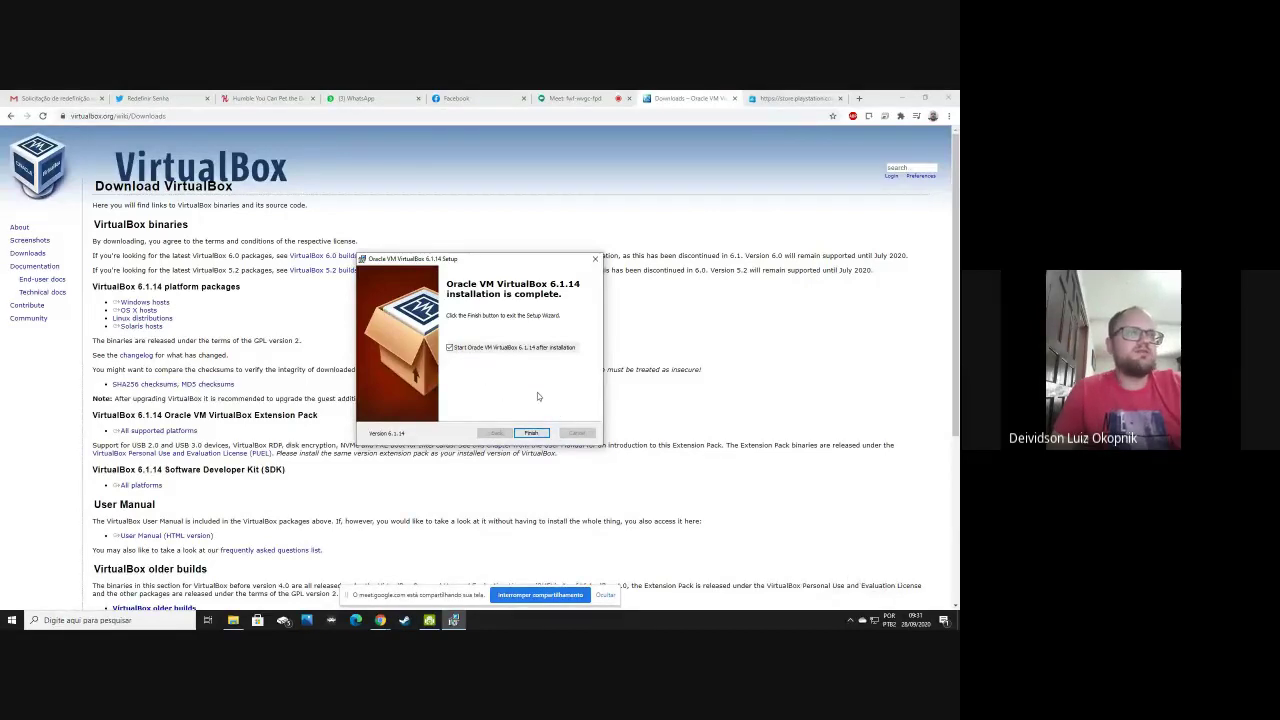
{"action": "left_click", "coordinate": [531, 432]}
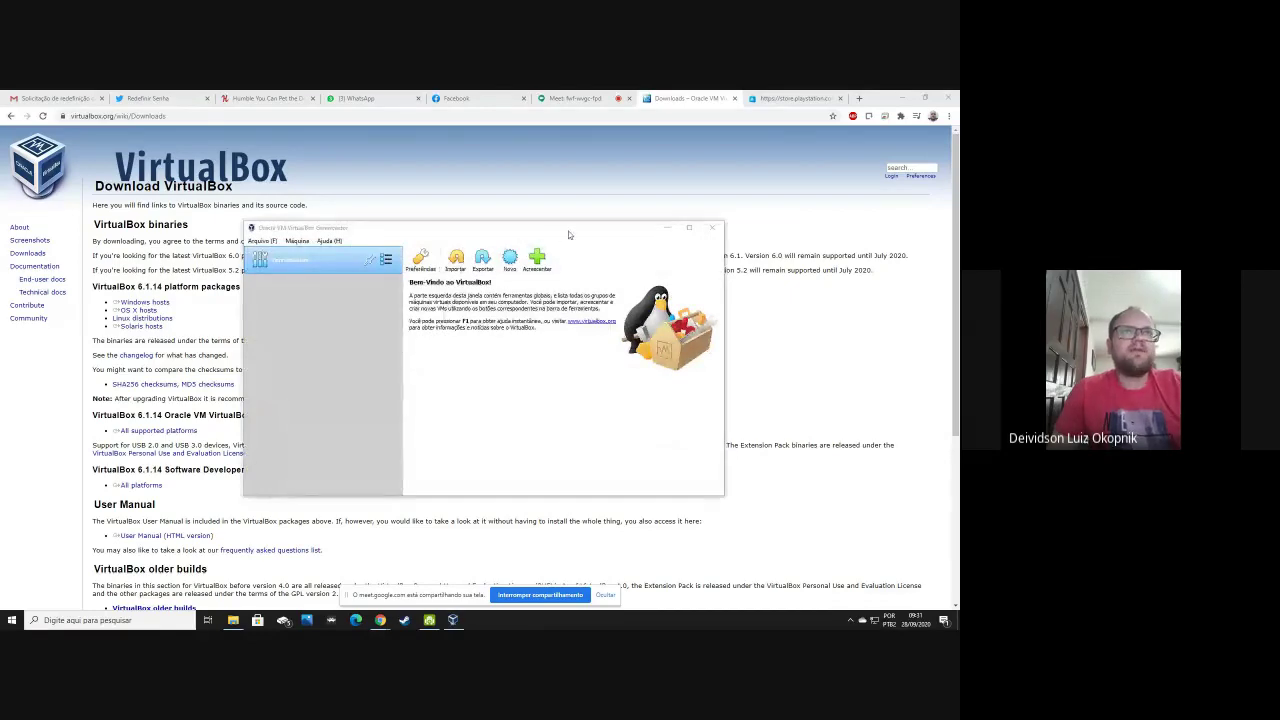
{"action": "left_click_drag", "start_coordinate": [553, 230], "coordinate": [622, 229]}
{"action": "double_click", "coordinate": [622, 228]}
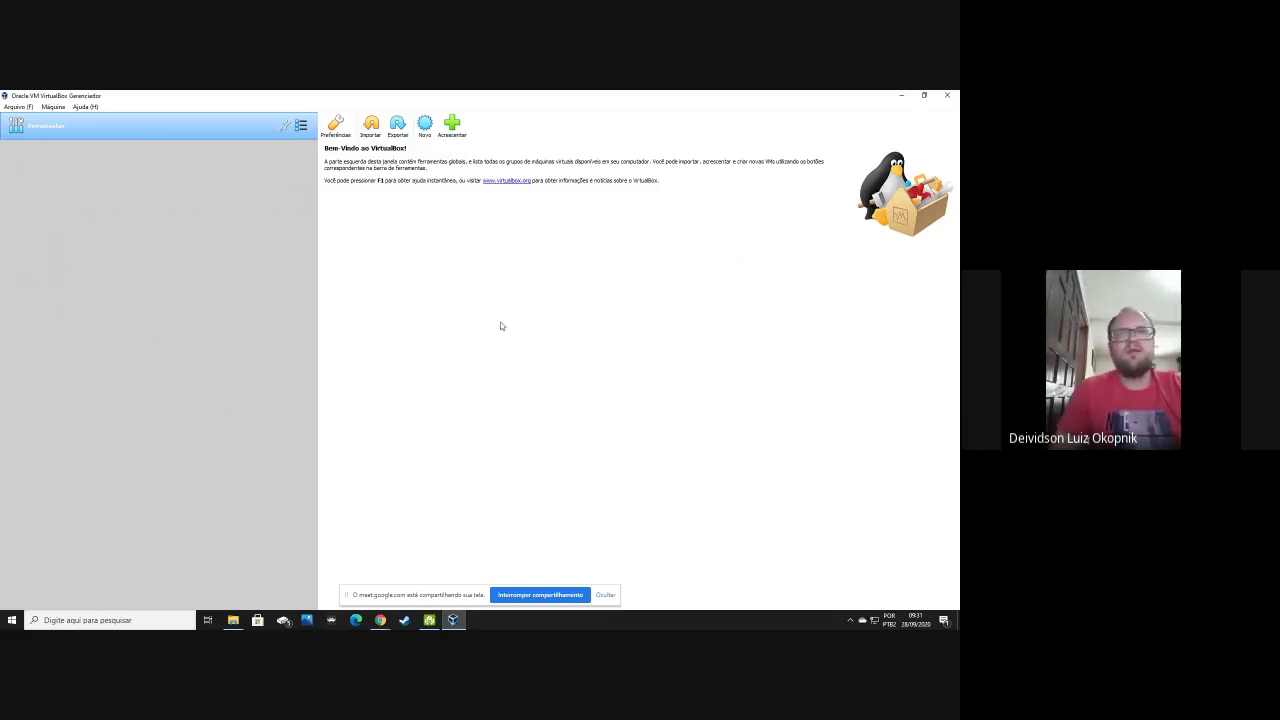
- Start creating a new virtual machine and name it Win10
{"action": "left_click", "coordinate": [44, 107]}
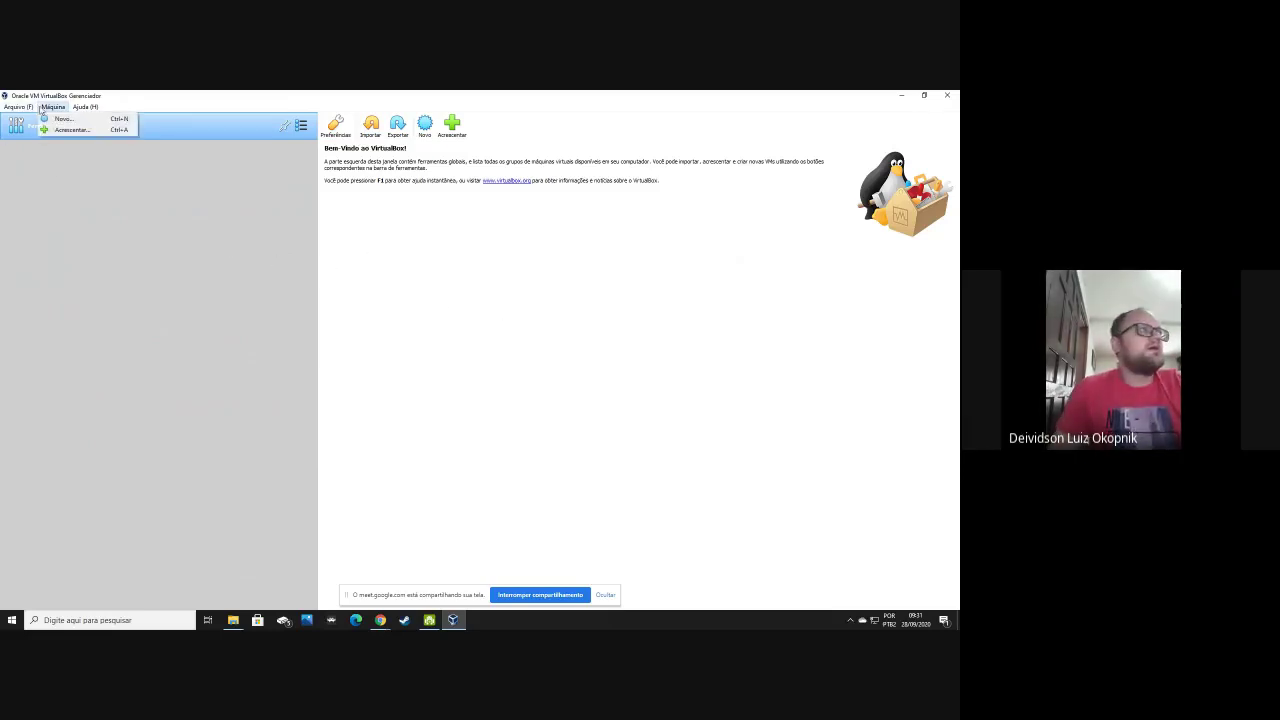
{"action": "left_click", "coordinate": [70, 184]}
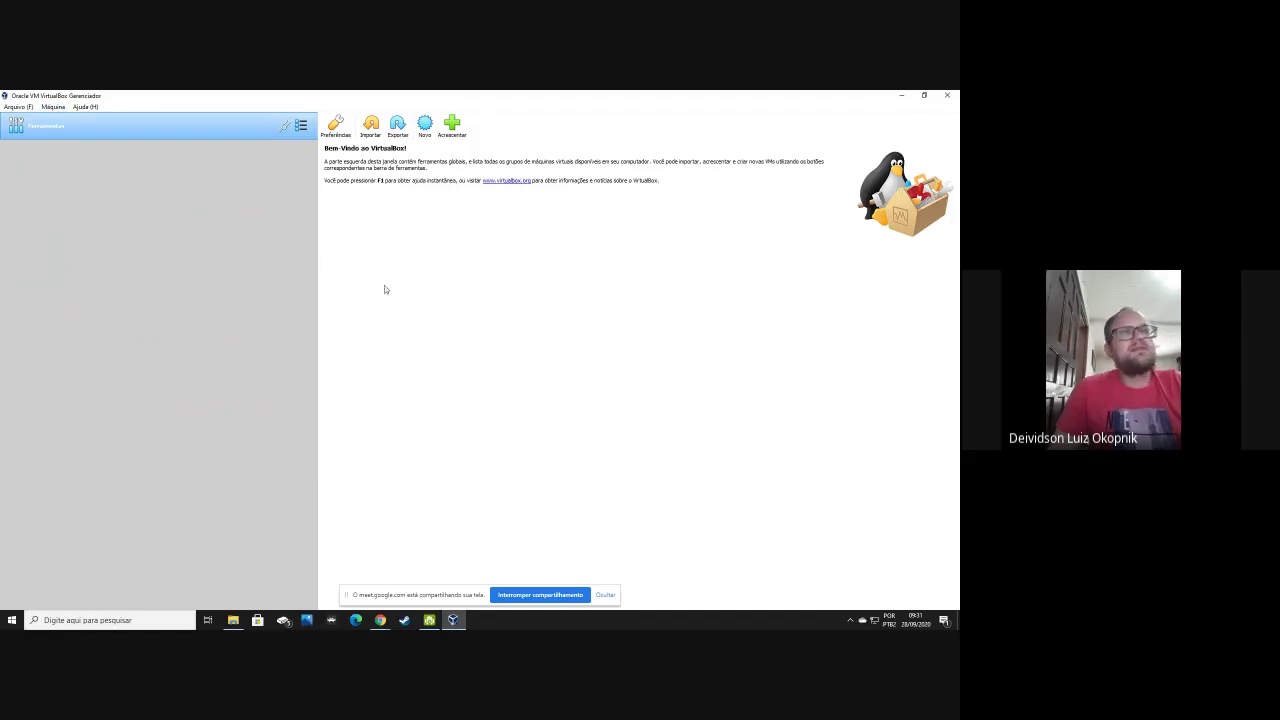
{"action": "left_click", "coordinate": [57, 109]}
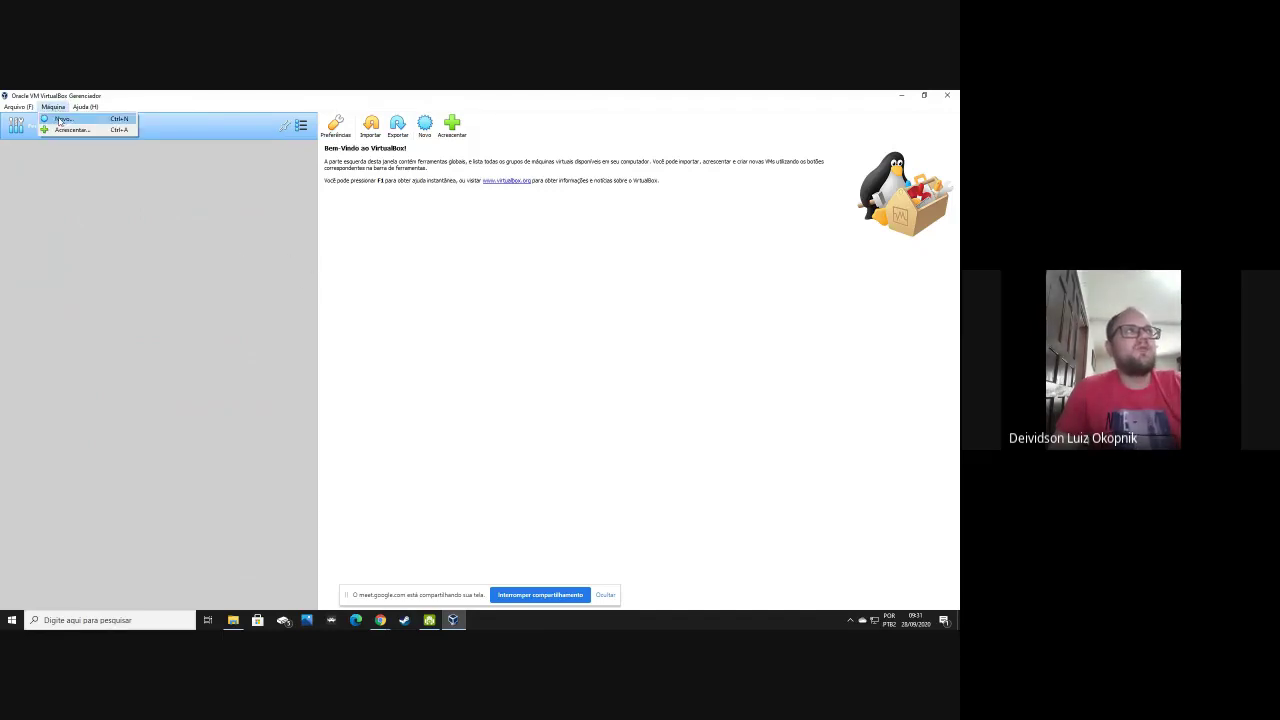
{"action": "left_click", "coordinate": [61, 119]}
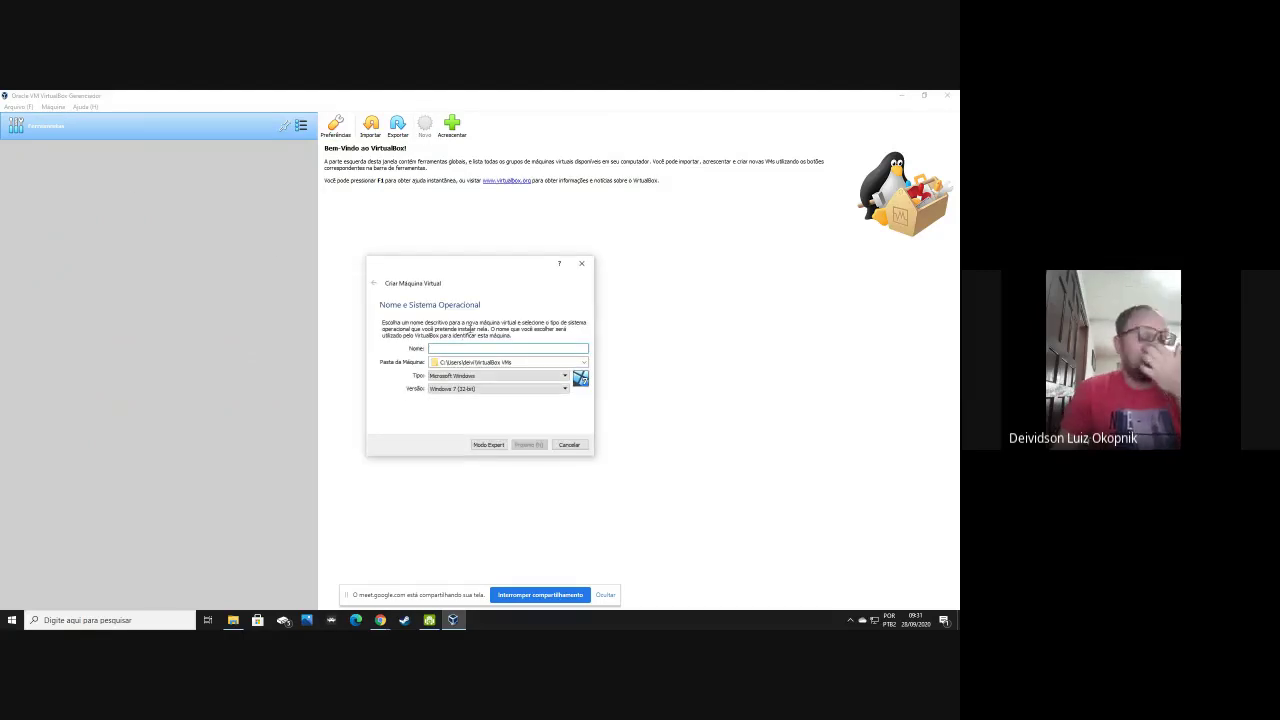
{"action": "type", "text": "Win"}
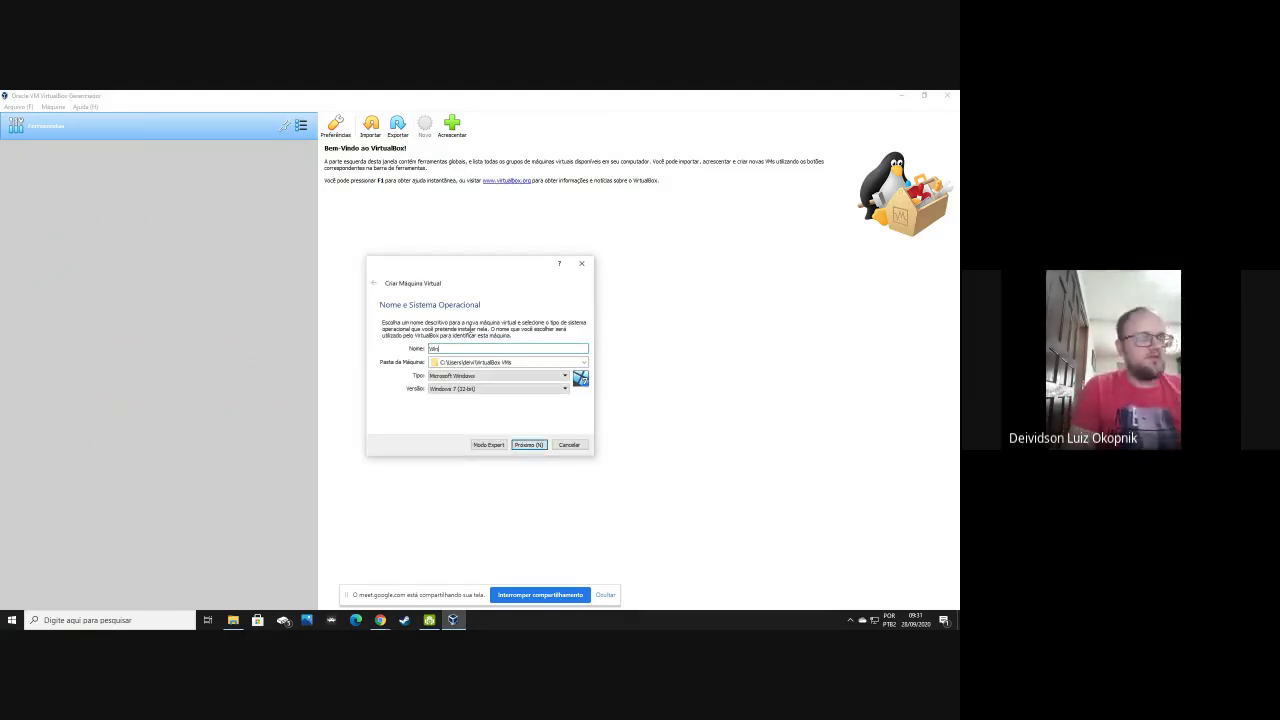
{"action": "type", "text": "10"}
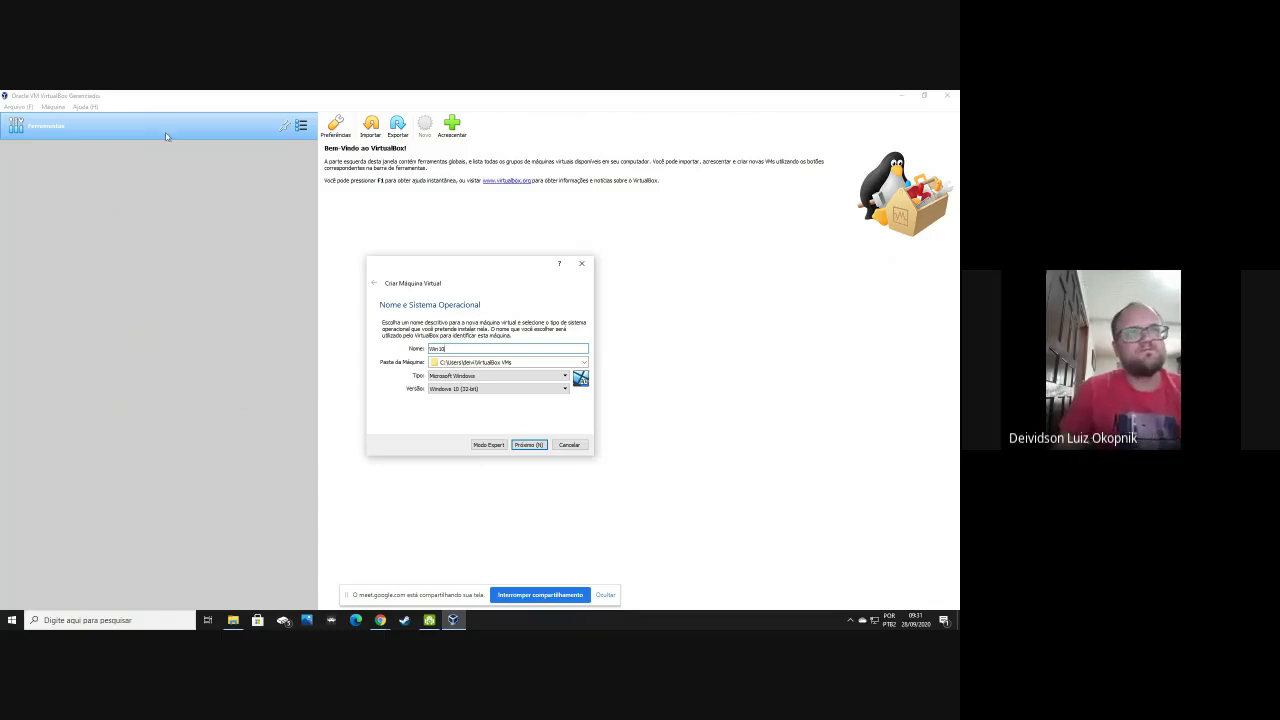
- Try getting a 64-bit Windows 10 version by extending the machine name to Win10x64, and remove the 64 again
{"action": "left_click", "coordinate": [450, 390]}
{"action": "left_click", "coordinate": [505, 390]}
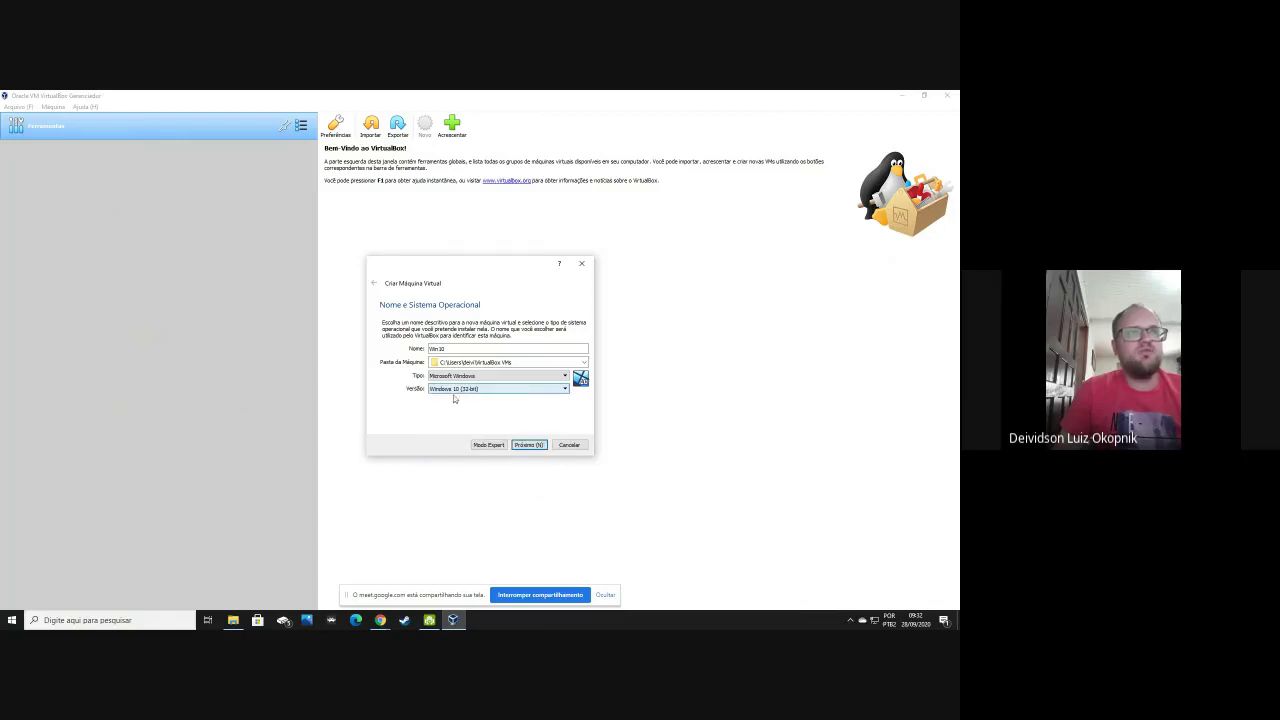
{"action": "left_click", "coordinate": [490, 392]}
{"action": "left_click", "coordinate": [490, 391]}
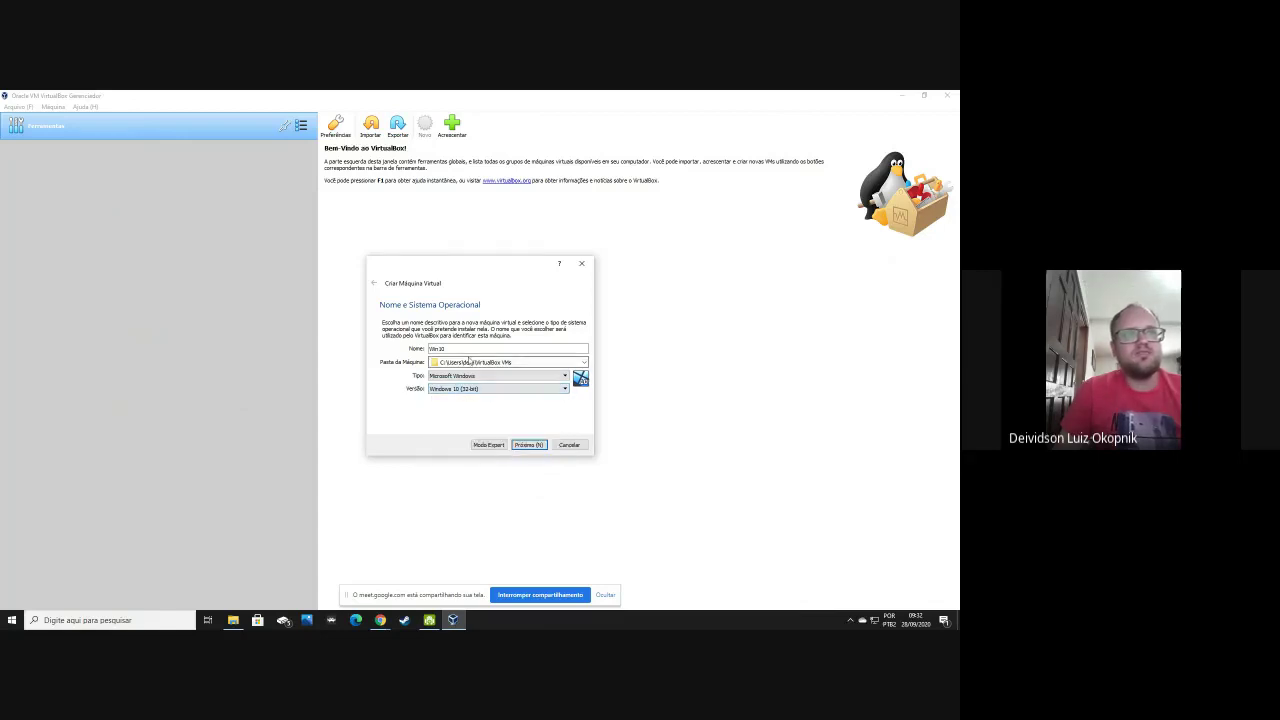
{"action": "type", "text": "x64"}
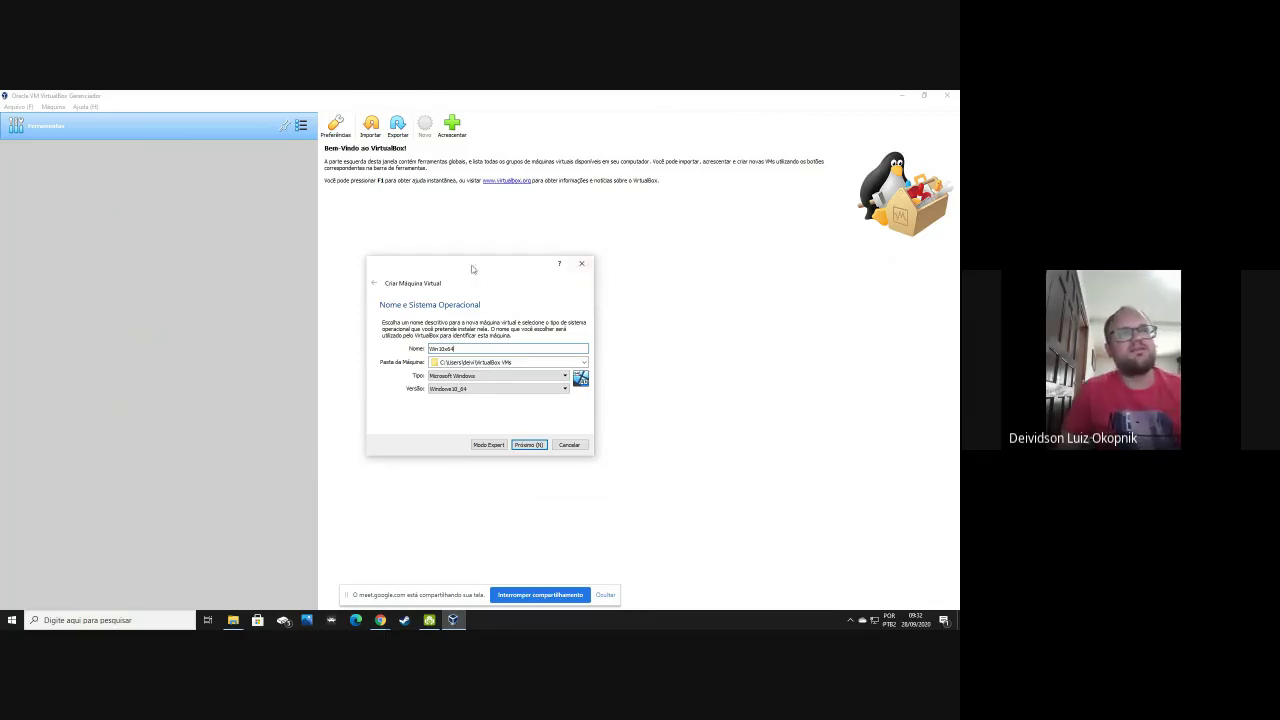
{"action": "key", "text": "BackSpace"}
{"action": "key", "text": "BackSpace"}
- Try Windows10_64 as the version and shorten the machine name back to Win10
{"action": "left_click", "coordinate": [544, 389]}
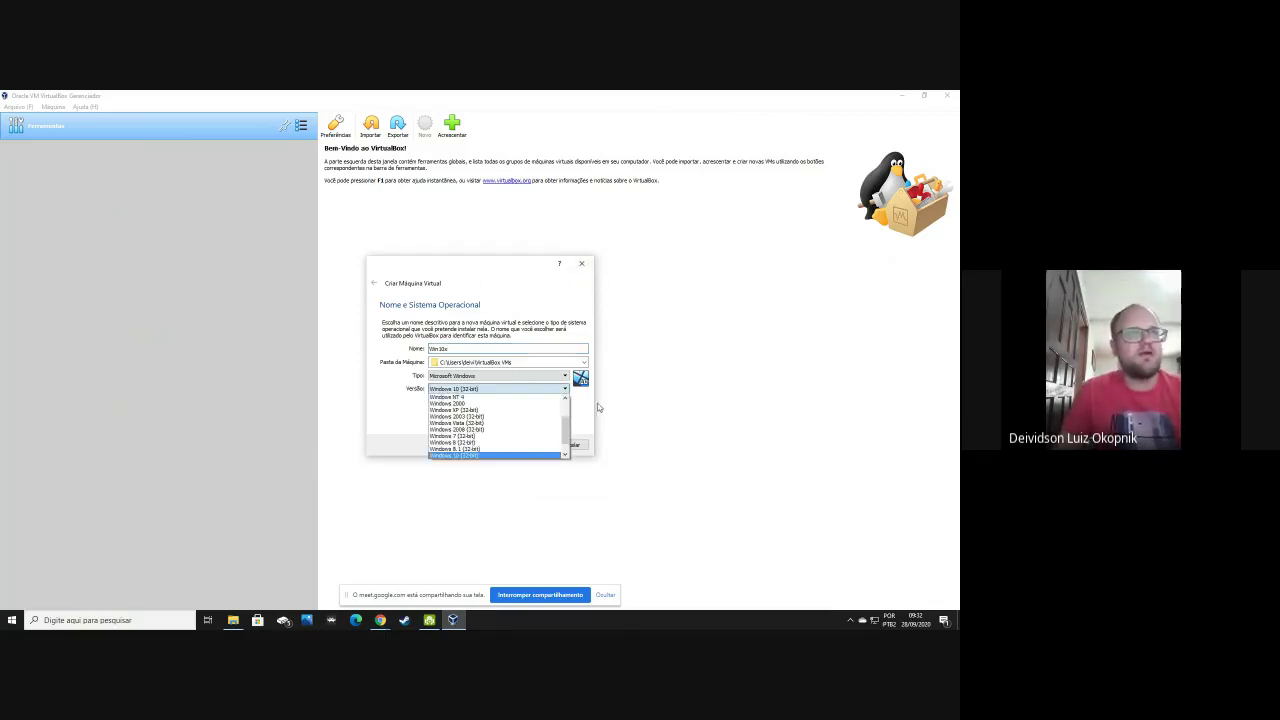
{"action": "left_click", "coordinate": [565, 453]}
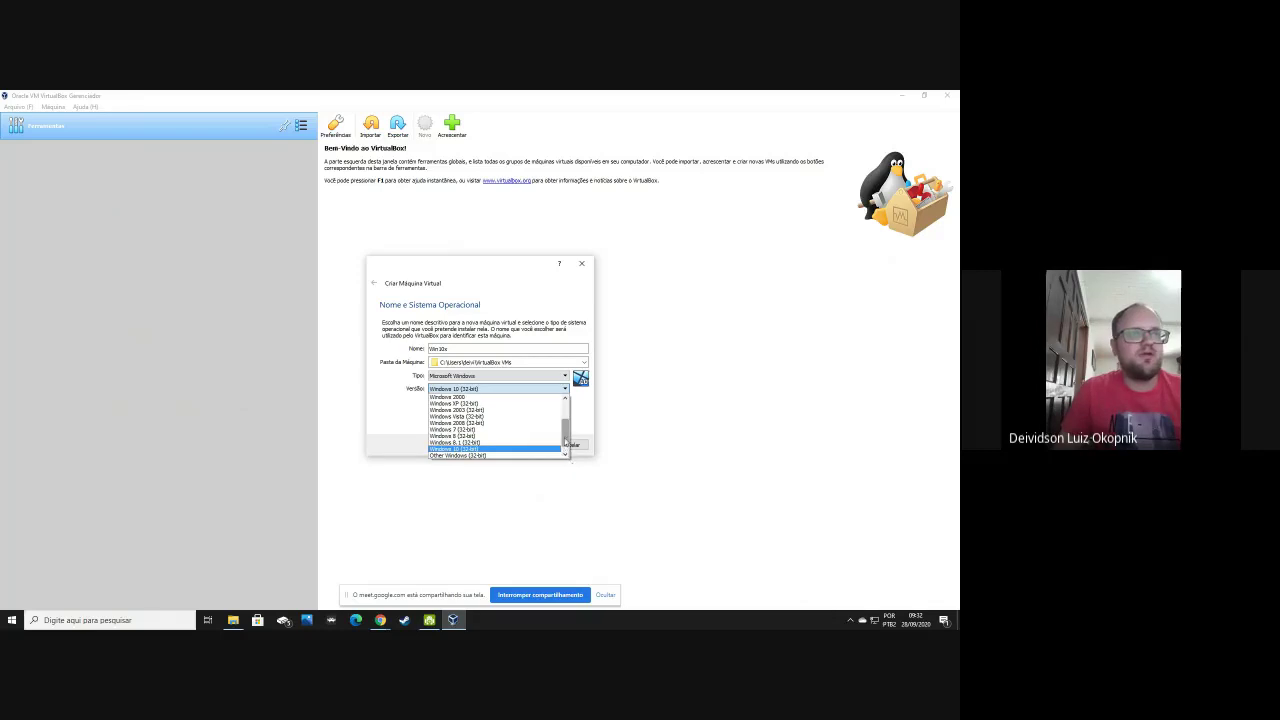
{"action": "left_click", "coordinate": [565, 453]}
{"action": "mouse_move", "coordinate": [565, 447]}
{"action": "left_mouse_down"}
{"action": "mouse_move", "coordinate": [569, 411]}
{"action": "mouse_move", "coordinate": [566, 446]}
{"action": "left_mouse_up"}
{"action": "left_click", "coordinate": [495, 455]}
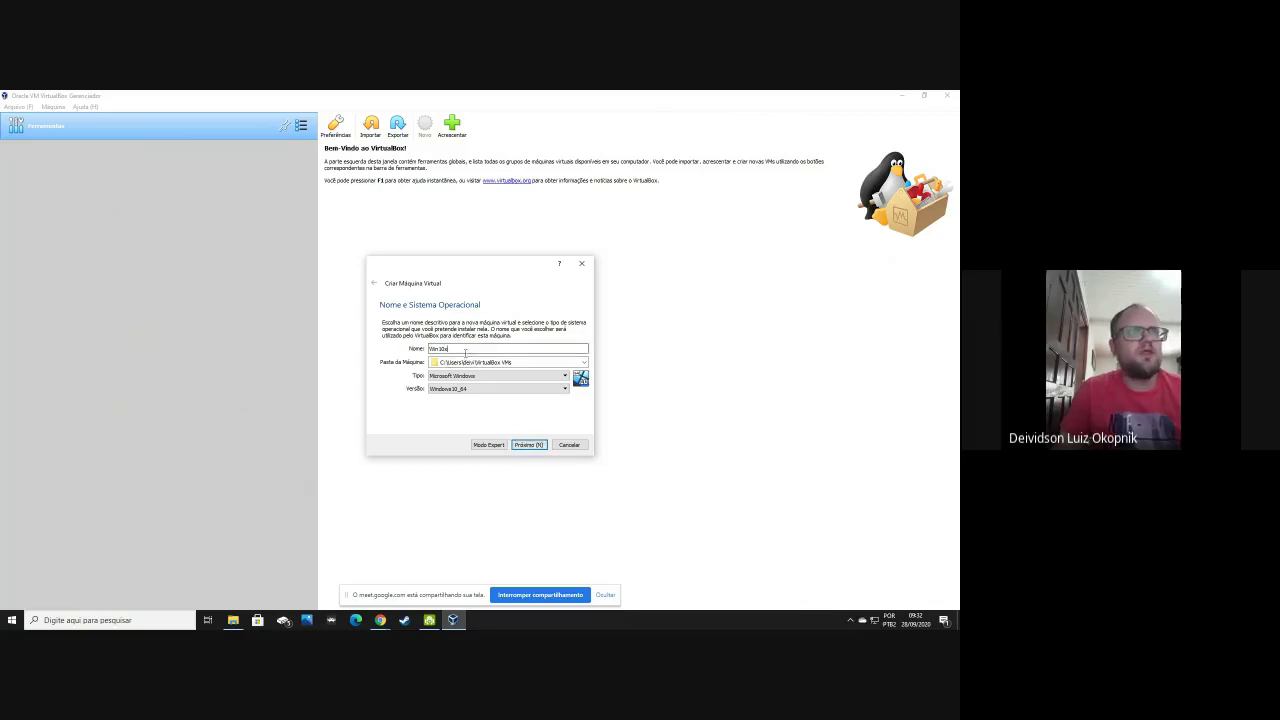
{"action": "key", "text": "BackSpace"}
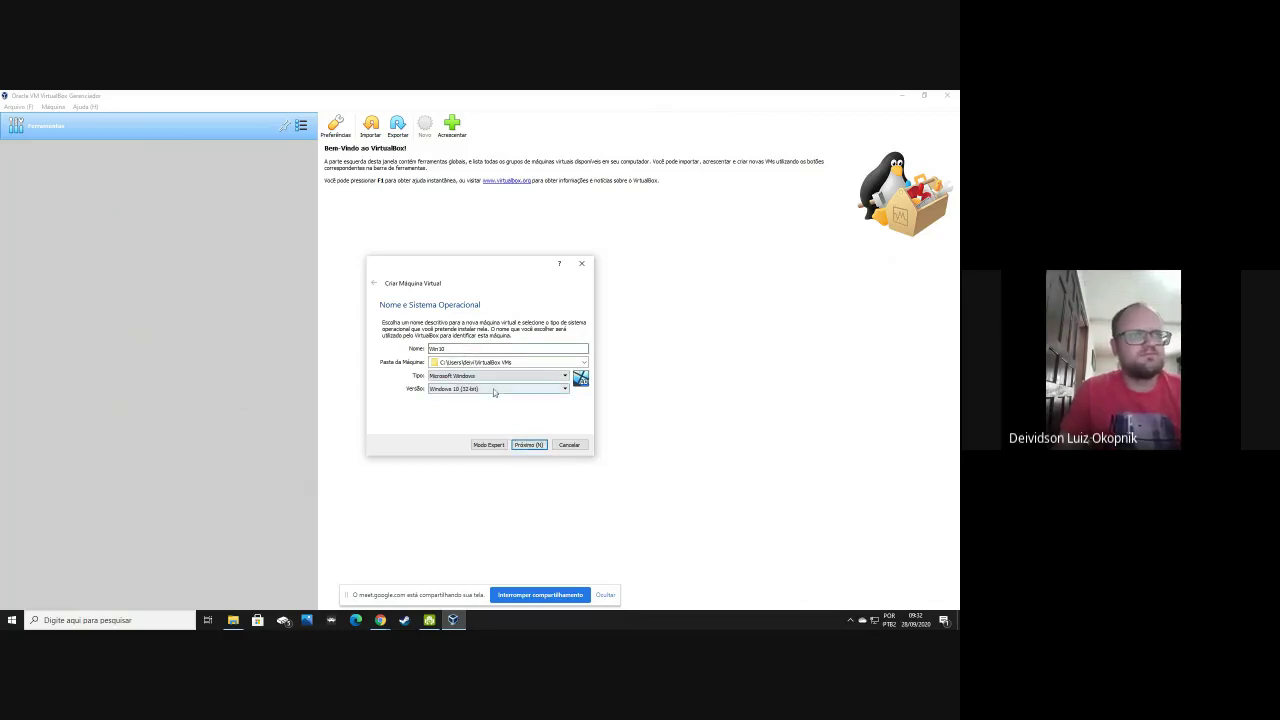
- Set the version to Windows10_64 with the type kept at Microsoft Windows, and continue to the memory size
{"action": "left_click", "coordinate": [495, 391]}
{"action": "scroll", "coordinate": [567, 444], "scroll_direction": "down", "scroll_amount": 2}
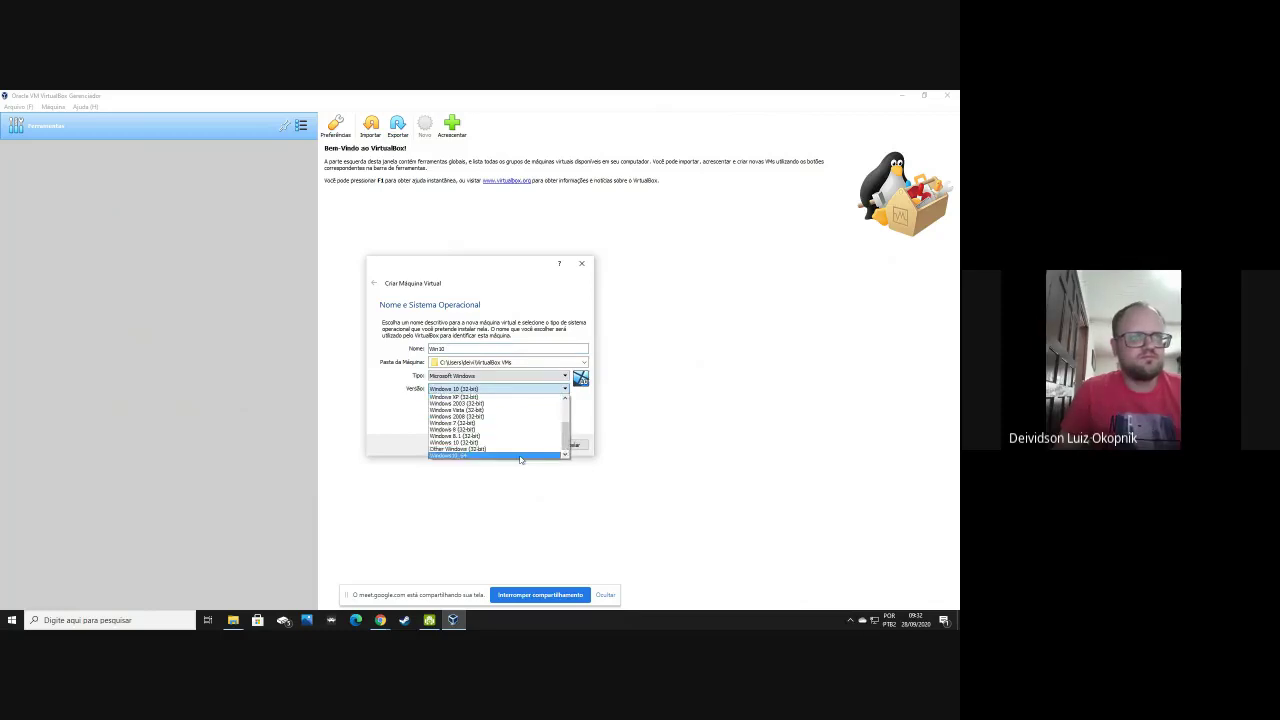
{"action": "left_click", "coordinate": [523, 455]}
{"action": "left_click", "coordinate": [496, 377]}
{"action": "left_click", "coordinate": [496, 378]}
{"action": "left_click", "coordinate": [482, 391]}
{"action": "left_click", "coordinate": [491, 391]}
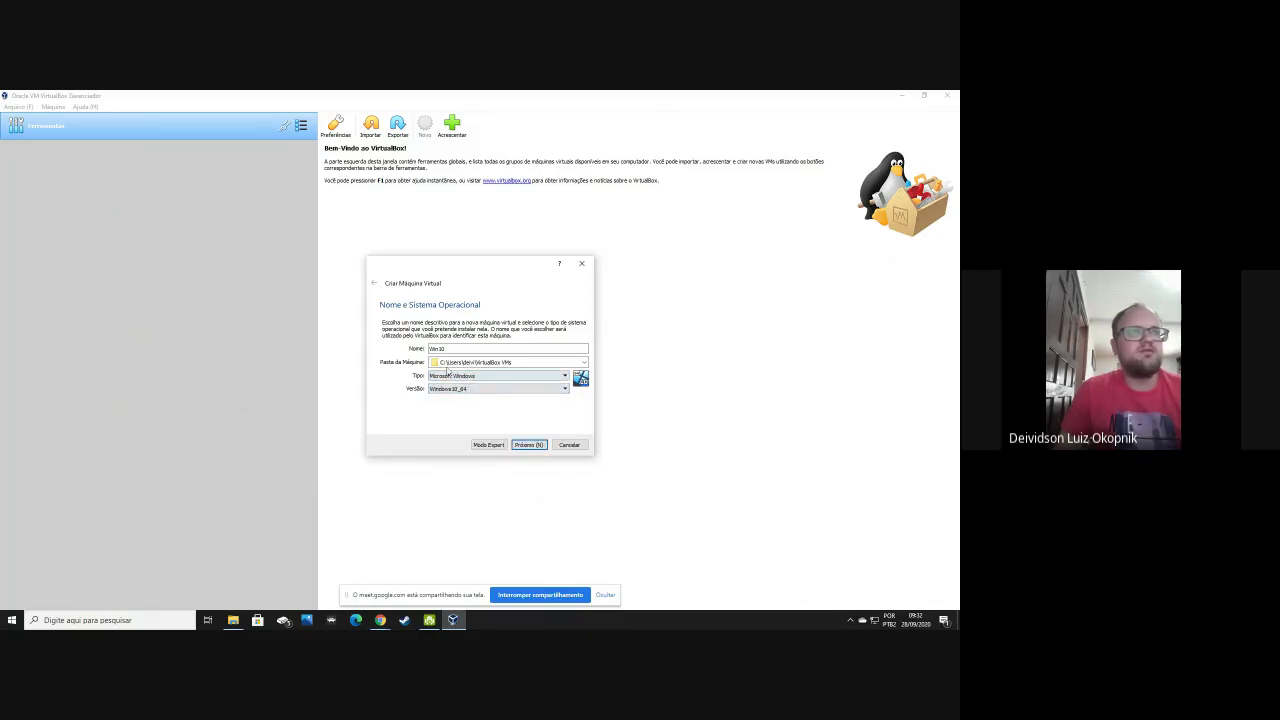
{"action": "left_click", "coordinate": [528, 445]}
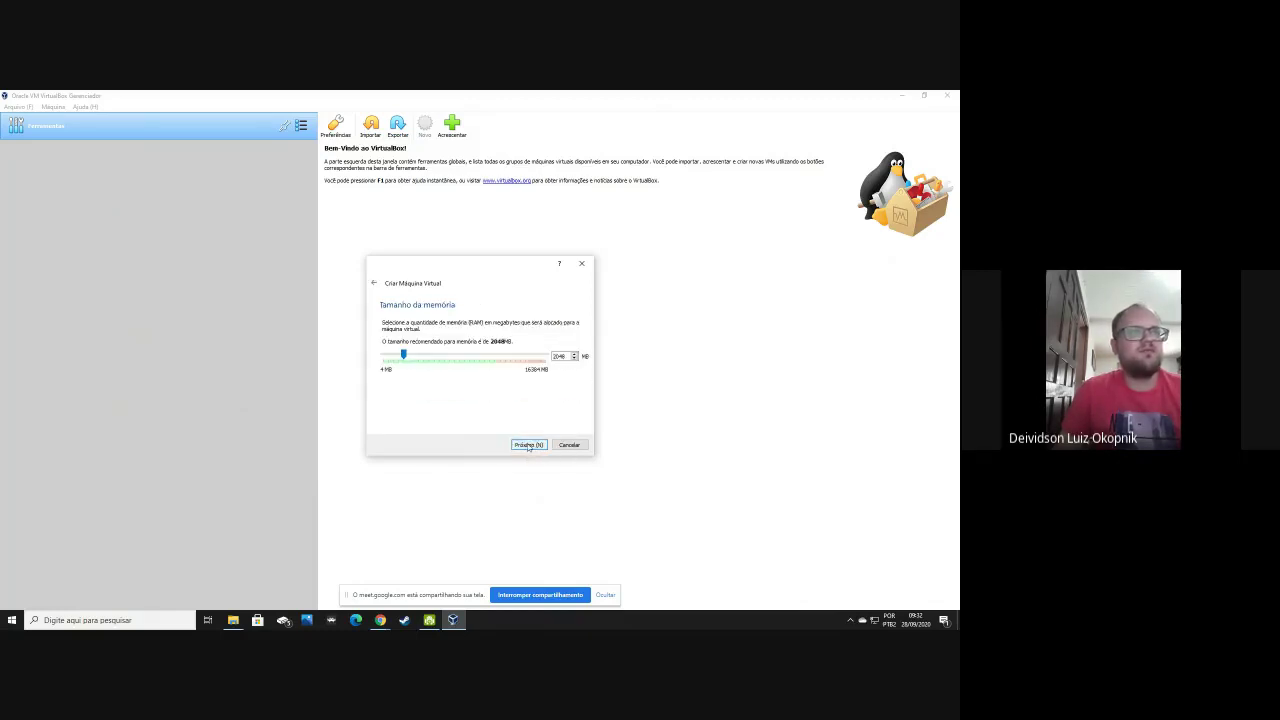
- Set the virtual machine's memory size to 4096 MB
{"action": "double_click", "coordinate": [558, 356]}
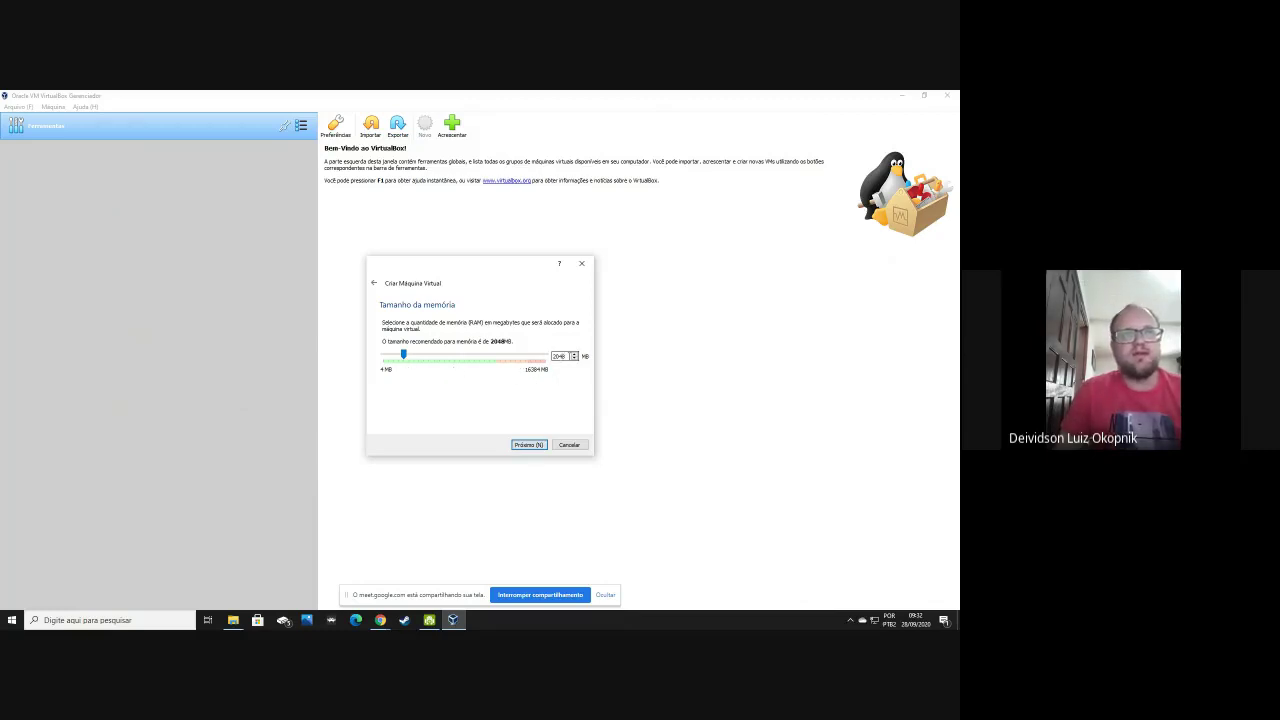
{"action": "type", "text": "4096"}
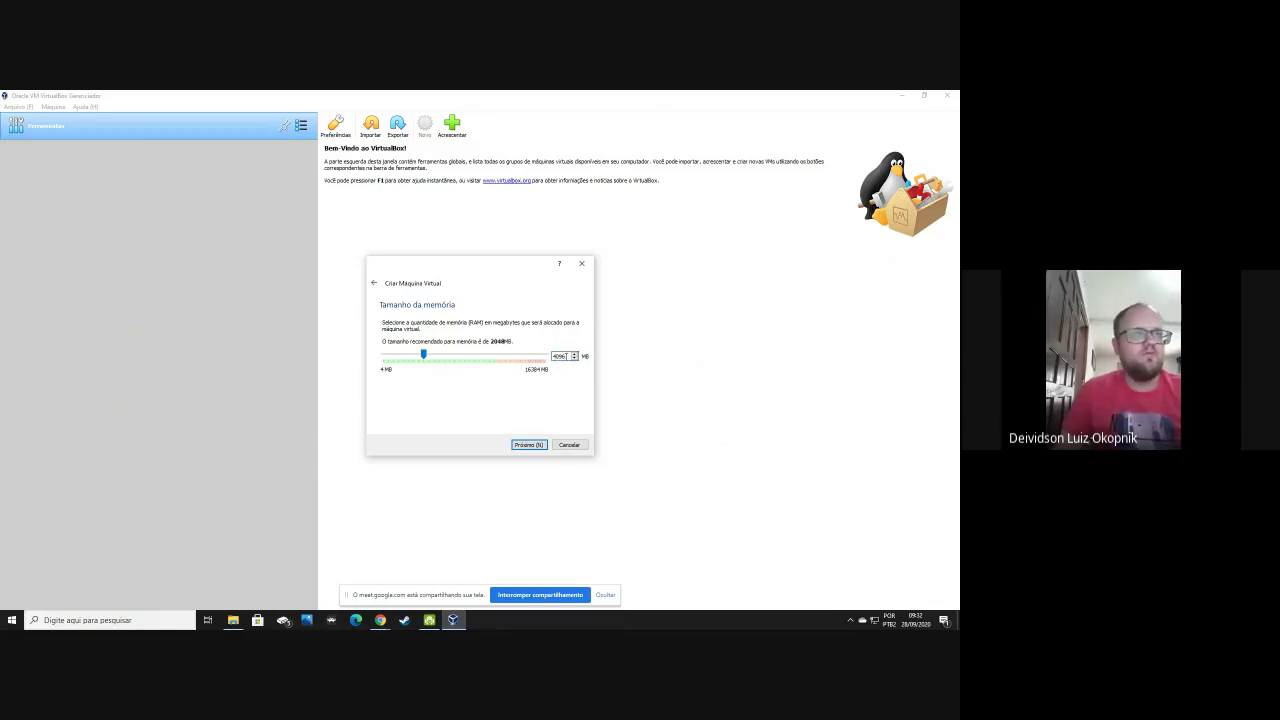
- Switch to Calculator, compute 6*1024 for a 6 GB memory size in megabytes, and close it
{"action": "key", "text": "super+r"}
{"action": "type", "text": "calc"}
{"action": "key", "text": "Return"}
{"action": "type", "text": "6*1024"}
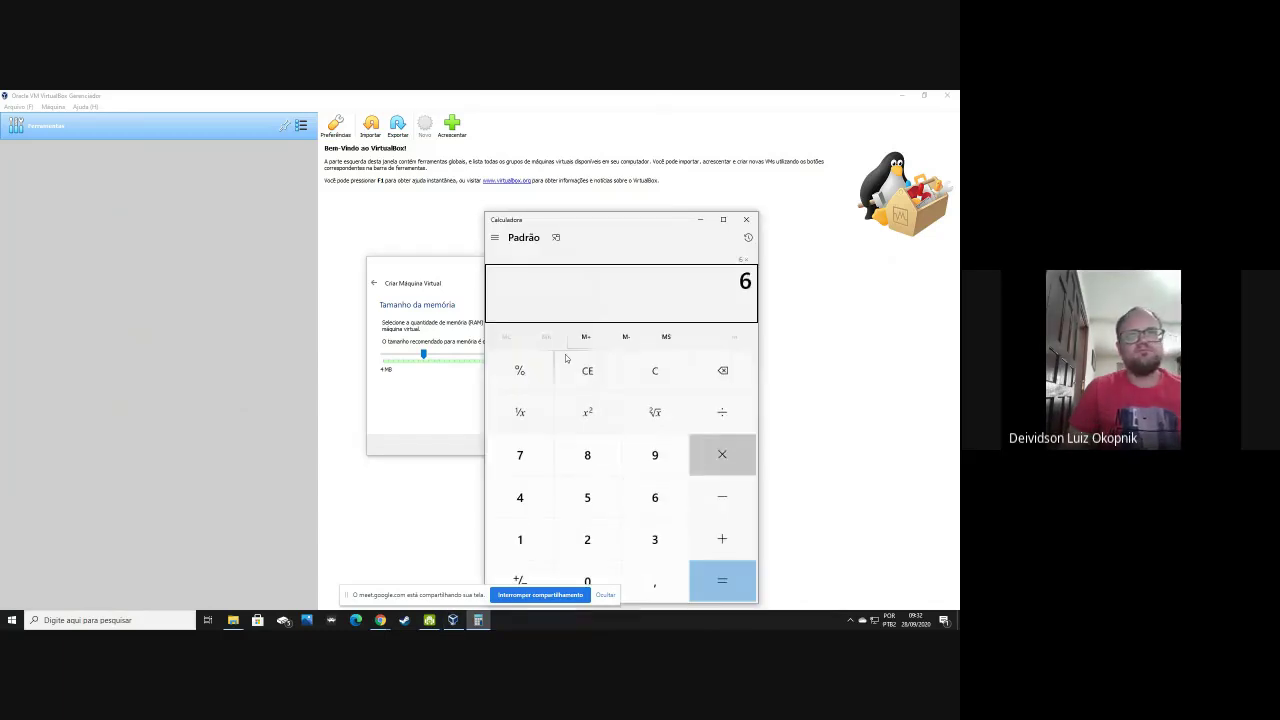
{"action": "key", "text": "Return"}
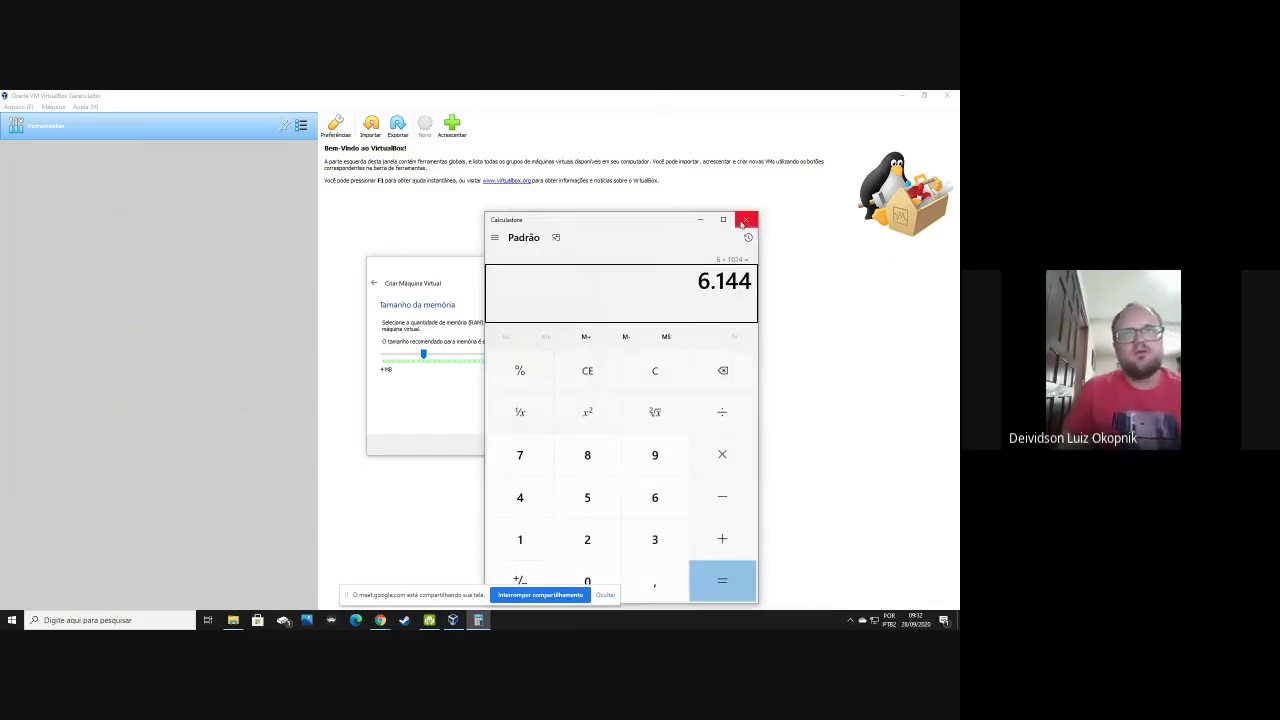
{"action": "left_click", "coordinate": [746, 219]}
- Set the virtual machine's memory size to 6144 MB and choose to create a new virtual hard disk now
{"action": "double_click", "coordinate": [560, 356]}
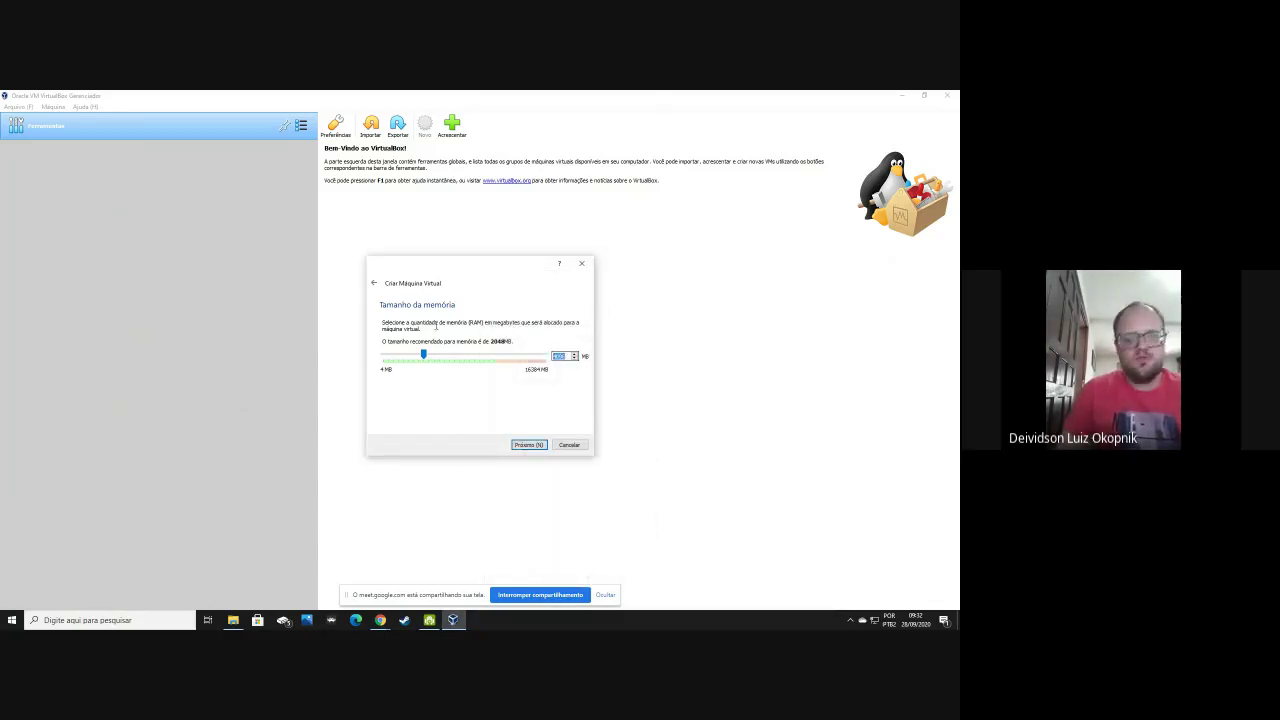
{"action": "type", "text": "6144"}
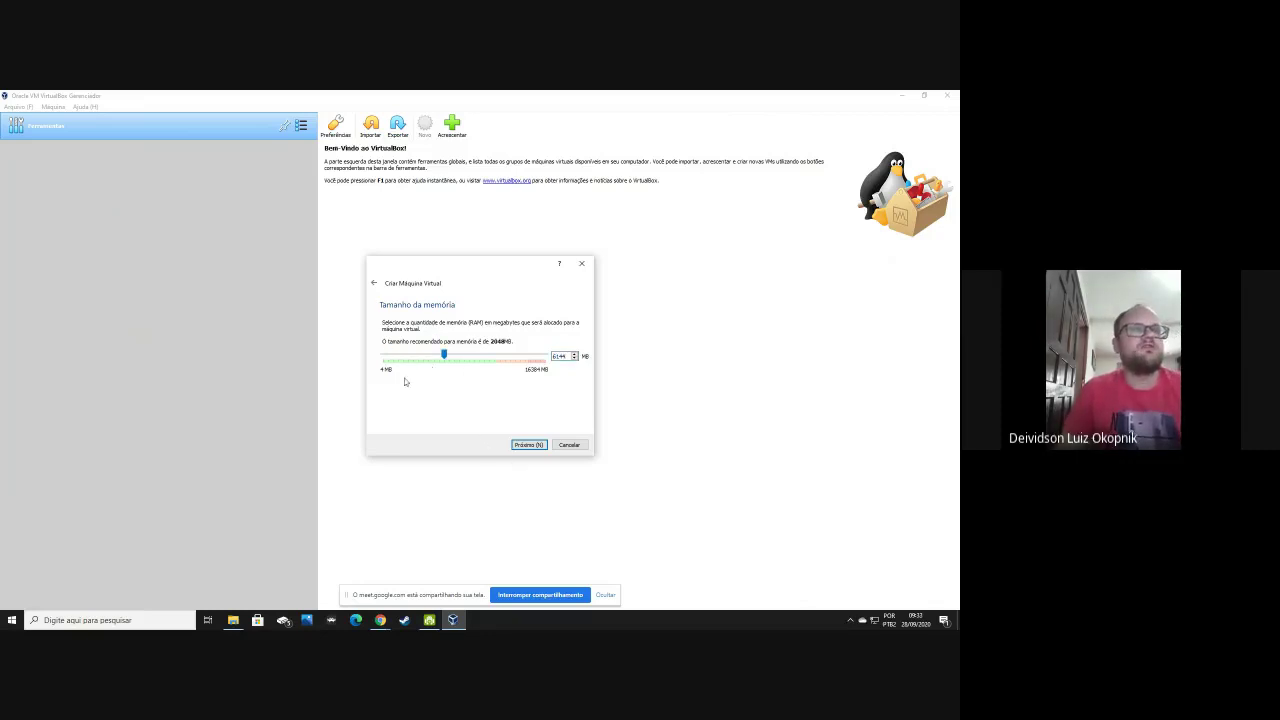
{"action": "left_click", "coordinate": [530, 445]}
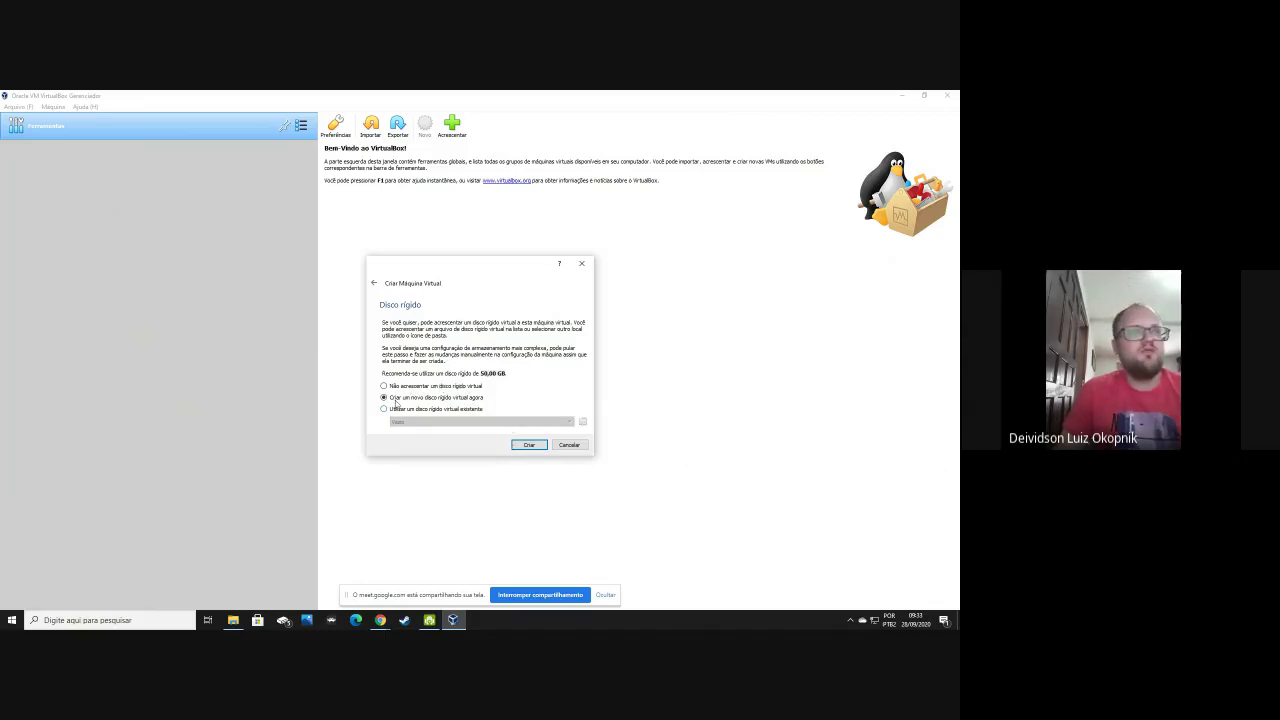
{"action": "left_click", "coordinate": [526, 445]}
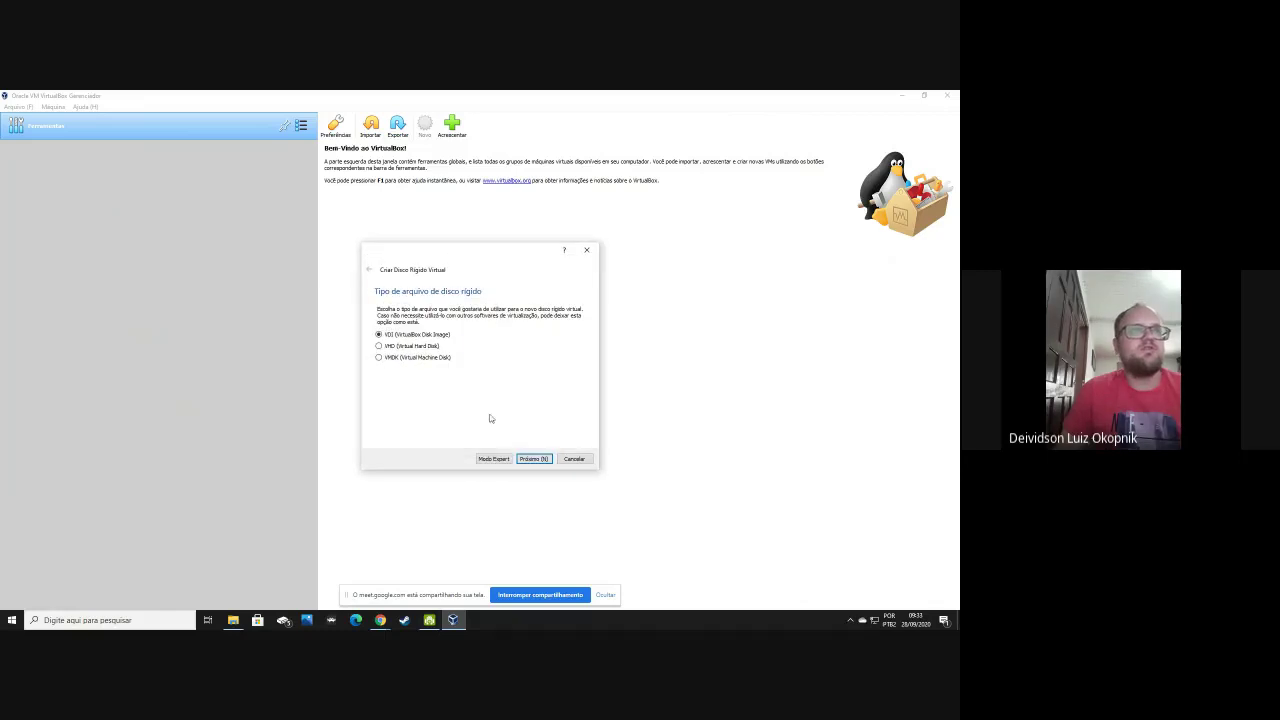
- Go through the hard disk file types, select VDI (VirtualBox Disk Image), and continue to the storage allocation
{"action": "left_click", "coordinate": [412, 358]}
{"action": "left_click", "coordinate": [410, 345]}
{"action": "left_click", "coordinate": [411, 334]}
{"action": "left_click", "coordinate": [410, 358]}
{"action": "left_click", "coordinate": [410, 334]}
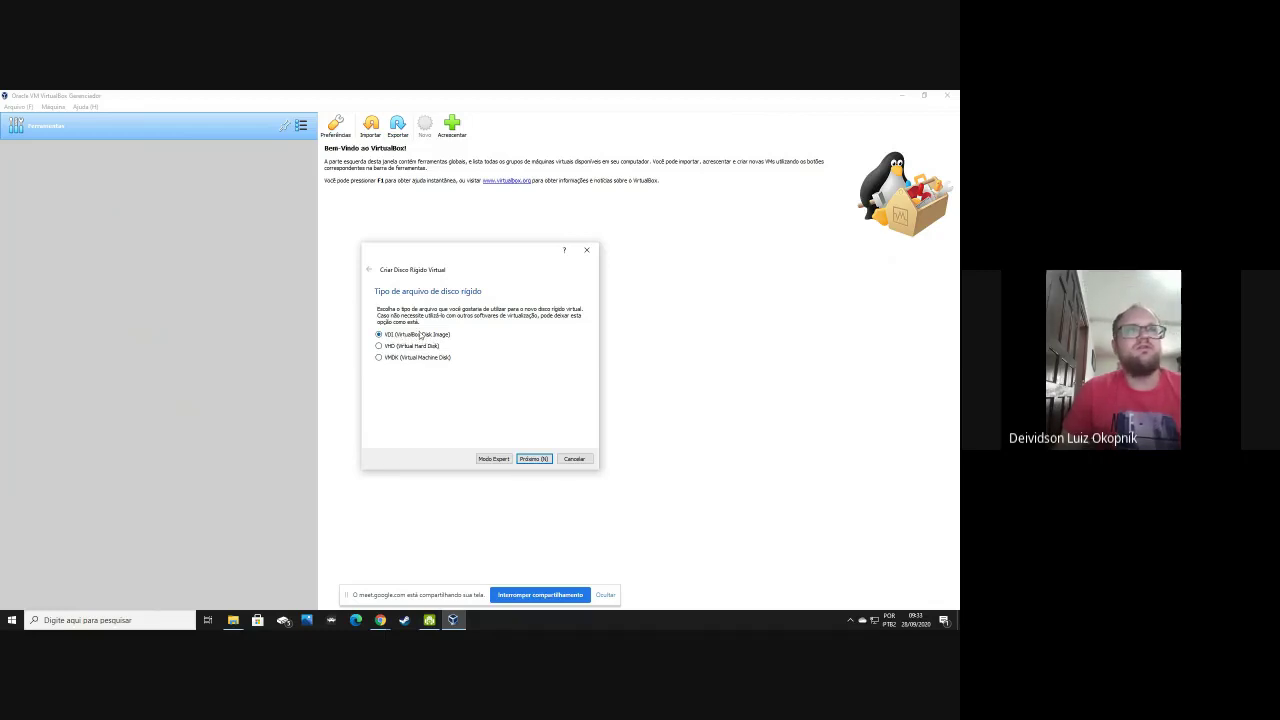
{"action": "left_click", "coordinate": [533, 459]}
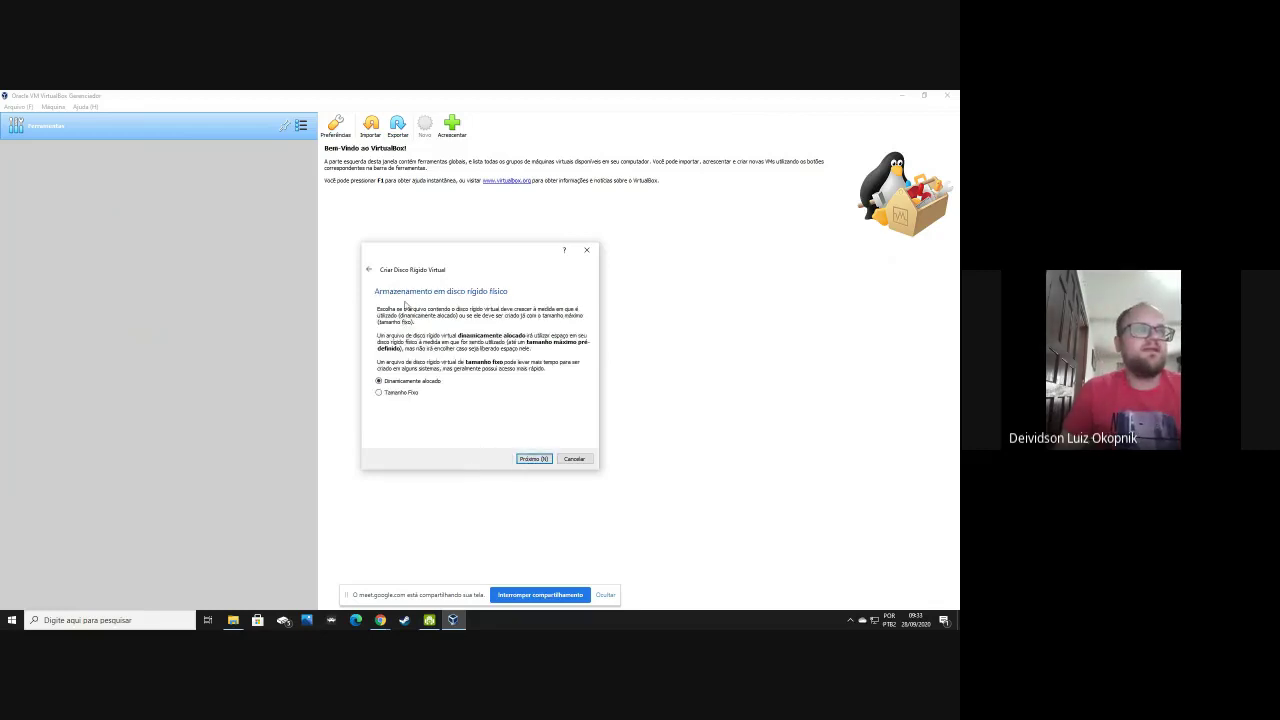
- Choose dynamically allocated storage for the virtual hard disk instead of a fixed size, and continue
{"action": "left_click", "coordinate": [408, 394]}
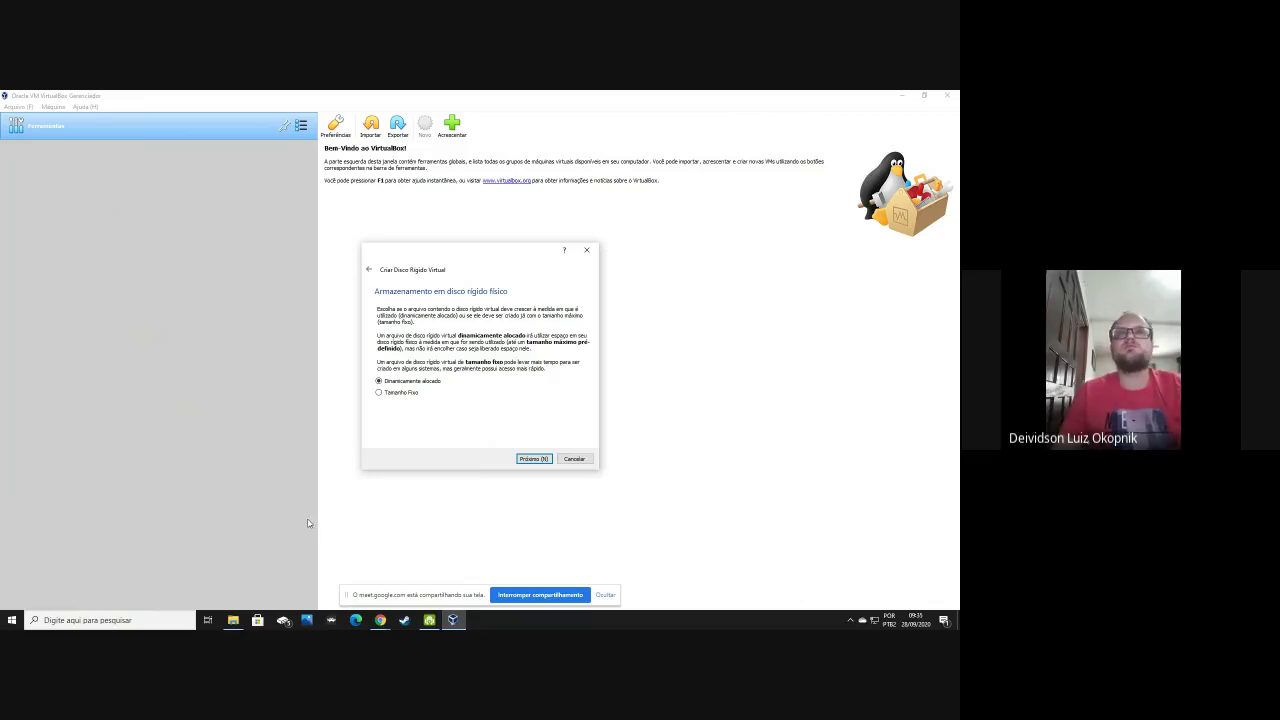
{"action": "left_click", "coordinate": [397, 394]}
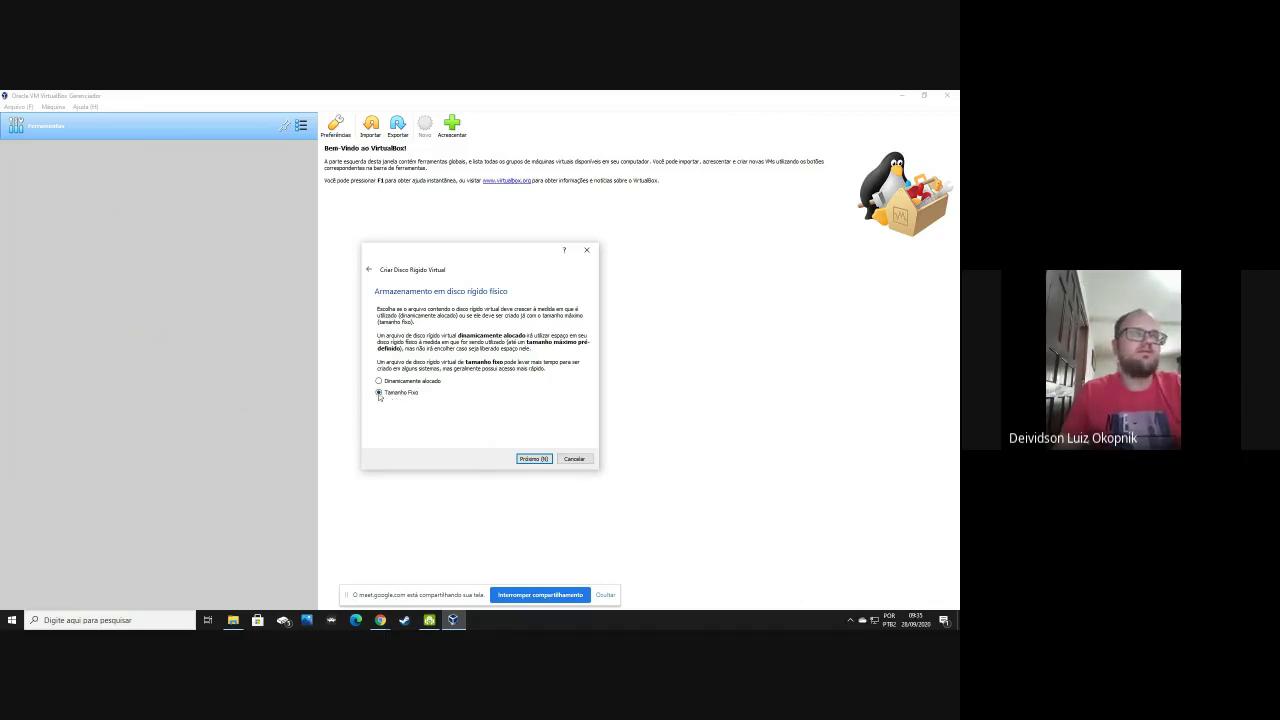
{"action": "left_click", "coordinate": [414, 382]}
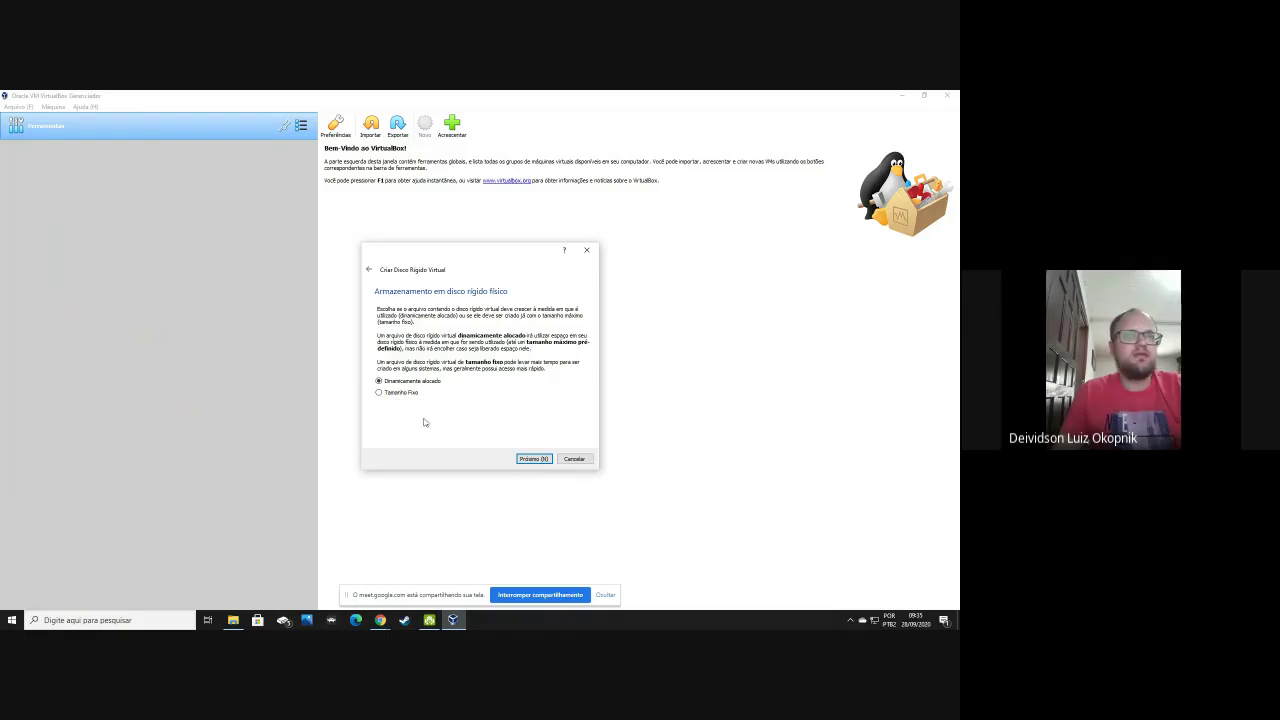
{"action": "left_click", "coordinate": [532, 459]}
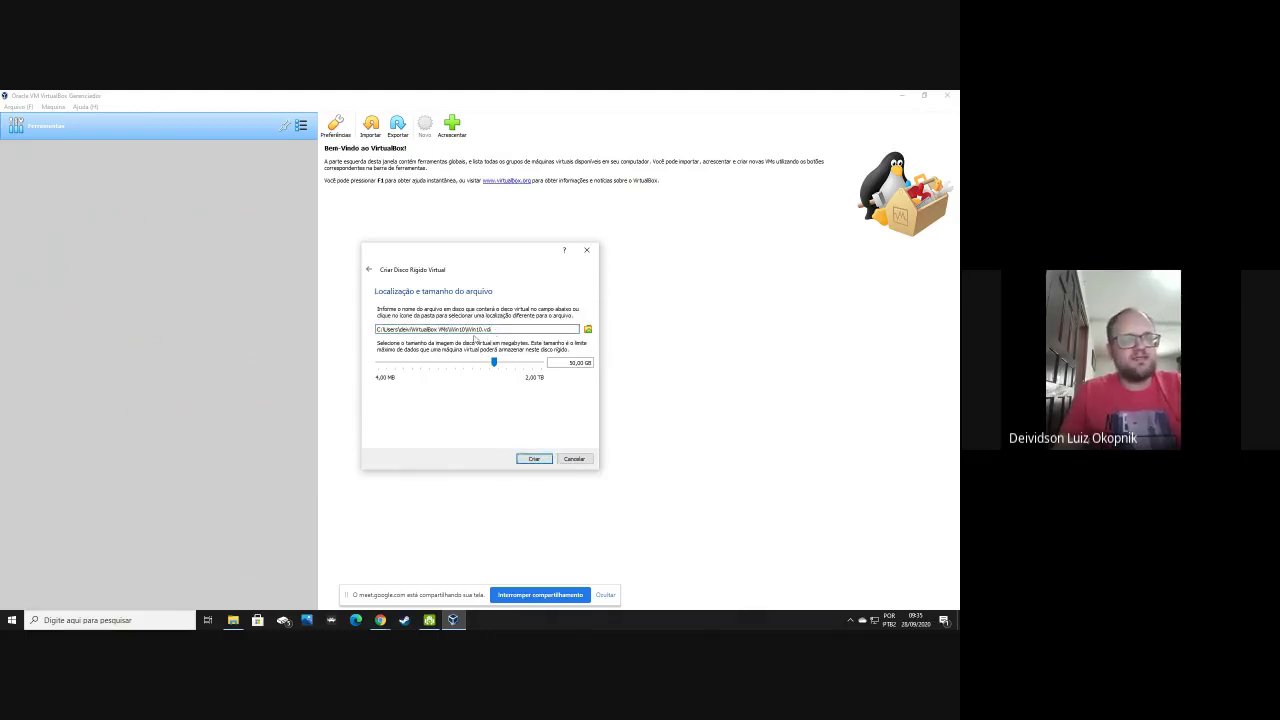
- Create the virtual hard disk at the default location with a size of 50 GB
{"action": "left_click", "coordinate": [560, 364]}
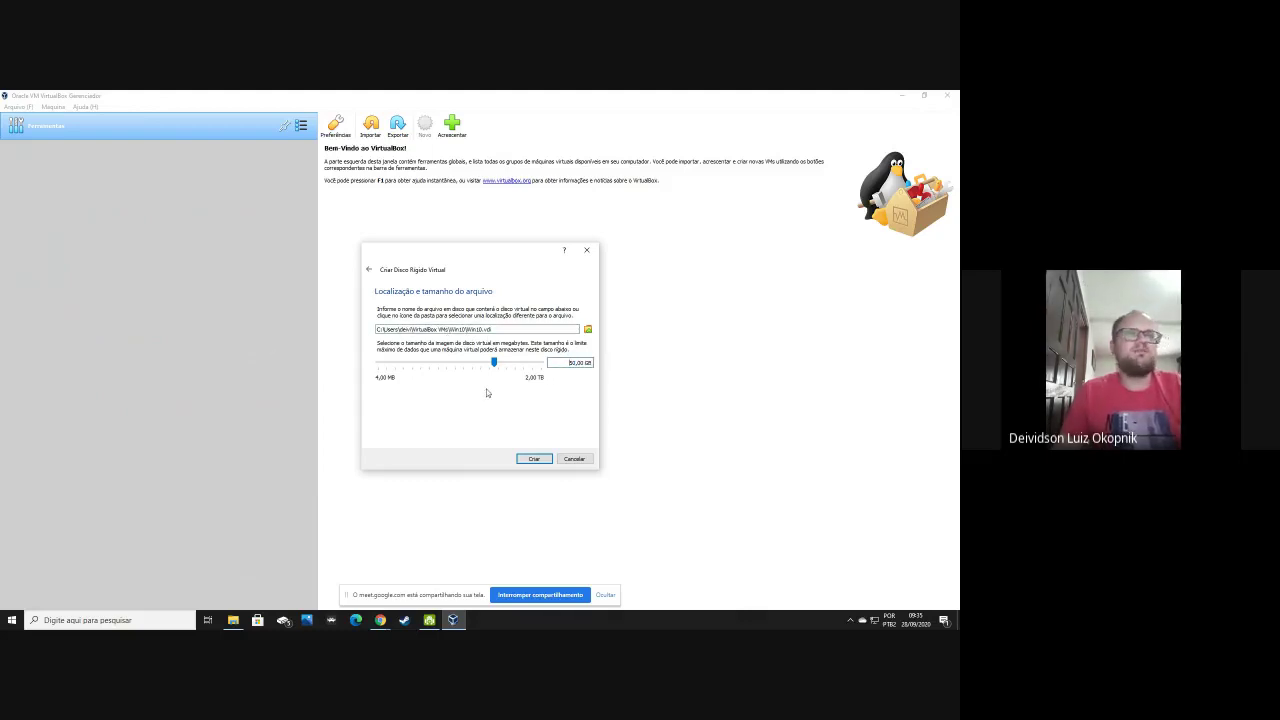
{"action": "left_click_drag", "start_coordinate": [553, 363], "coordinate": [627, 367]}
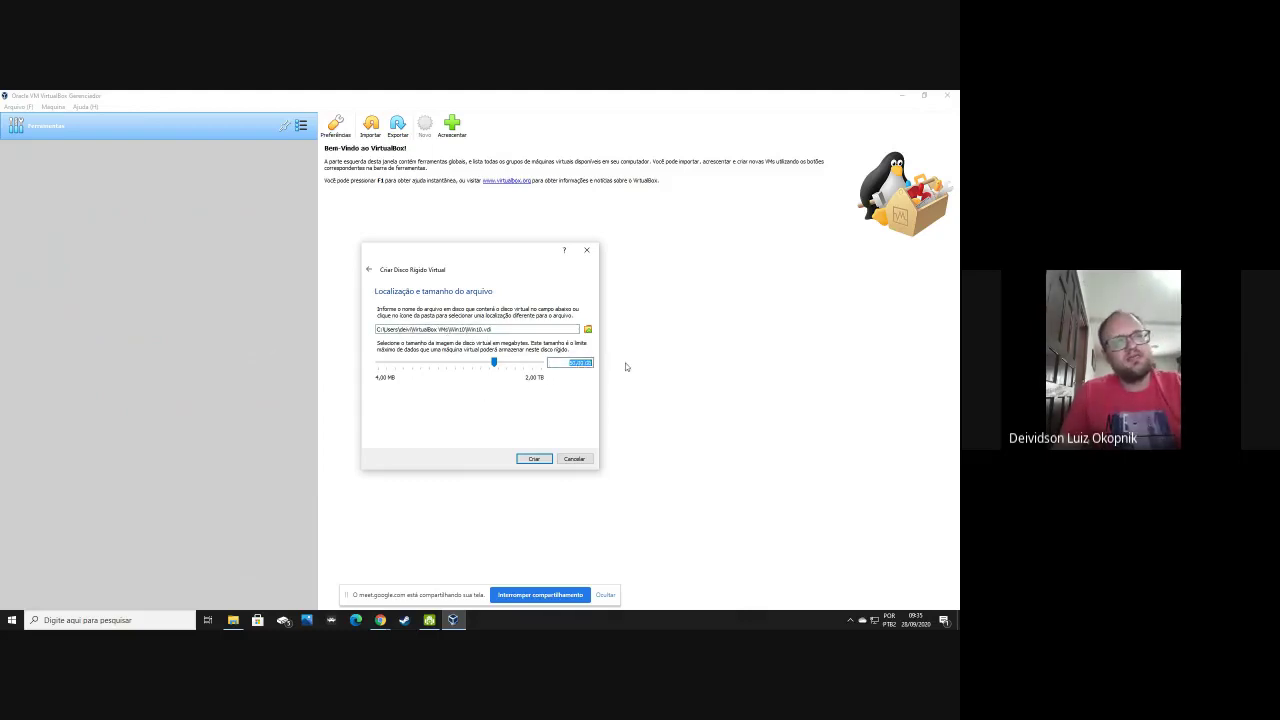
{"action": "left_click", "coordinate": [568, 366]}
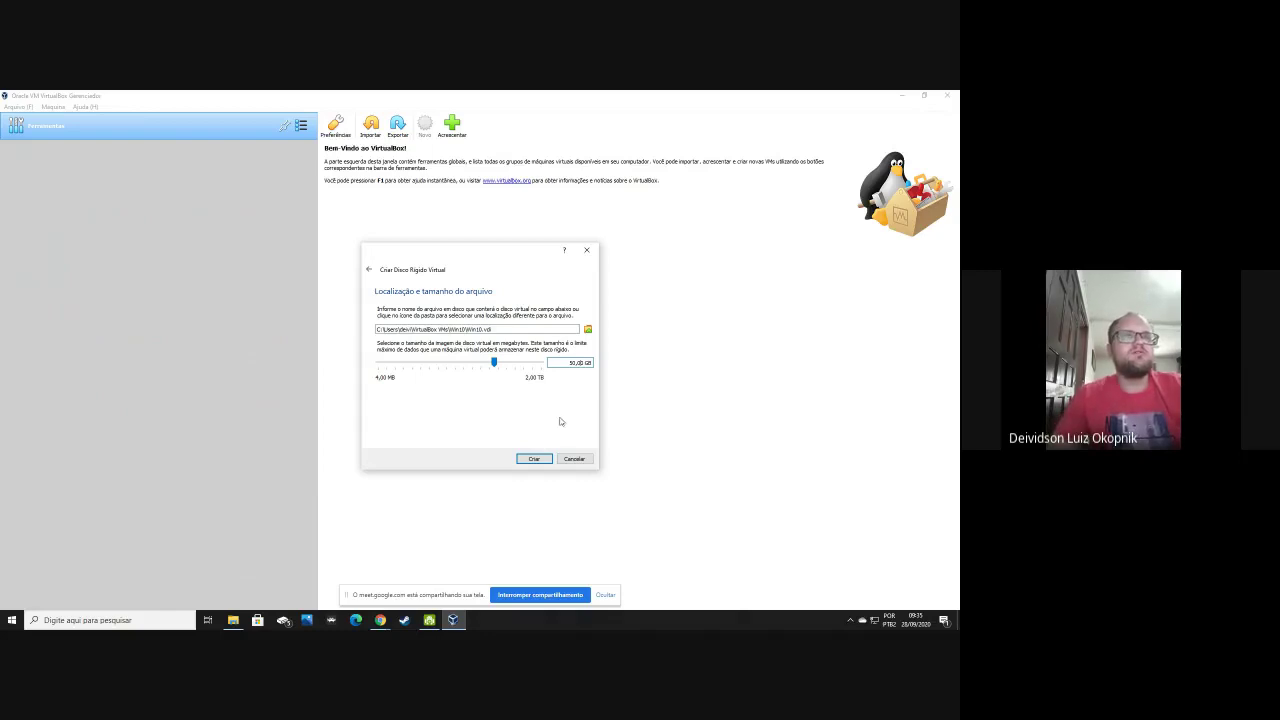
{"action": "left_click", "coordinate": [533, 458]}
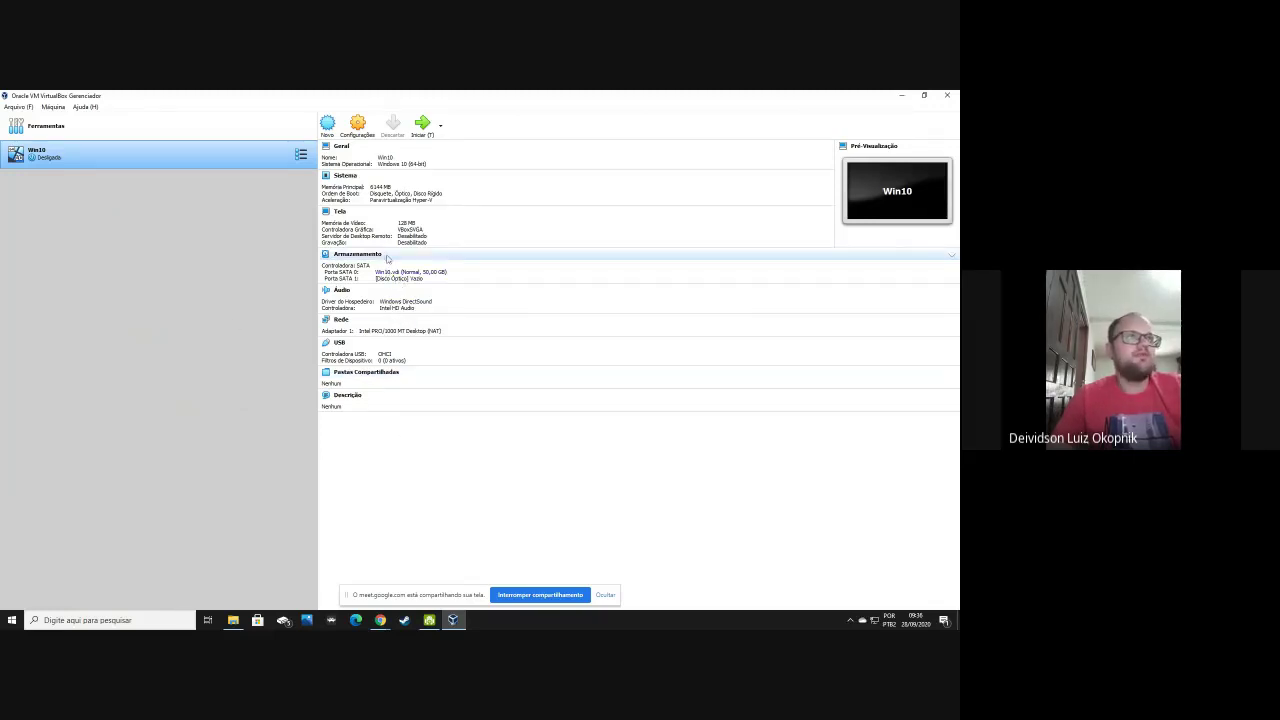
{"action": "left_click", "coordinate": [416, 164]}
{"action": "left_click_drag", "start_coordinate": [509, 179], "coordinate": [513, 231]}
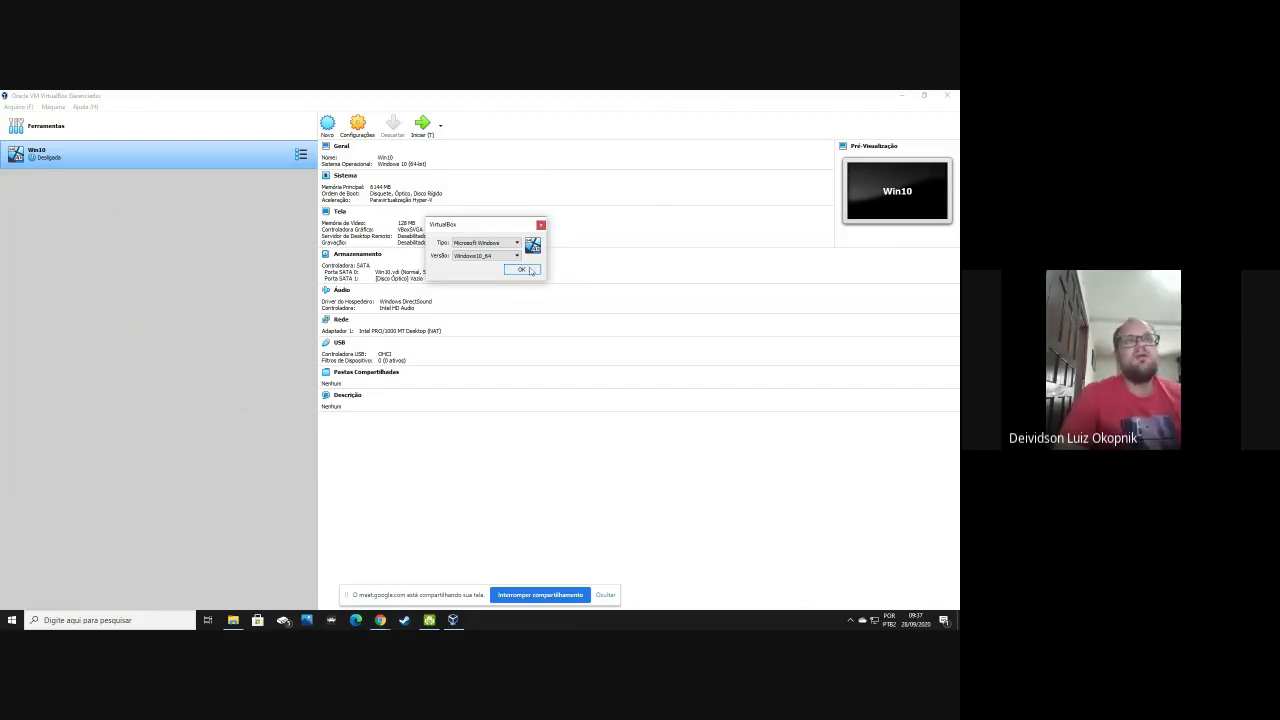
{"action": "left_click", "coordinate": [541, 224]}
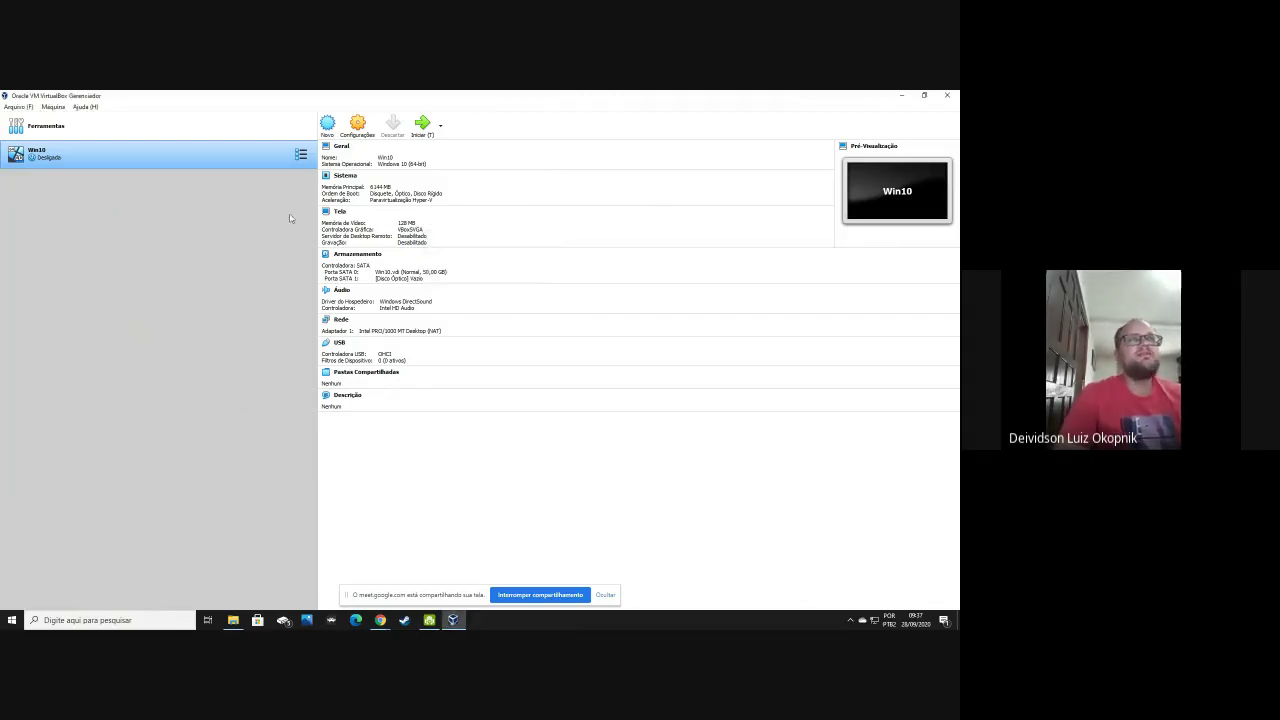
- Open the Win10 machine's settings and review the basic, advanced, description and disk encryption options of the General section
{"action": "left_click", "coordinate": [358, 127]}
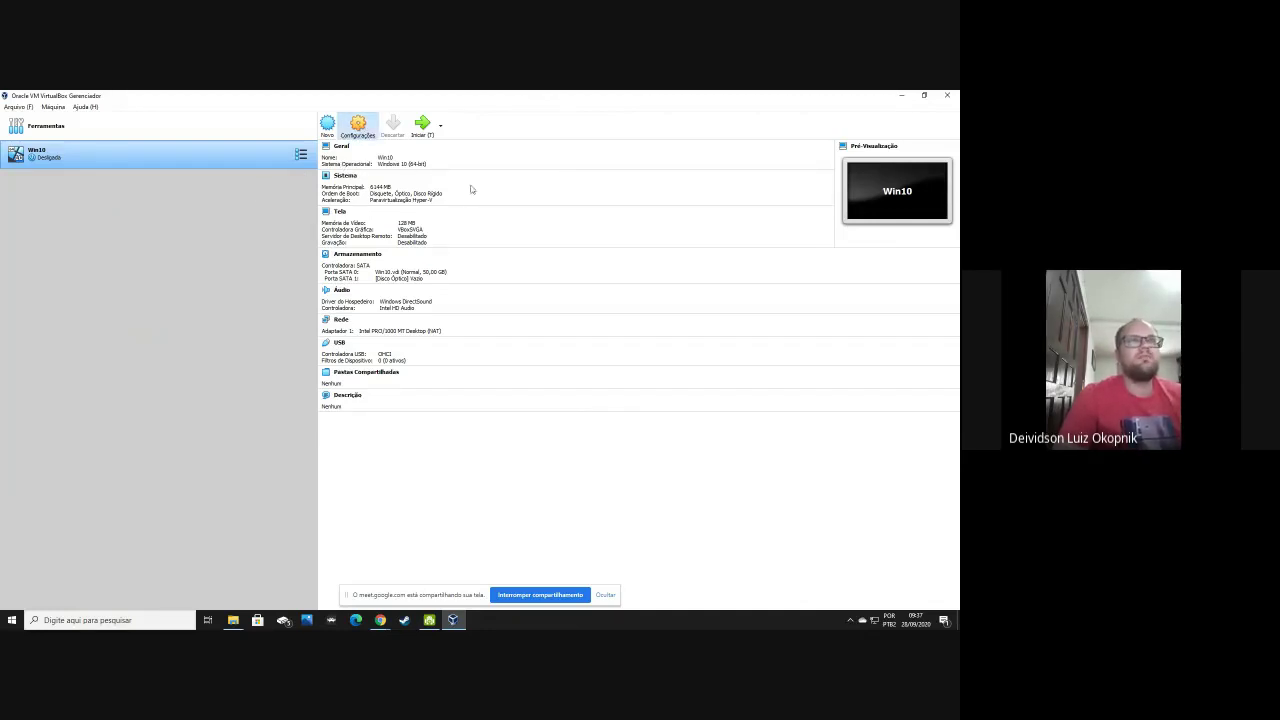
{"action": "left_click_drag", "start_coordinate": [459, 227], "coordinate": [427, 257]}
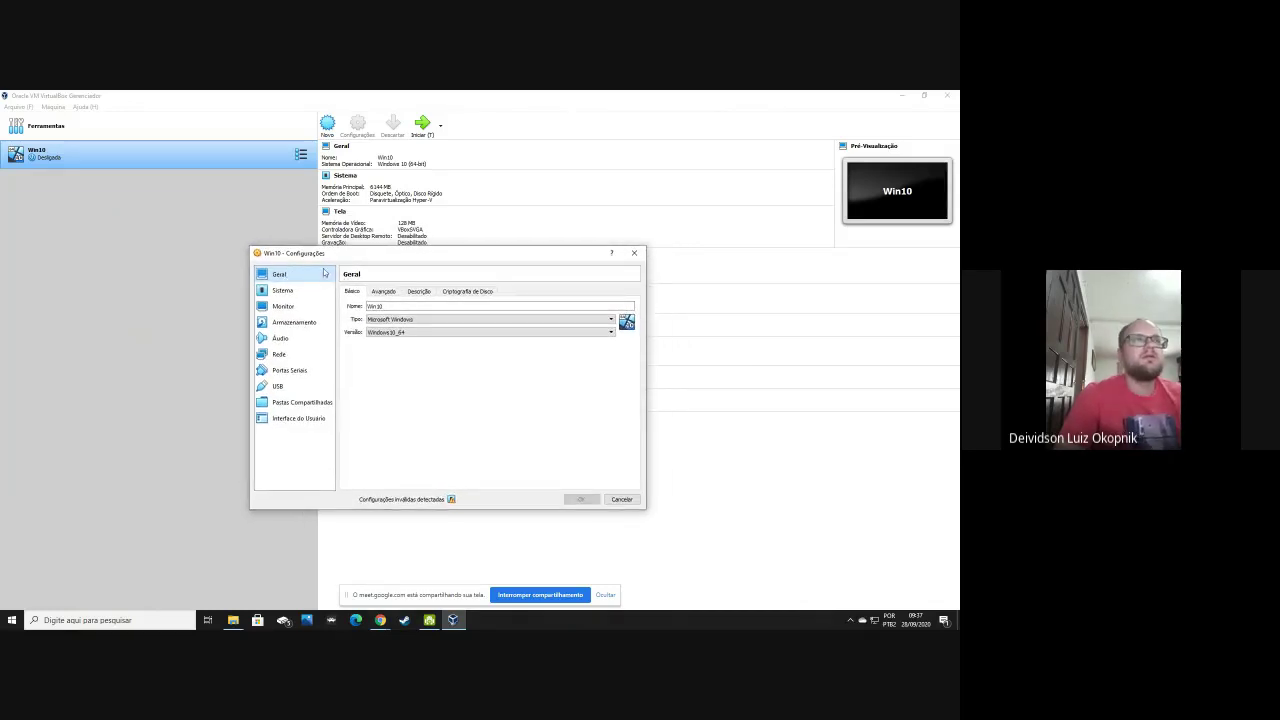
{"action": "left_click", "coordinate": [280, 290]}
{"action": "left_click", "coordinate": [285, 276]}
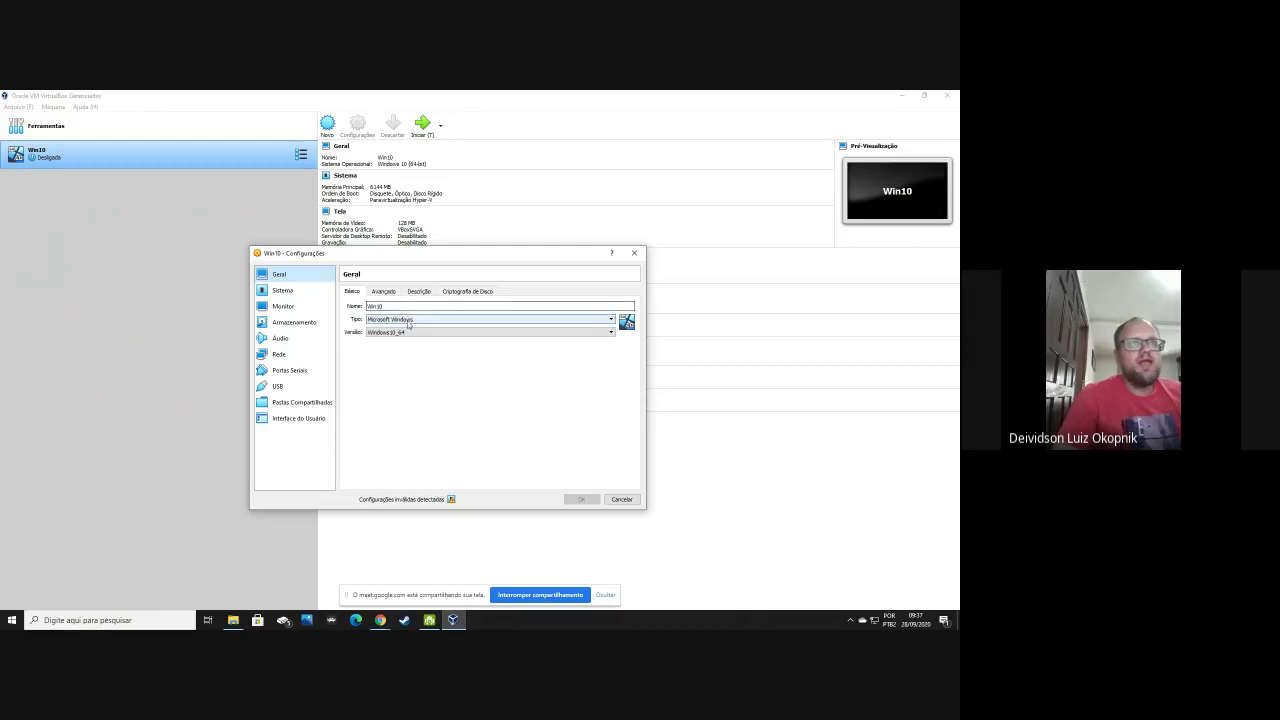
{"action": "left_click", "coordinate": [384, 292]}
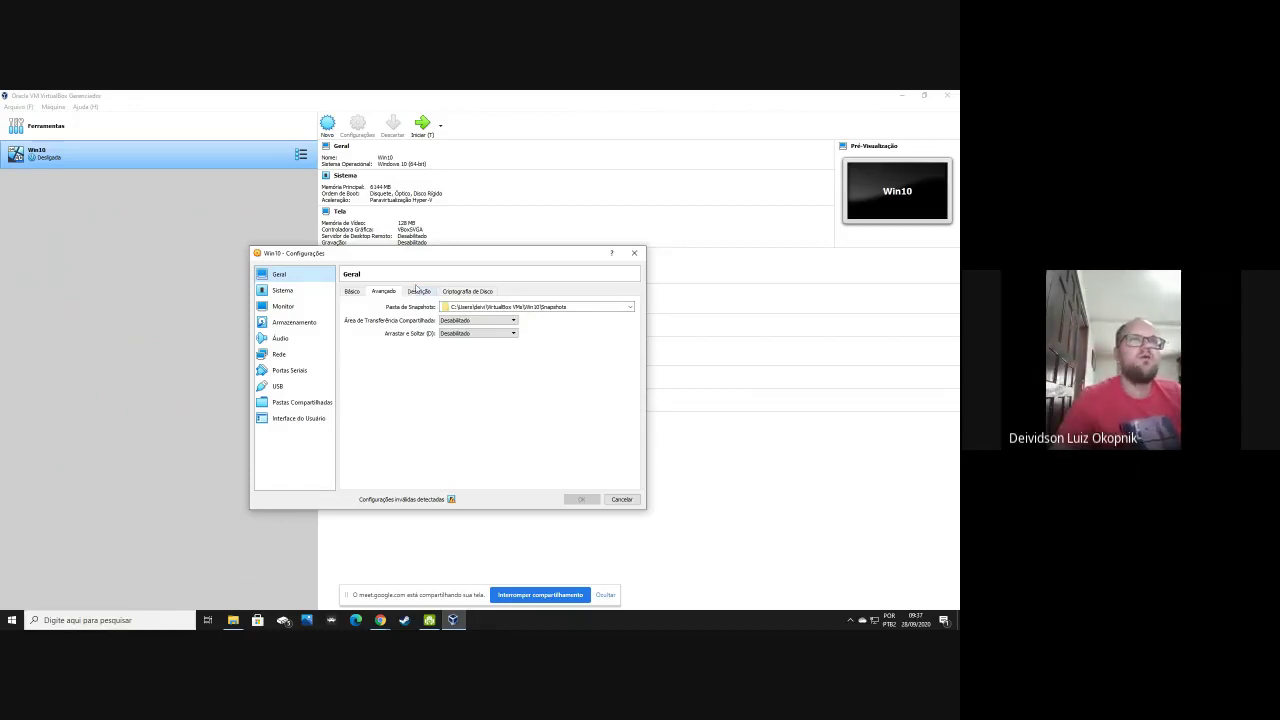
{"action": "left_click", "coordinate": [418, 290]}
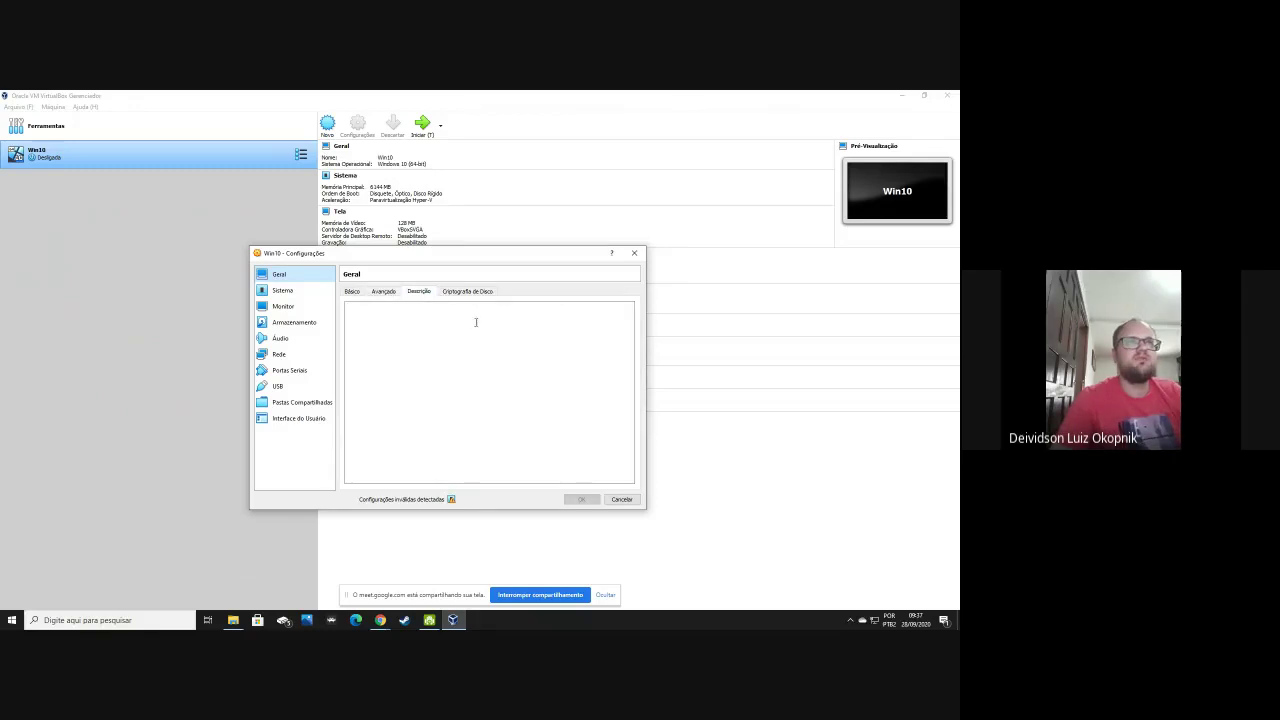
{"action": "left_click", "coordinate": [472, 292]}
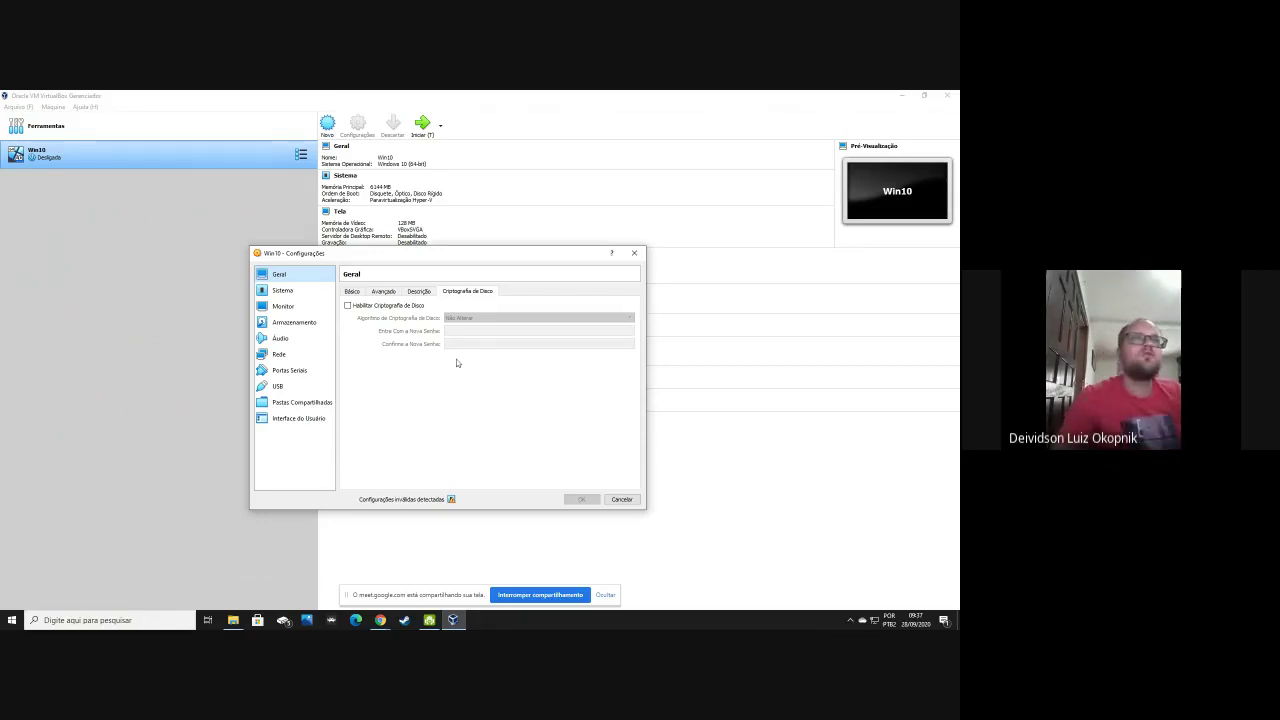
- Try enabling disk encryption with the AES-XTS256-PLAIN64 algorithm, and disable the encryption again
{"action": "left_click", "coordinate": [387, 306]}
{"action": "left_click", "coordinate": [461, 320]}
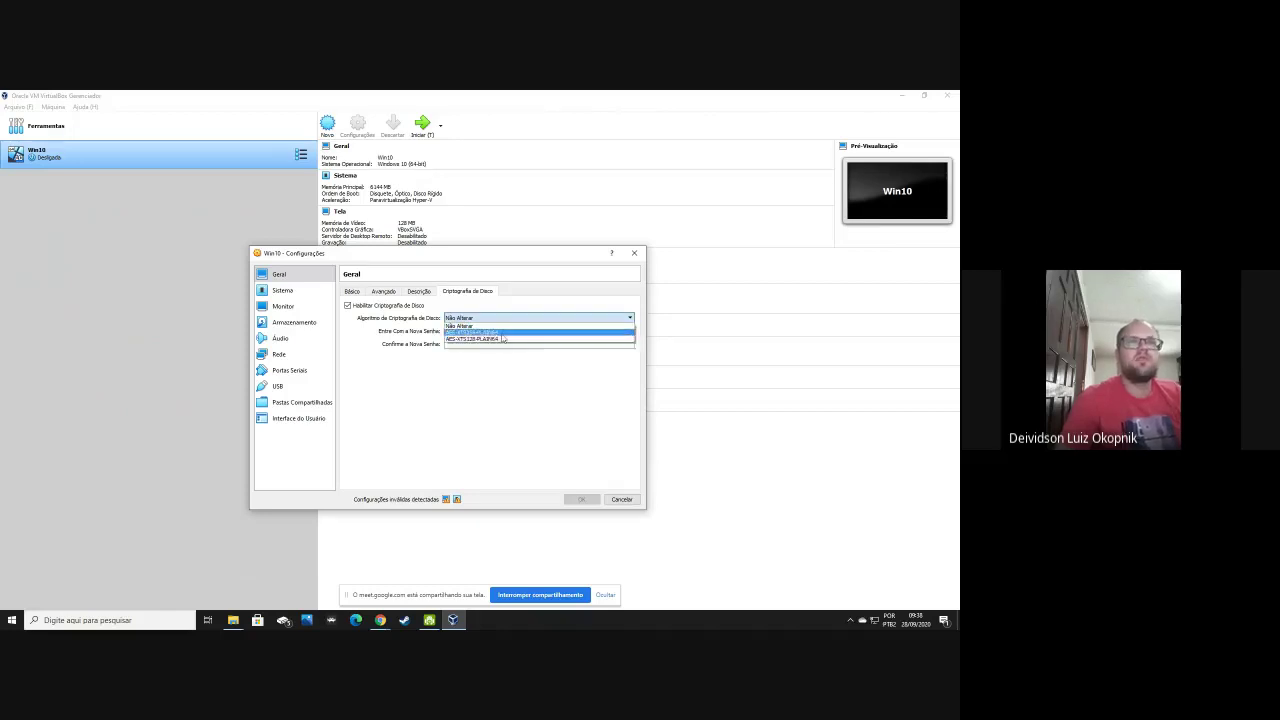
{"action": "left_click", "coordinate": [499, 332]}
{"action": "left_click", "coordinate": [498, 319]}
{"action": "left_click", "coordinate": [499, 332]}
{"action": "left_click", "coordinate": [497, 320]}
{"action": "left_click", "coordinate": [499, 332]}
{"action": "left_click", "coordinate": [497, 320]}
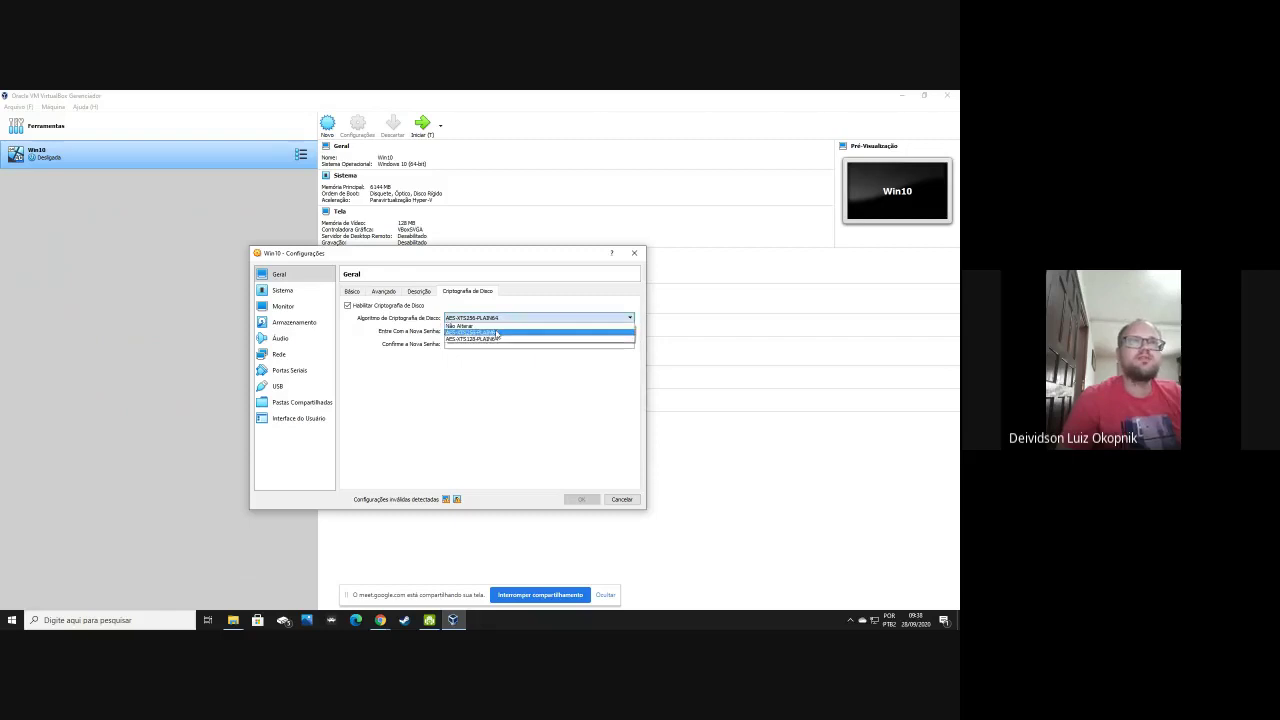
{"action": "left_click", "coordinate": [420, 317]}
{"action": "left_click", "coordinate": [412, 305]}
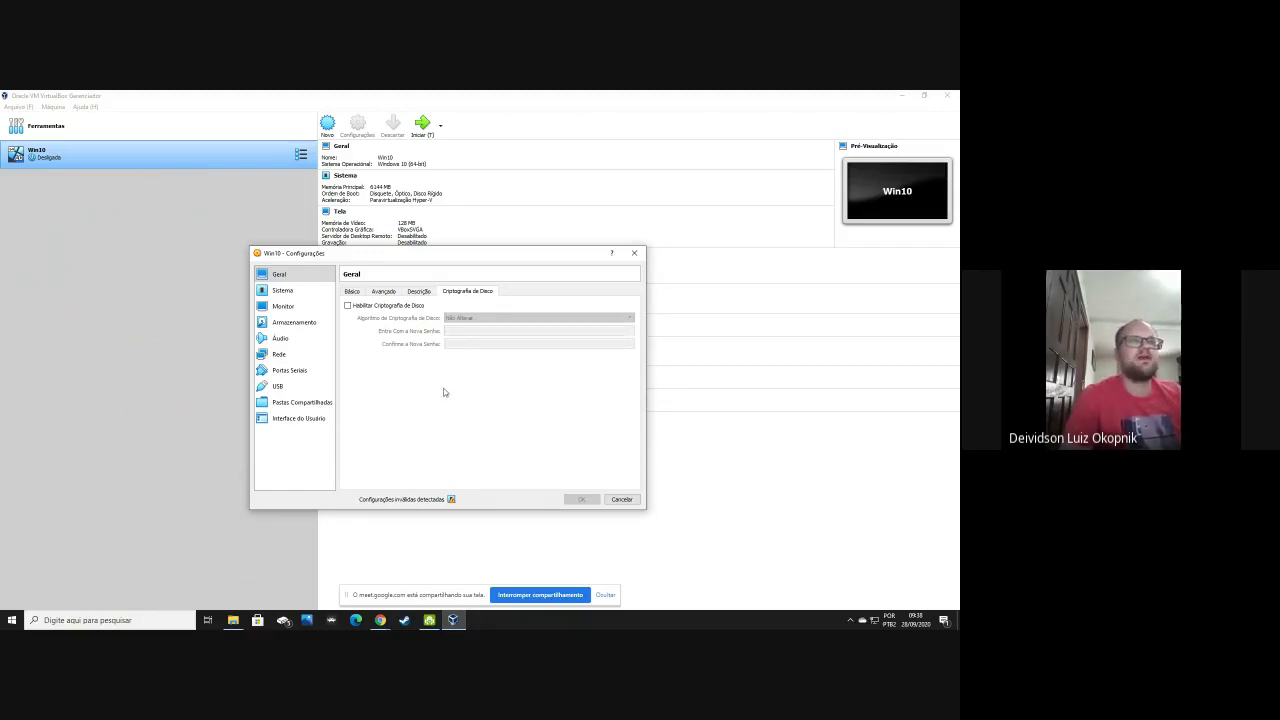
- Read the invalid settings notice and go through all pages of the General section to check their options
{"action": "left_click", "coordinate": [425, 292]}
{"action": "left_click", "coordinate": [388, 293]}
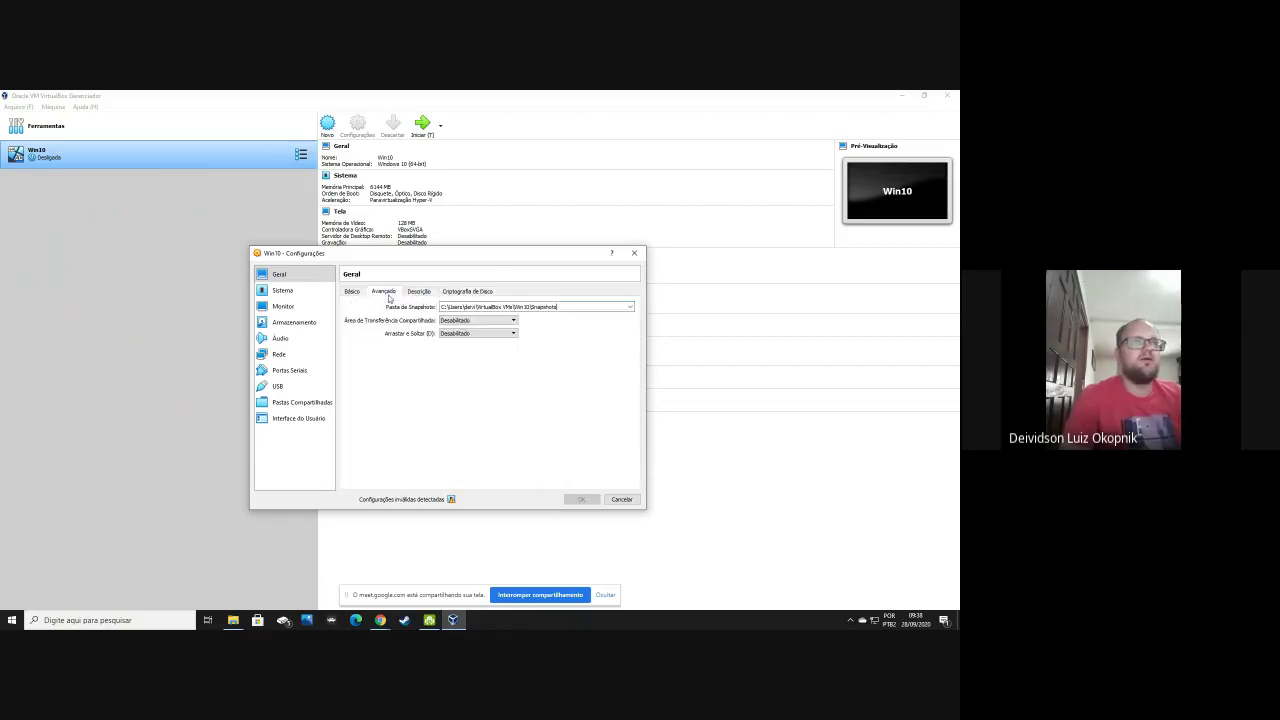
{"action": "left_click", "coordinate": [352, 292]}
{"action": "left_click", "coordinate": [459, 293]}
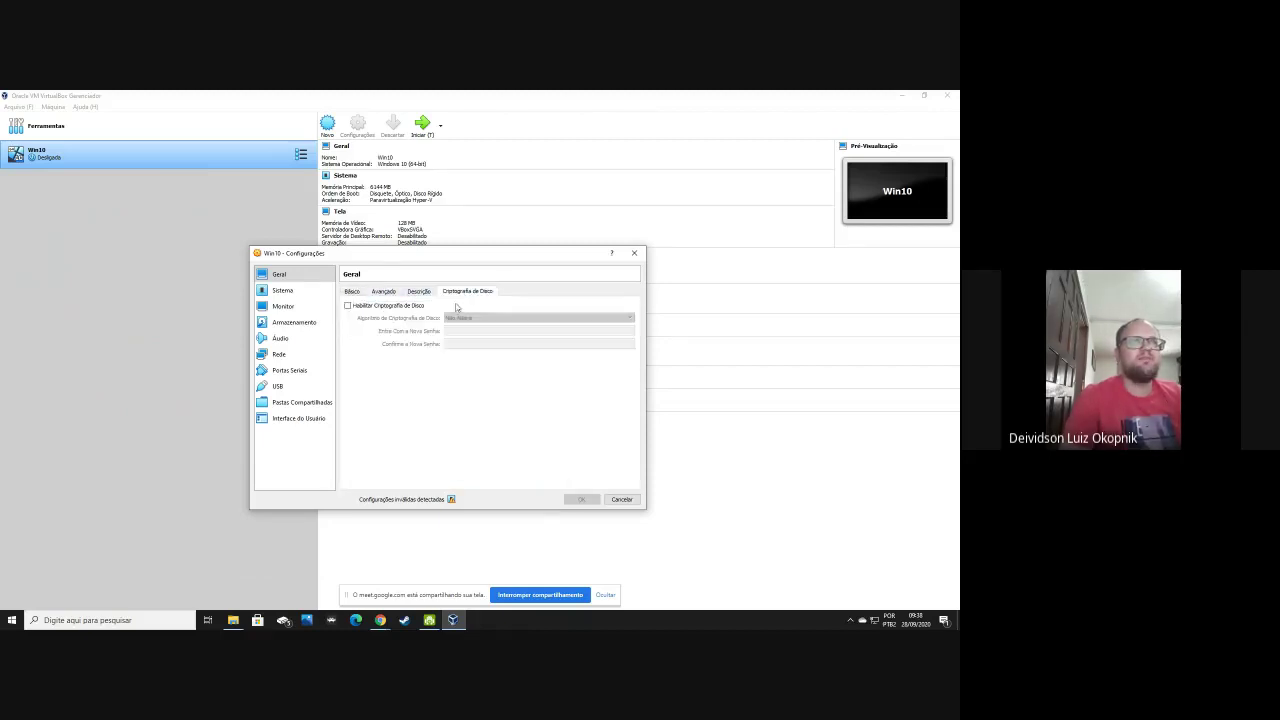
{"action": "mouse_move", "coordinate": [451, 500]}
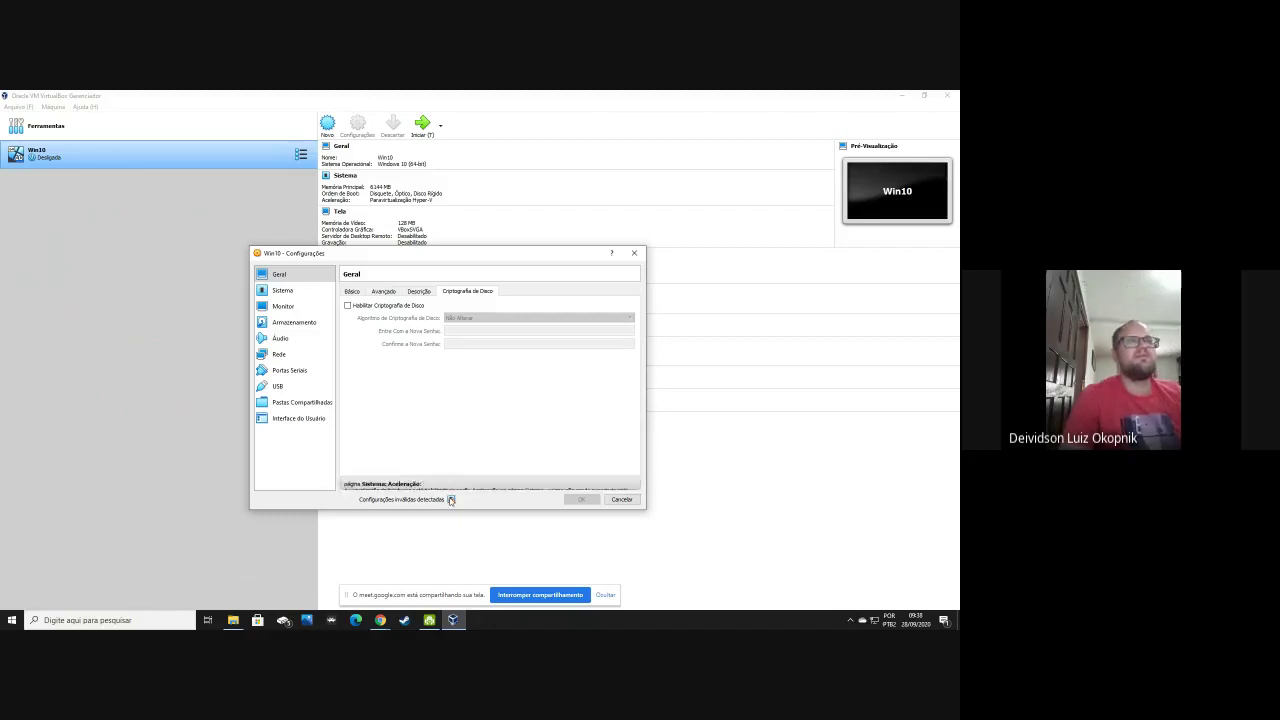
{"action": "left_click", "coordinate": [418, 291]}
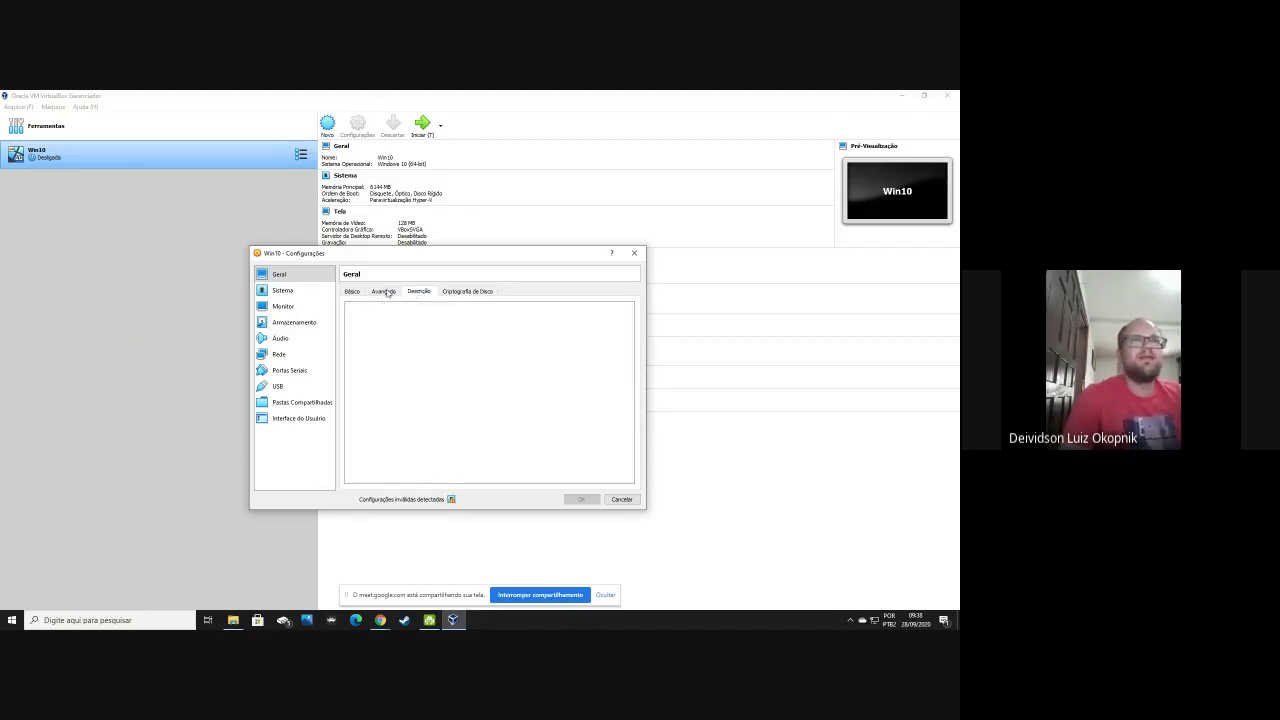
{"action": "left_click", "coordinate": [478, 292]}
{"action": "left_click", "coordinate": [420, 291]}
{"action": "left_click", "coordinate": [352, 292]}
{"action": "left_click", "coordinate": [468, 292]}
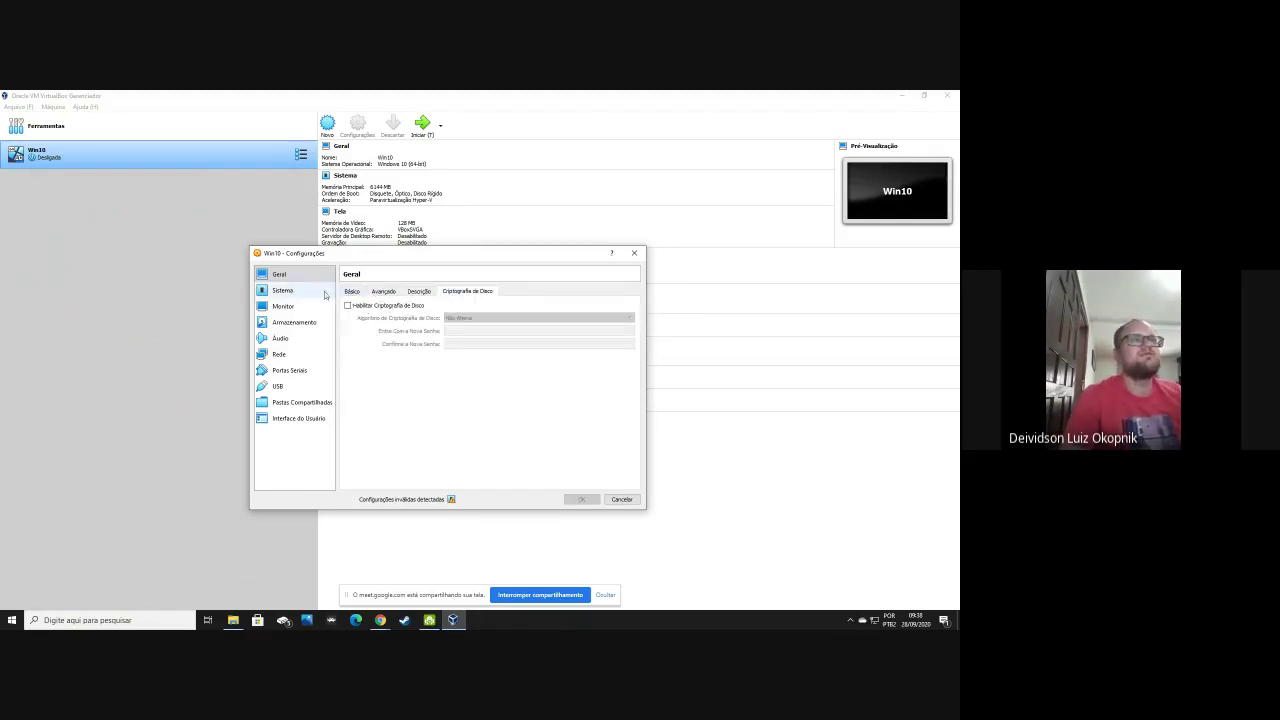
{"action": "left_click", "coordinate": [354, 292]}
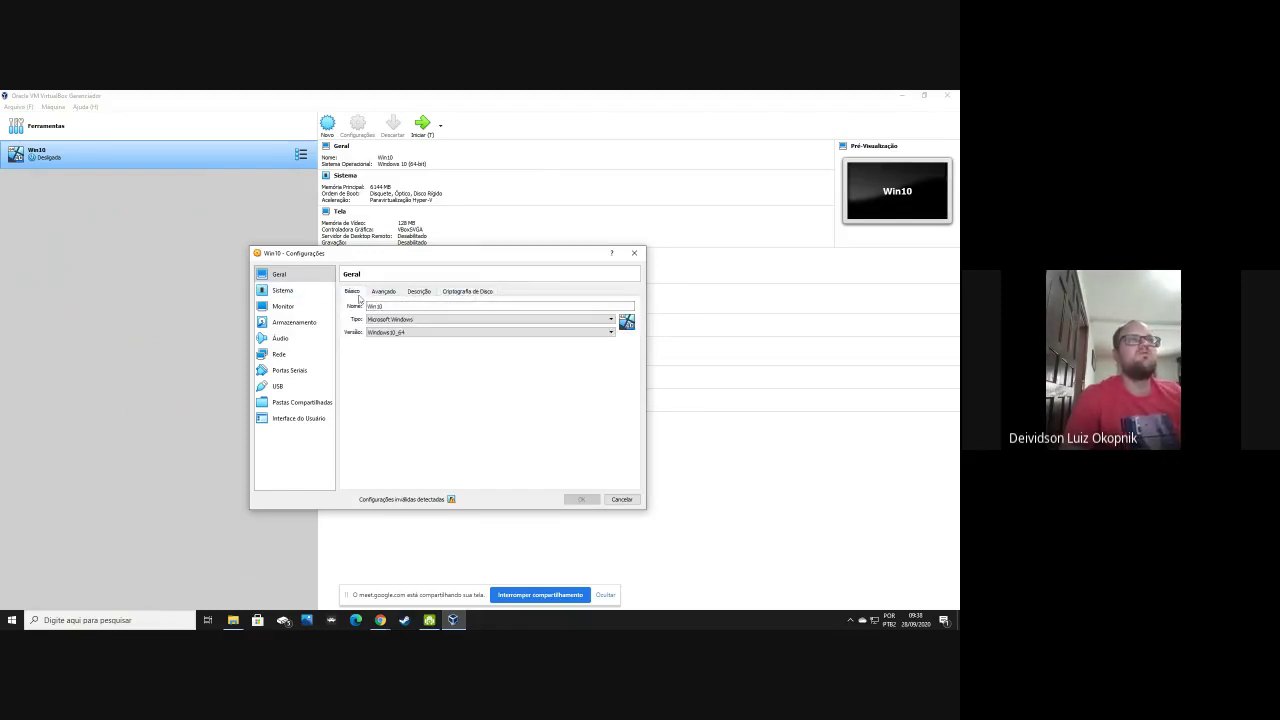
- Remove the floppy disk (Disquete) from the boot order in the System settings and check the processor options
{"action": "left_click", "coordinate": [309, 292]}
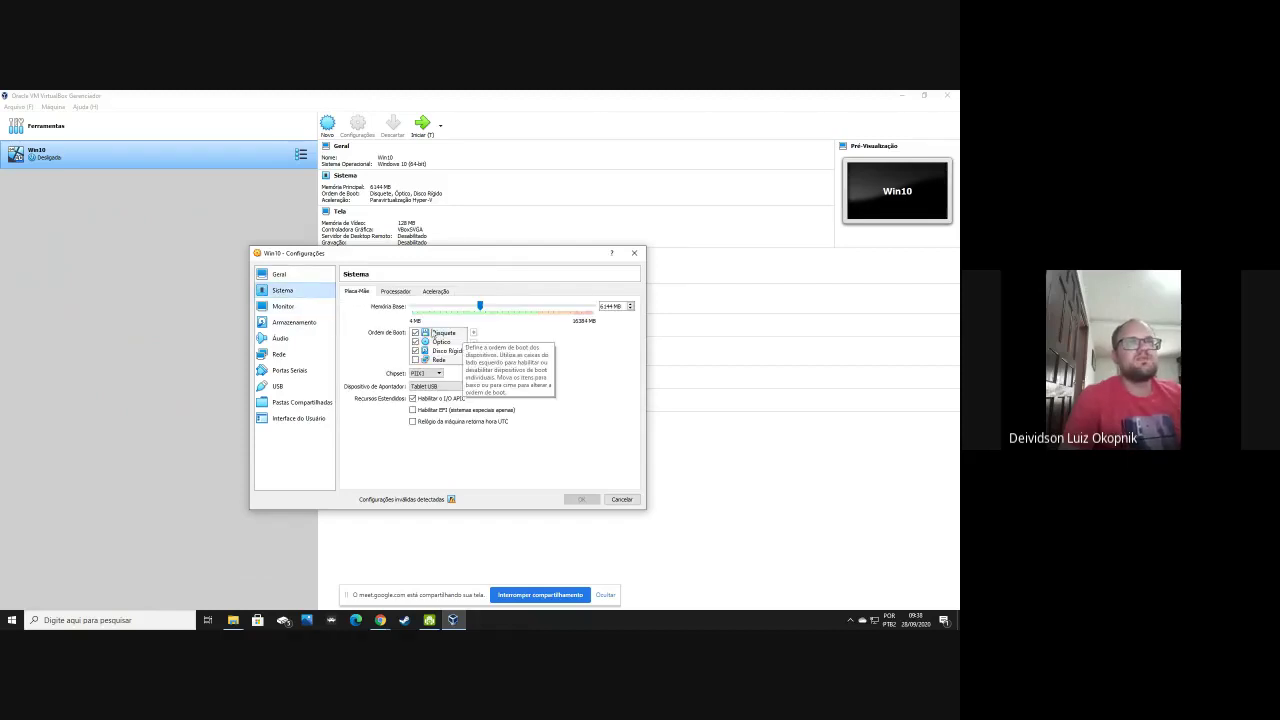
{"action": "left_click", "coordinate": [415, 333]}
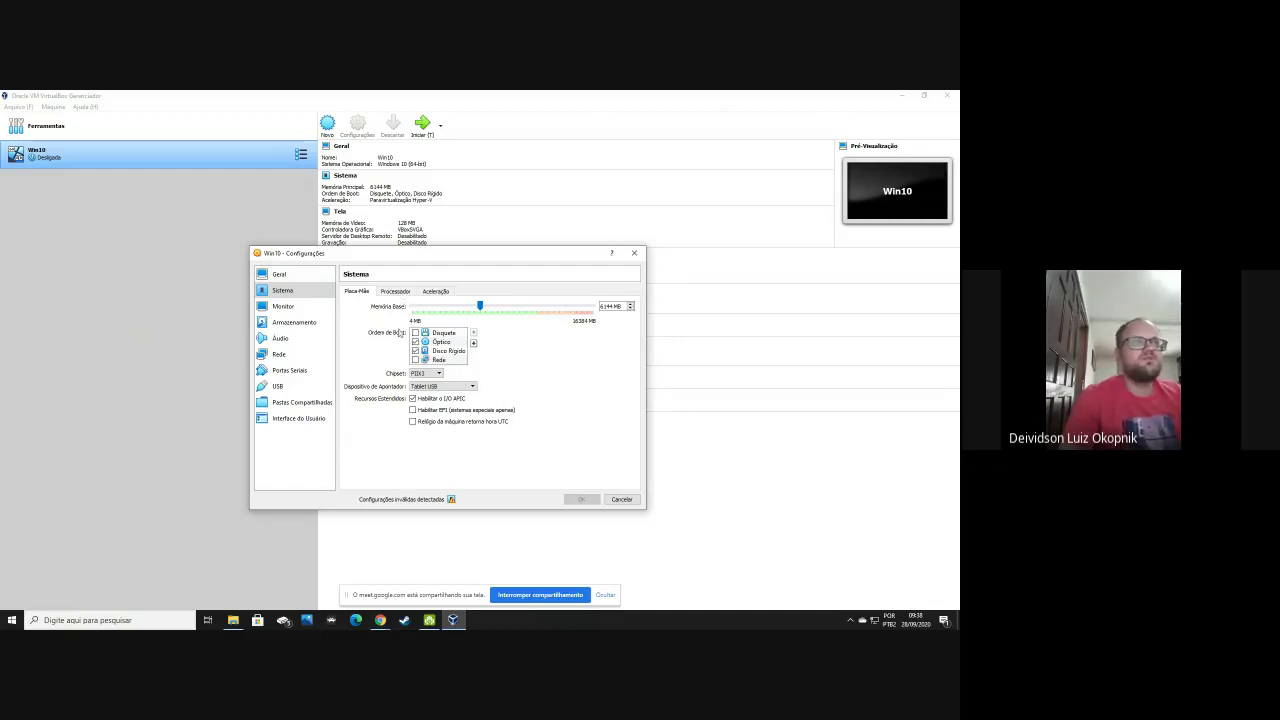
{"action": "left_click", "coordinate": [401, 291]}
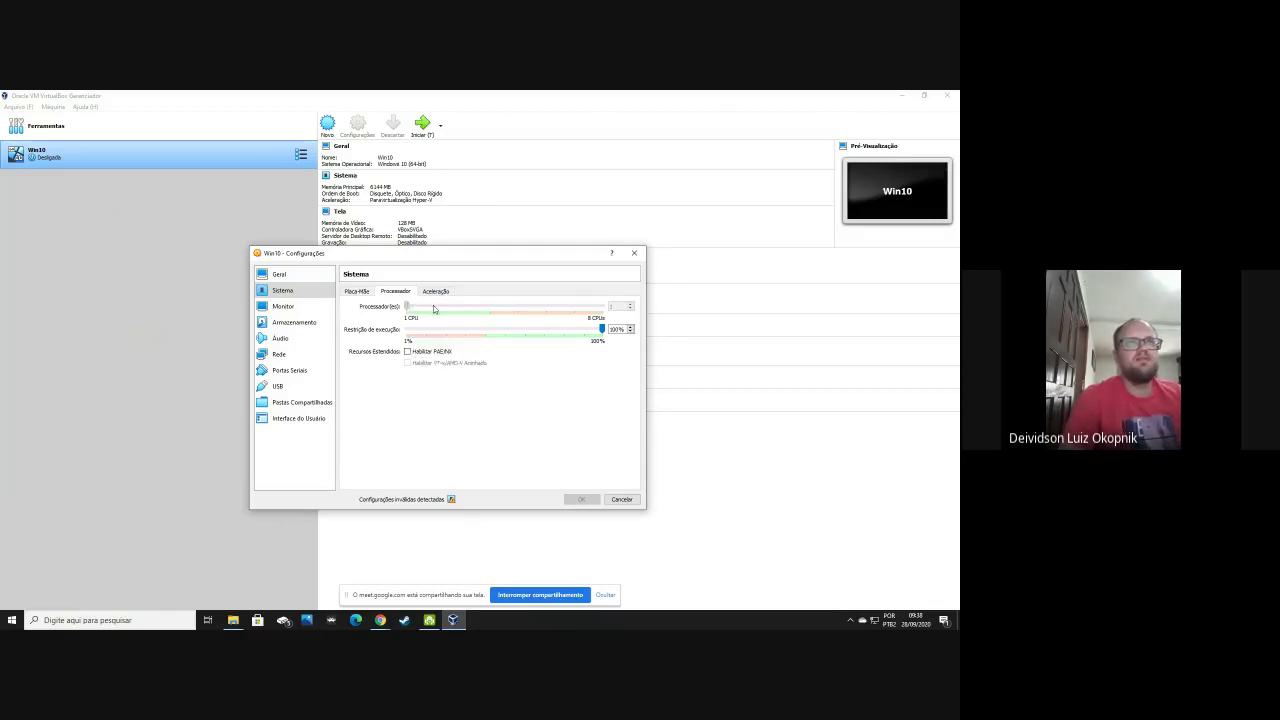
{"action": "mouse_move", "coordinate": [601, 329]}
{"action": "left_mouse_down"}
{"action": "mouse_move", "coordinate": [464, 328]}
{"action": "mouse_move", "coordinate": [605, 334]}
{"action": "left_mouse_up"}
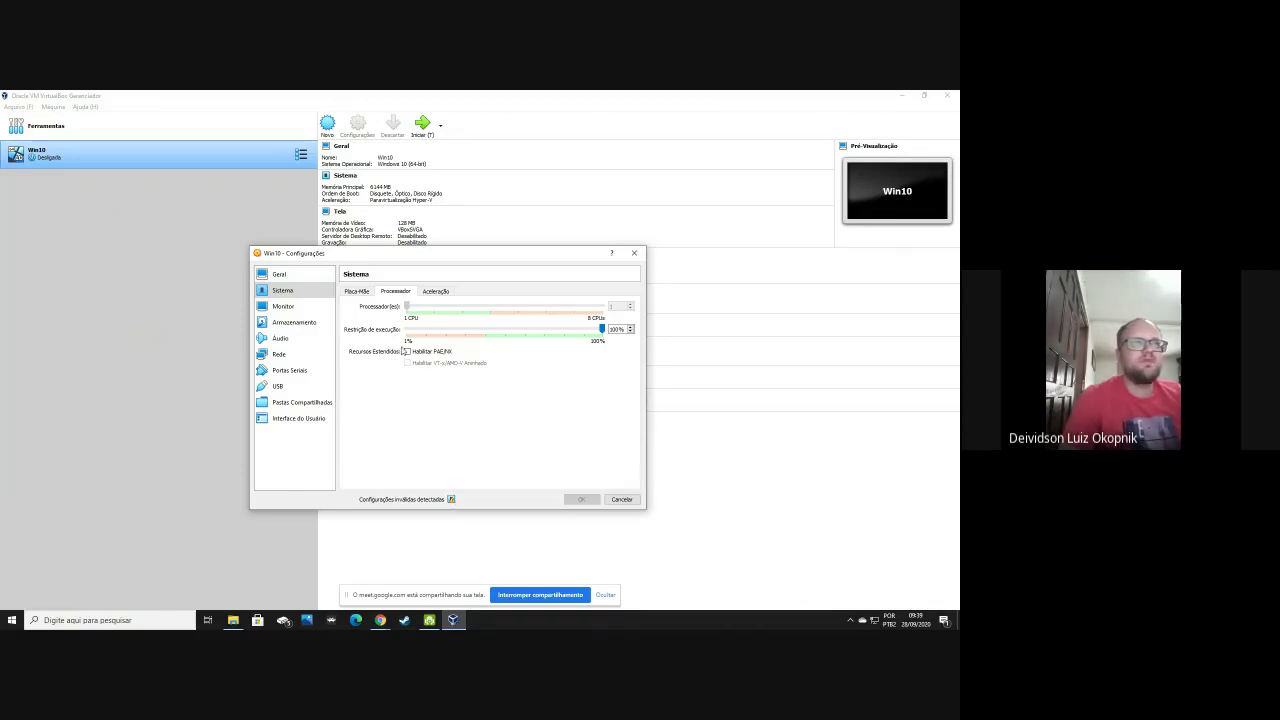
- Disable nested paging in the System acceleration options after checking the paravirtualization choices and the invalid settings notice
{"action": "left_click", "coordinate": [437, 296]}
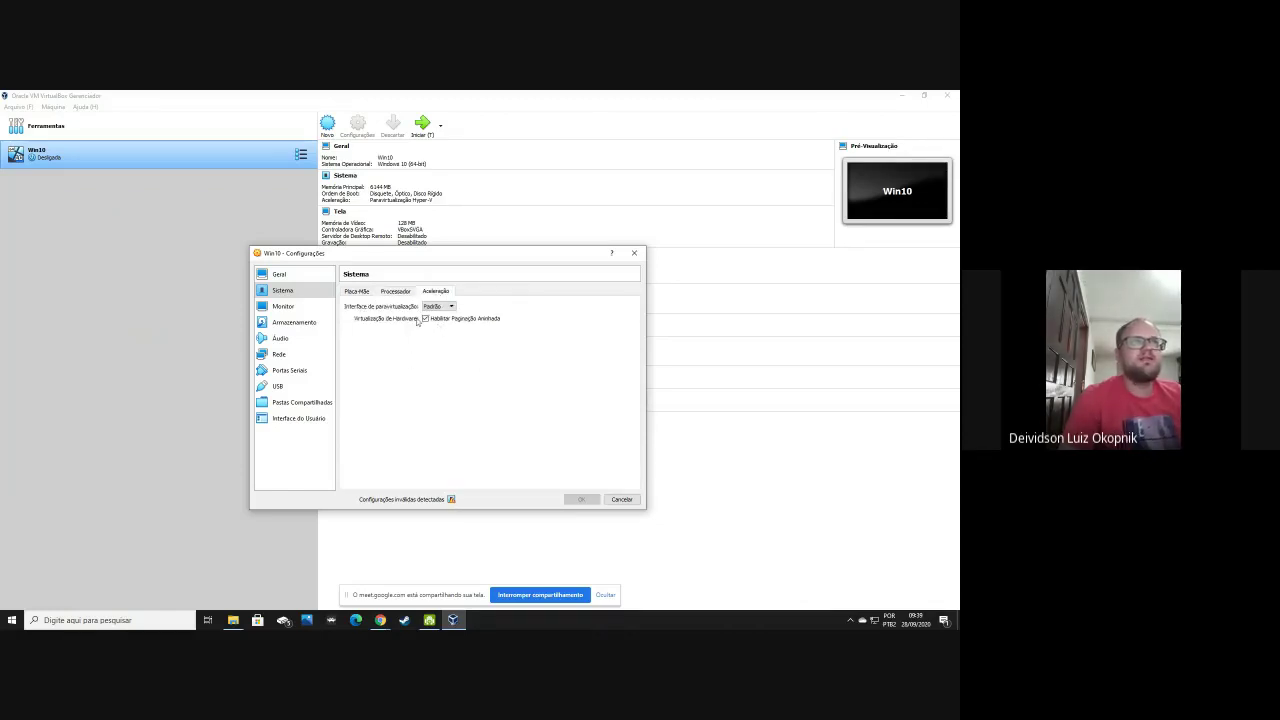
{"action": "left_click", "coordinate": [426, 318]}
{"action": "left_click", "coordinate": [434, 308]}
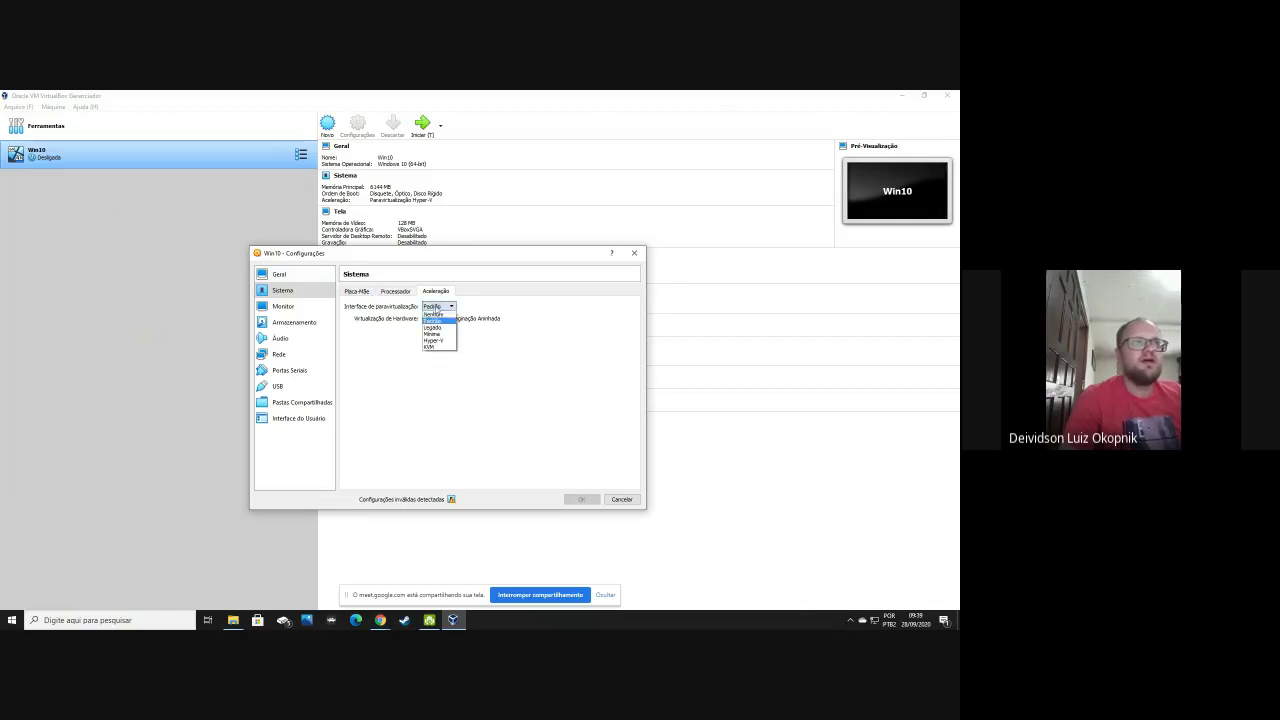
{"action": "left_click", "coordinate": [446, 307]}
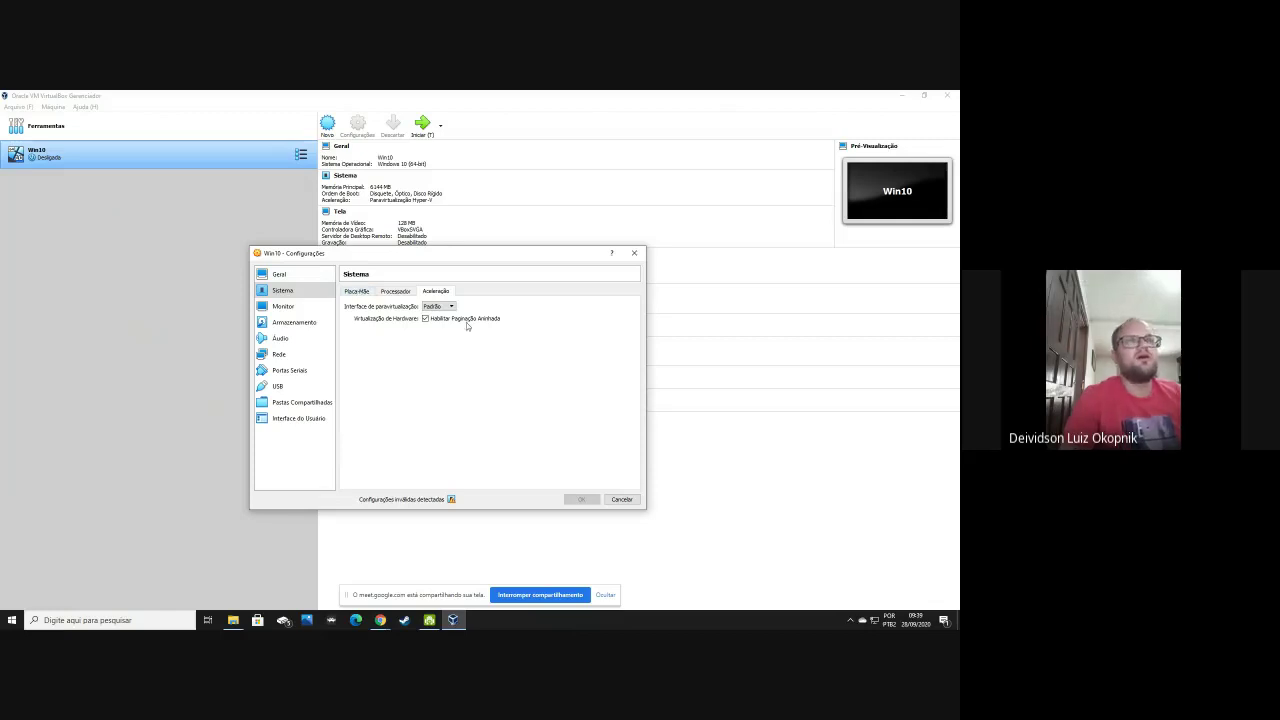
{"action": "left_click", "coordinate": [364, 294]}
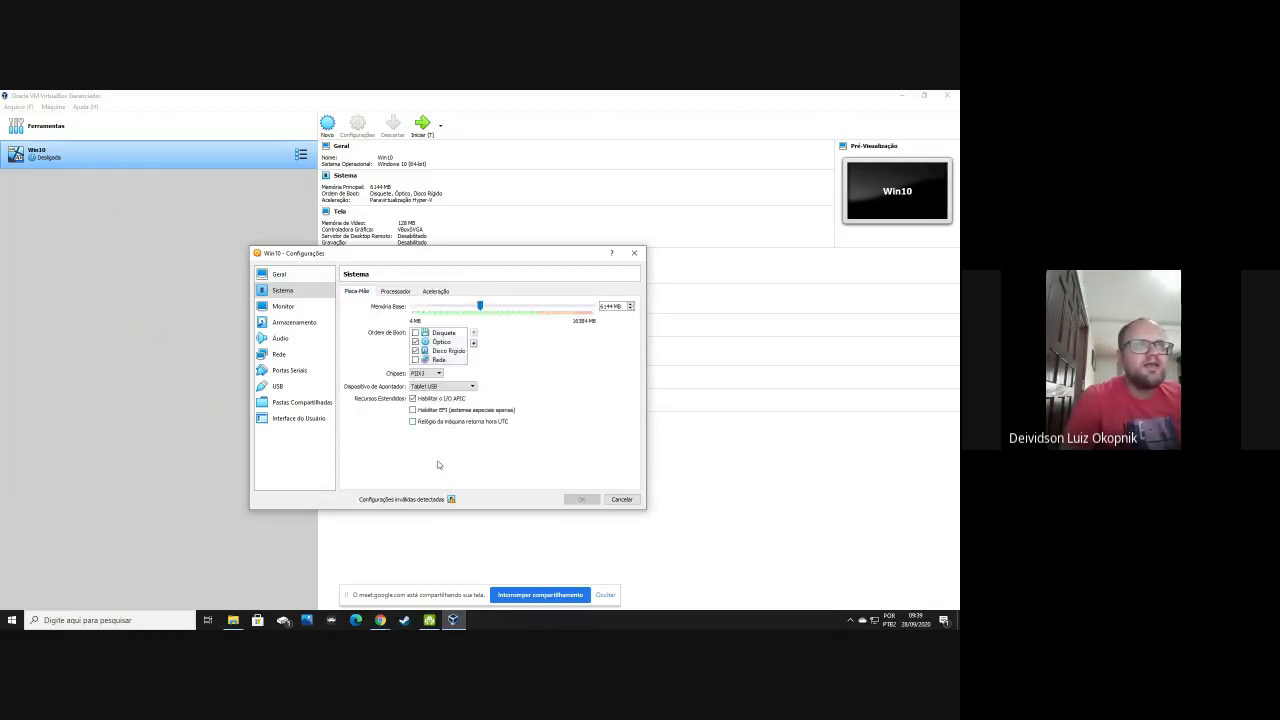
{"action": "mouse_move", "coordinate": [451, 501]}
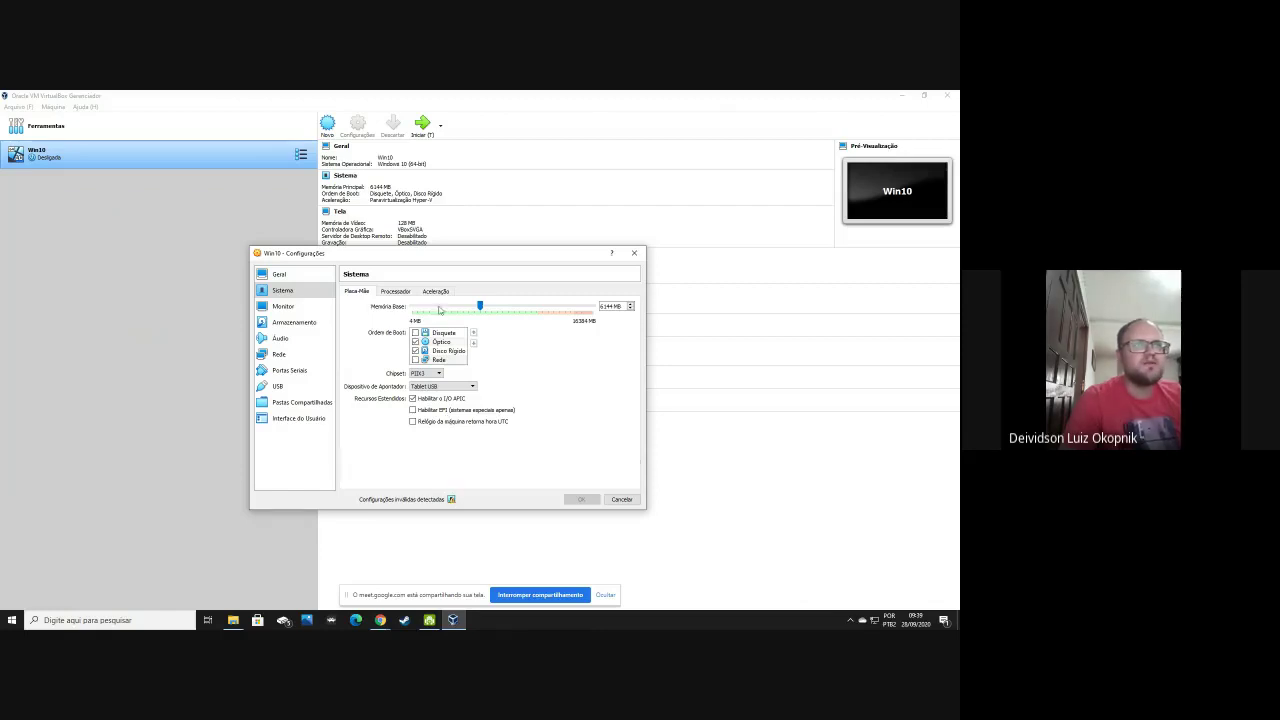
{"action": "left_click", "coordinate": [437, 291]}
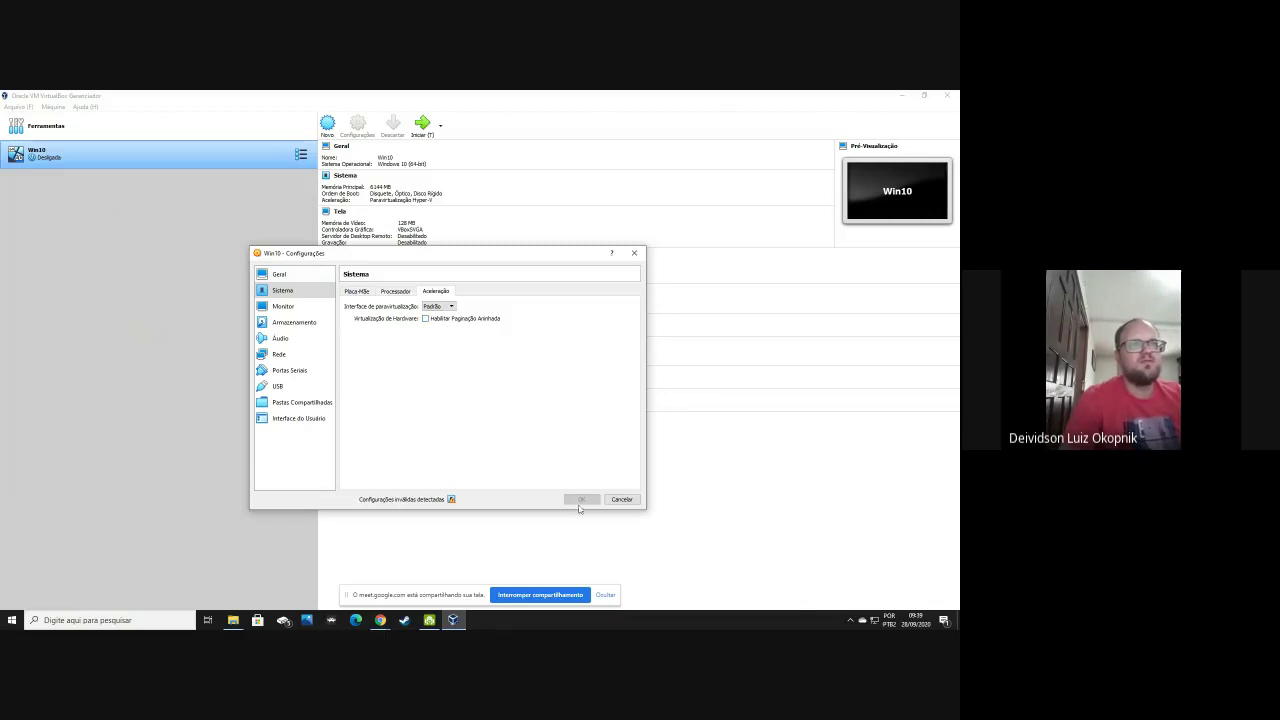
- Set the paravirtualization interface to Nenhum and recheck the System pages and the invalid settings notice
{"action": "left_click", "coordinate": [288, 306]}
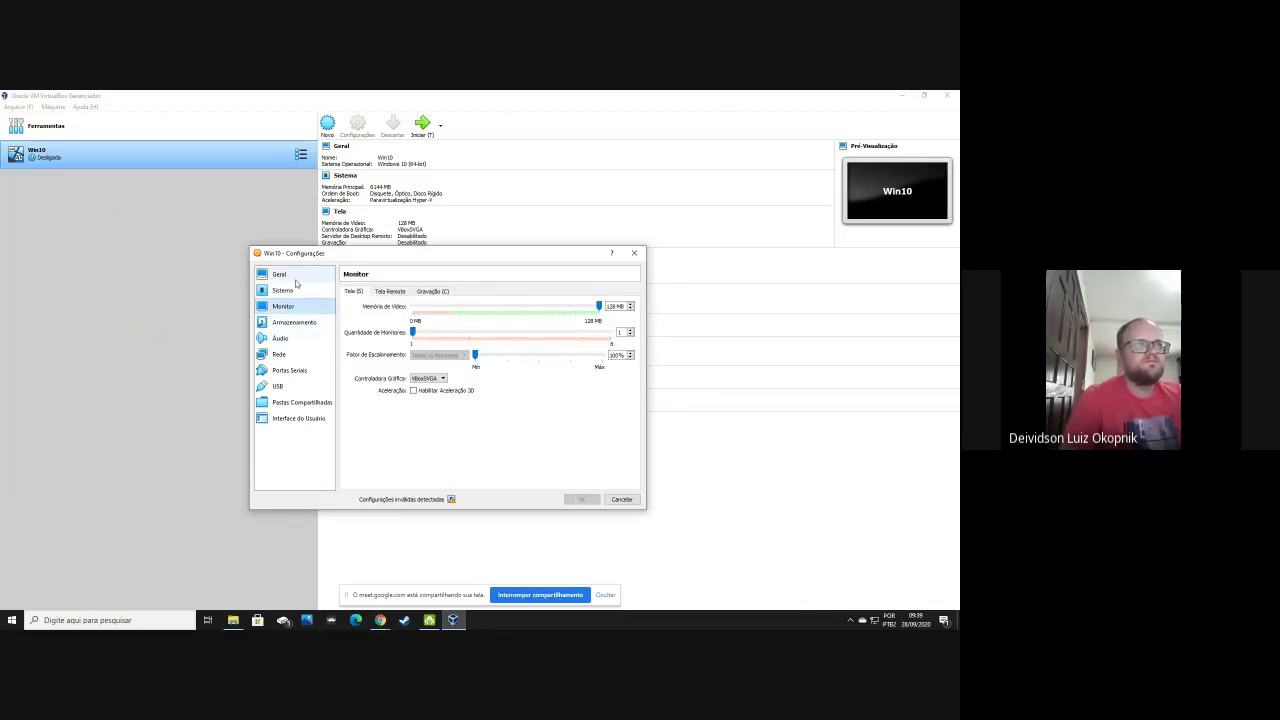
{"action": "left_click", "coordinate": [285, 275]}
{"action": "key", "text": "Down"}
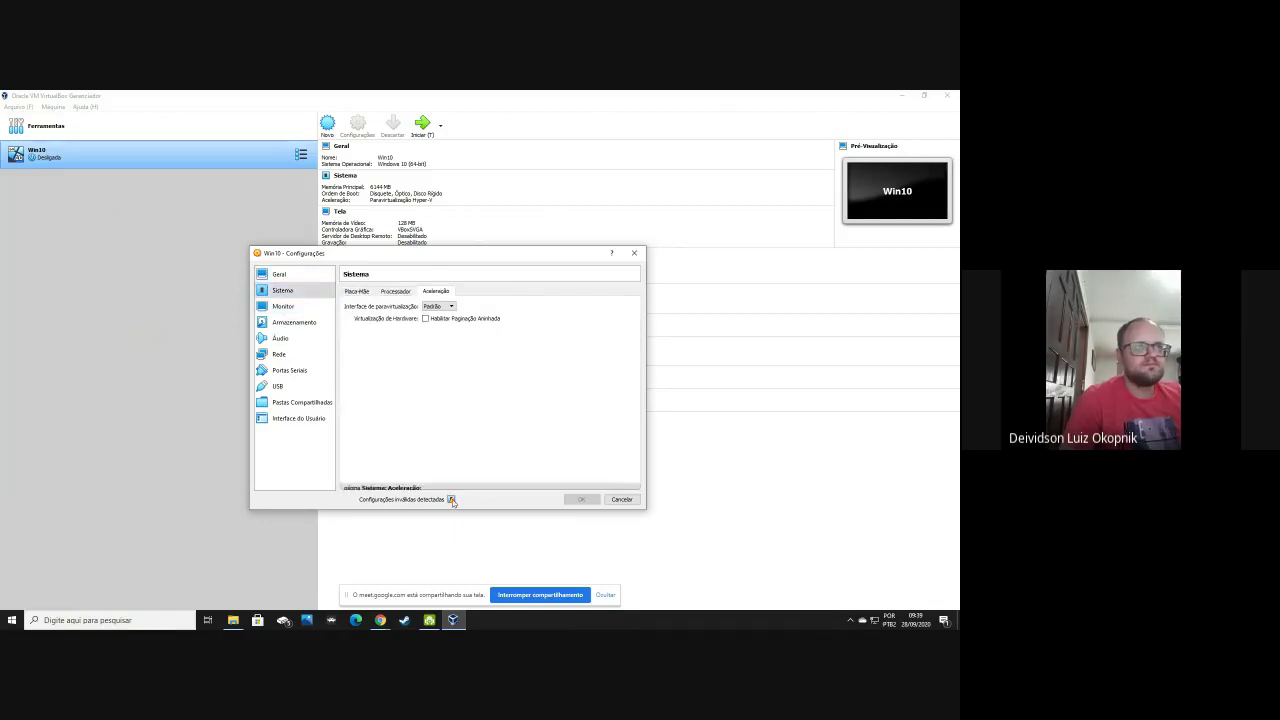
{"action": "left_click", "coordinate": [443, 307]}
{"action": "left_click", "coordinate": [445, 318]}
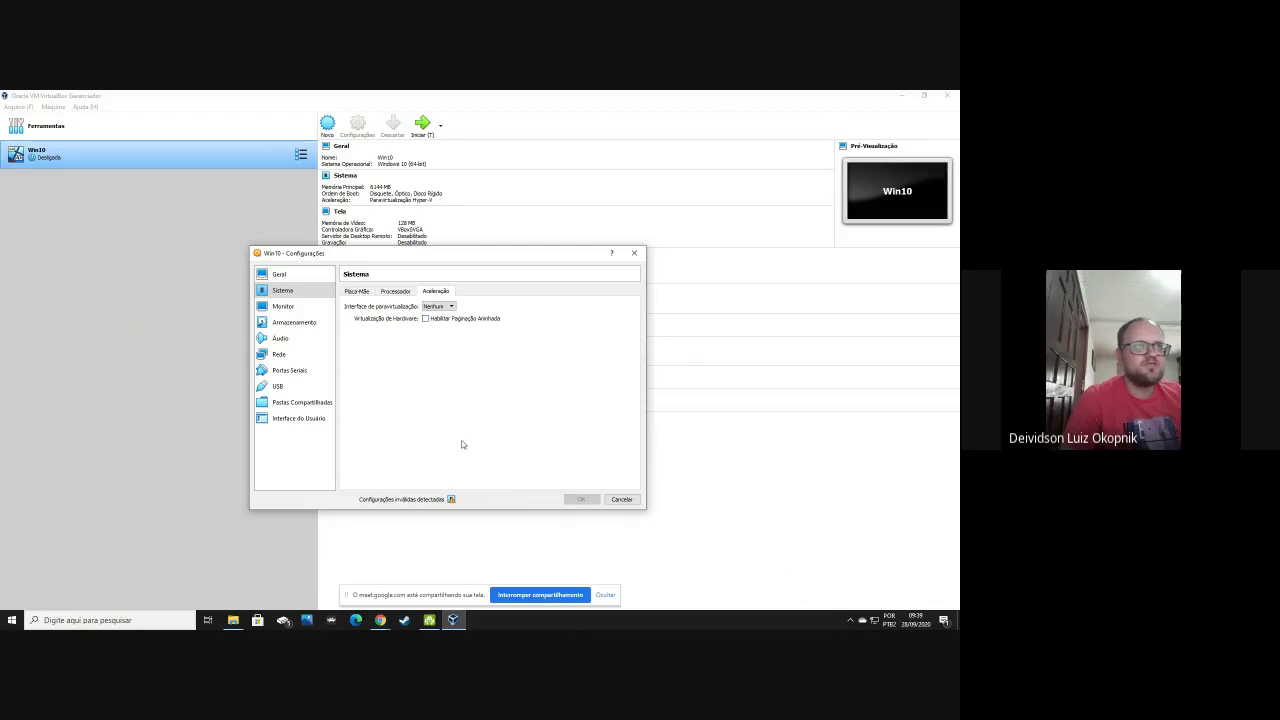
{"action": "left_click", "coordinate": [396, 291]}
{"action": "left_click", "coordinate": [358, 291]}
{"action": "left_click", "coordinate": [436, 291]}
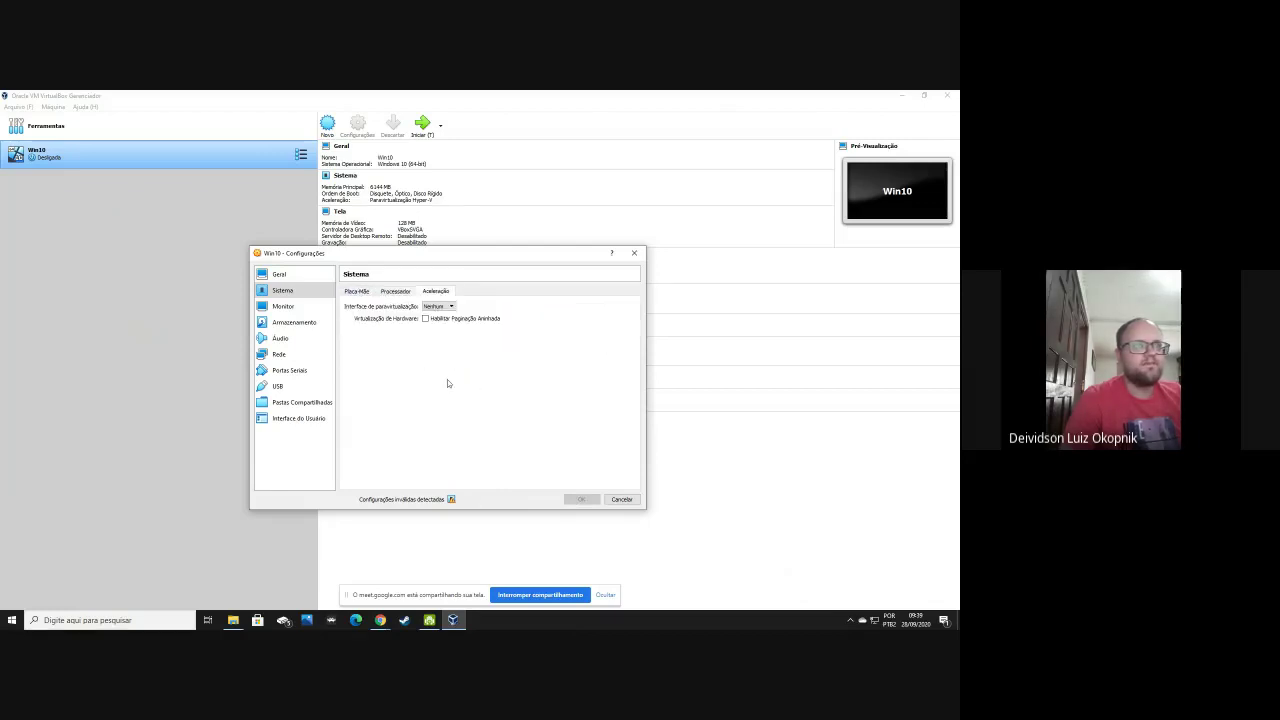
{"action": "mouse_move", "coordinate": [452, 500]}
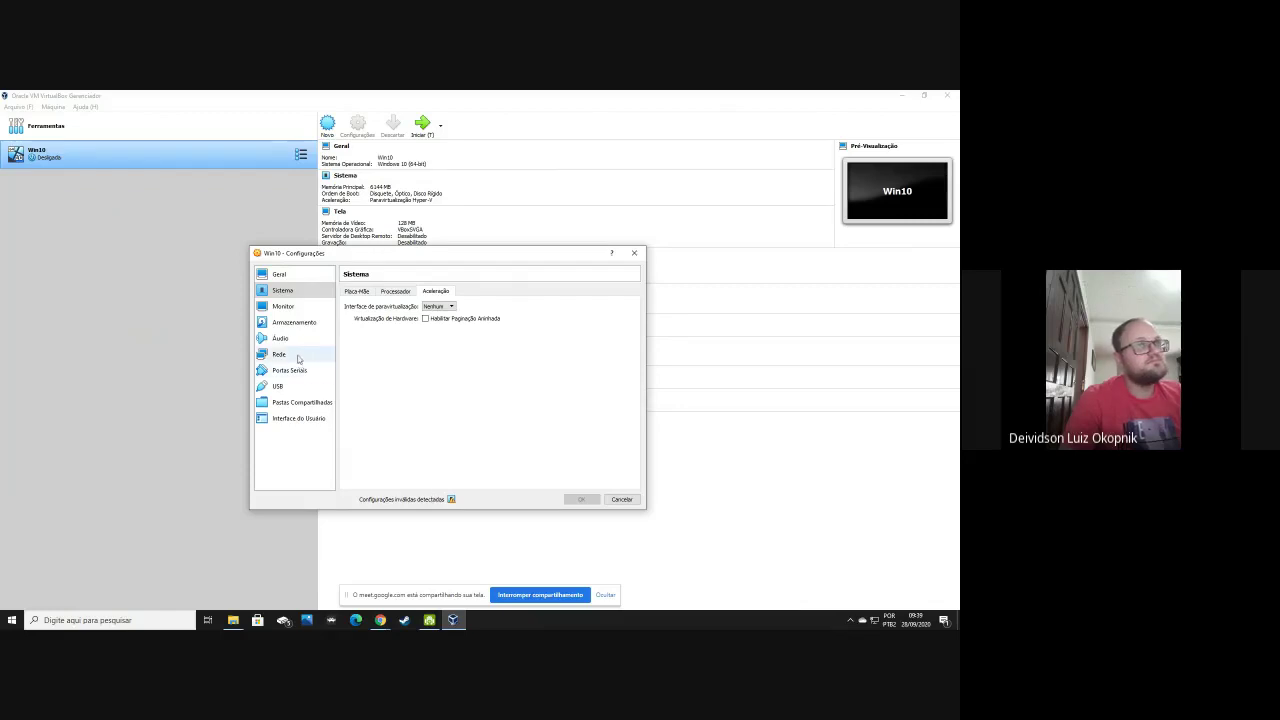
- Try the legacy and minimal paravirtualization interfaces, and set the interface back to Padrão
{"action": "left_click", "coordinate": [437, 307]}
{"action": "left_click", "coordinate": [446, 327]}
{"action": "left_click", "coordinate": [443, 309]}
{"action": "left_click", "coordinate": [447, 333]}
{"action": "left_click", "coordinate": [444, 308]}
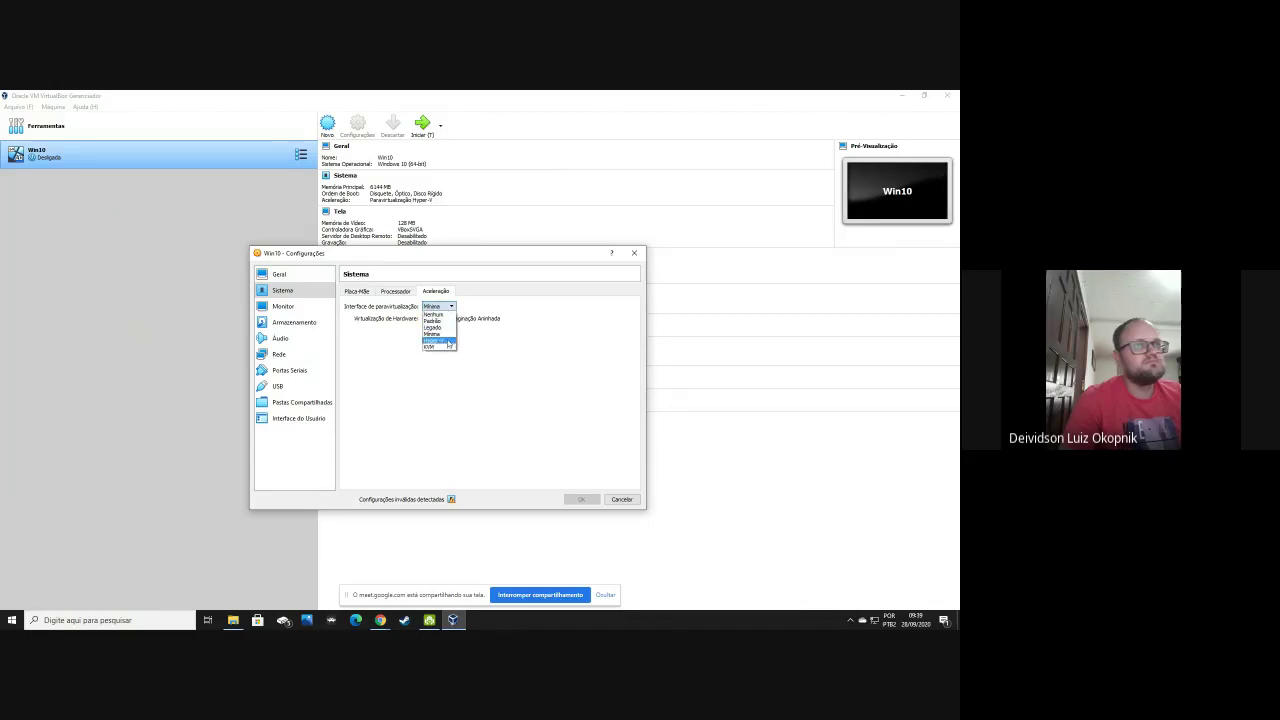
{"action": "left_click", "coordinate": [450, 322]}
- Enable 3D acceleration for the virtual machine's screen in the Monitor settings
{"action": "left_click", "coordinate": [300, 306]}
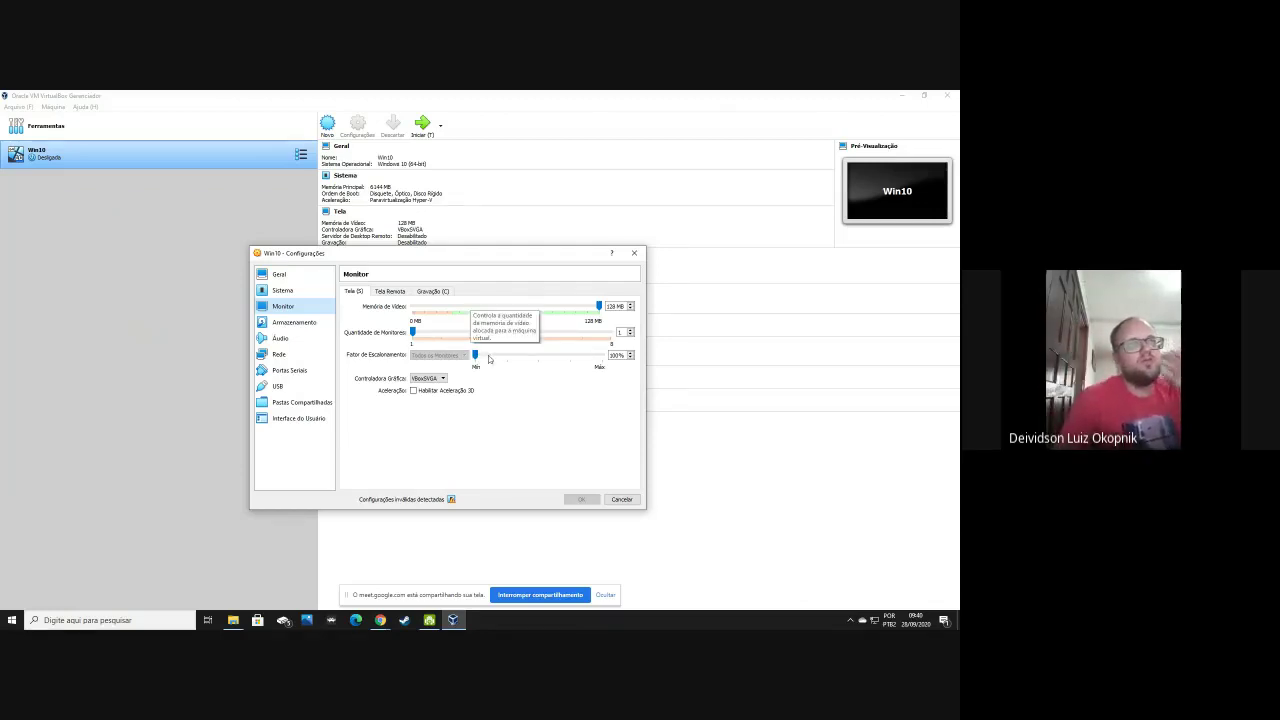
{"action": "left_click", "coordinate": [467, 393]}
{"action": "left_click", "coordinate": [467, 394]}
{"action": "left_click", "coordinate": [468, 393]}
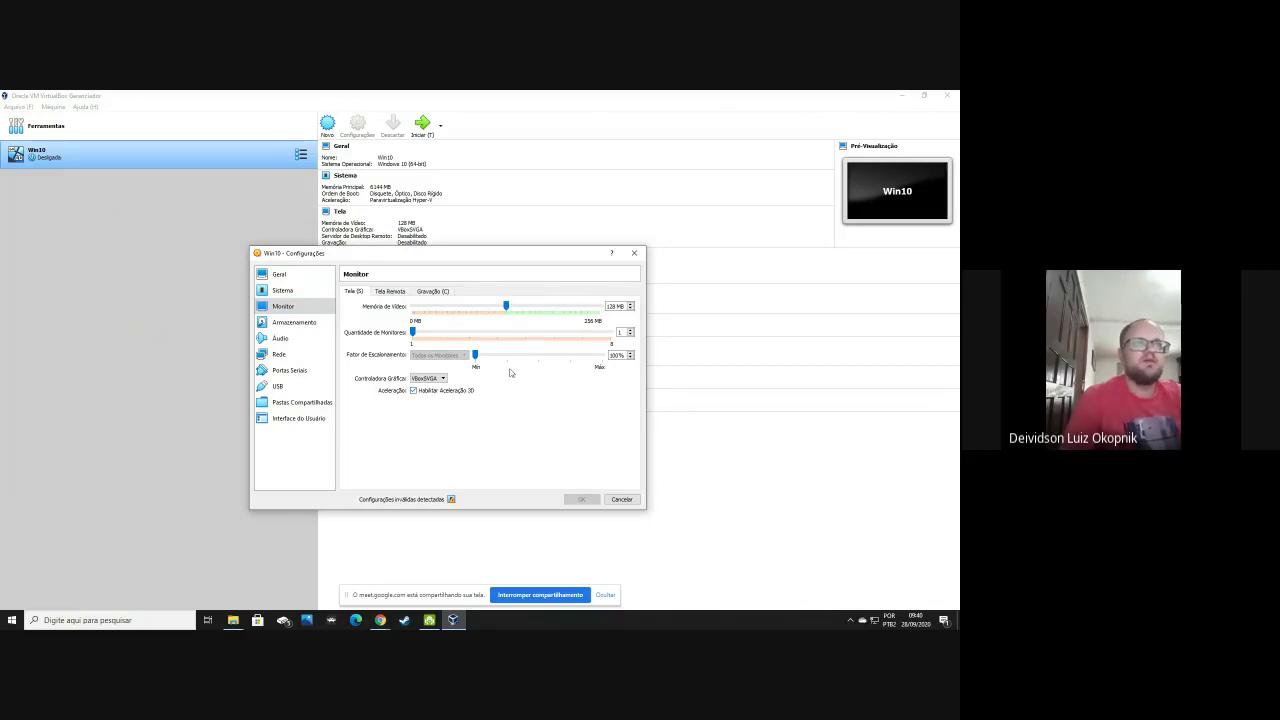
- Set the virtual machine's video memory to 256 MB and check the remote display and recording options
{"action": "left_click_drag", "start_coordinate": [507, 307], "coordinate": [607, 320]}
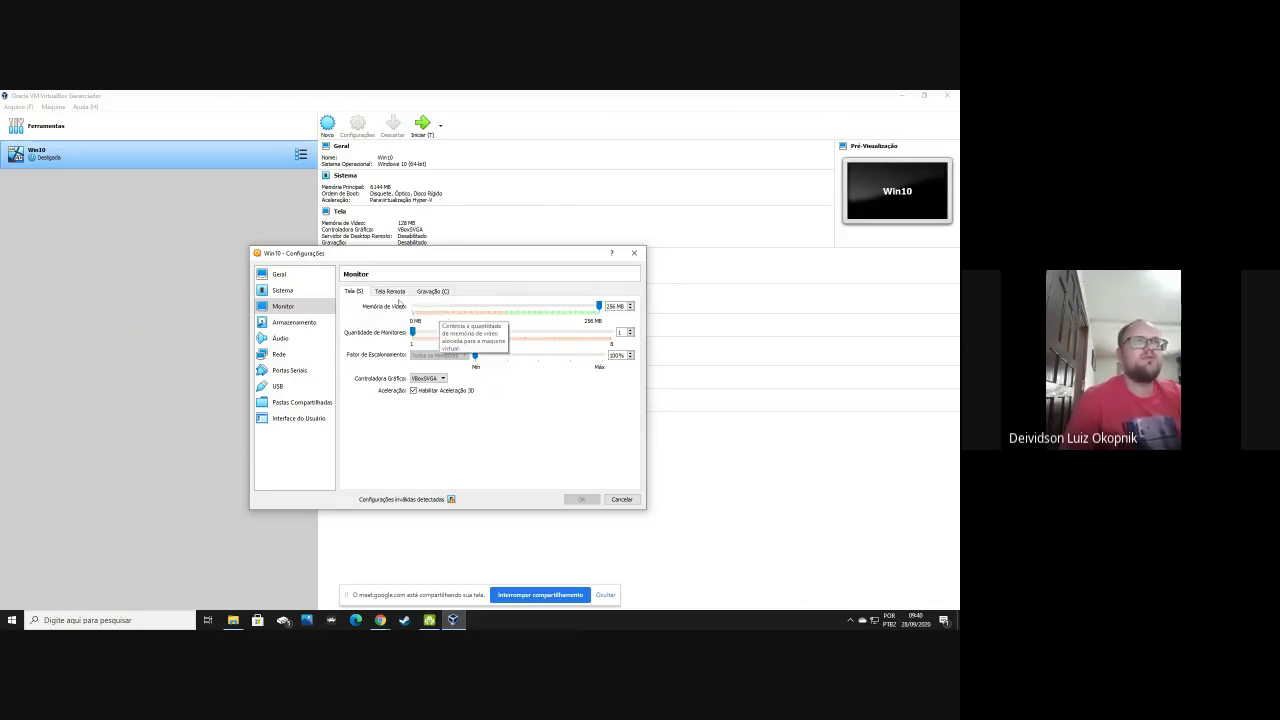
{"action": "left_click", "coordinate": [391, 291]}
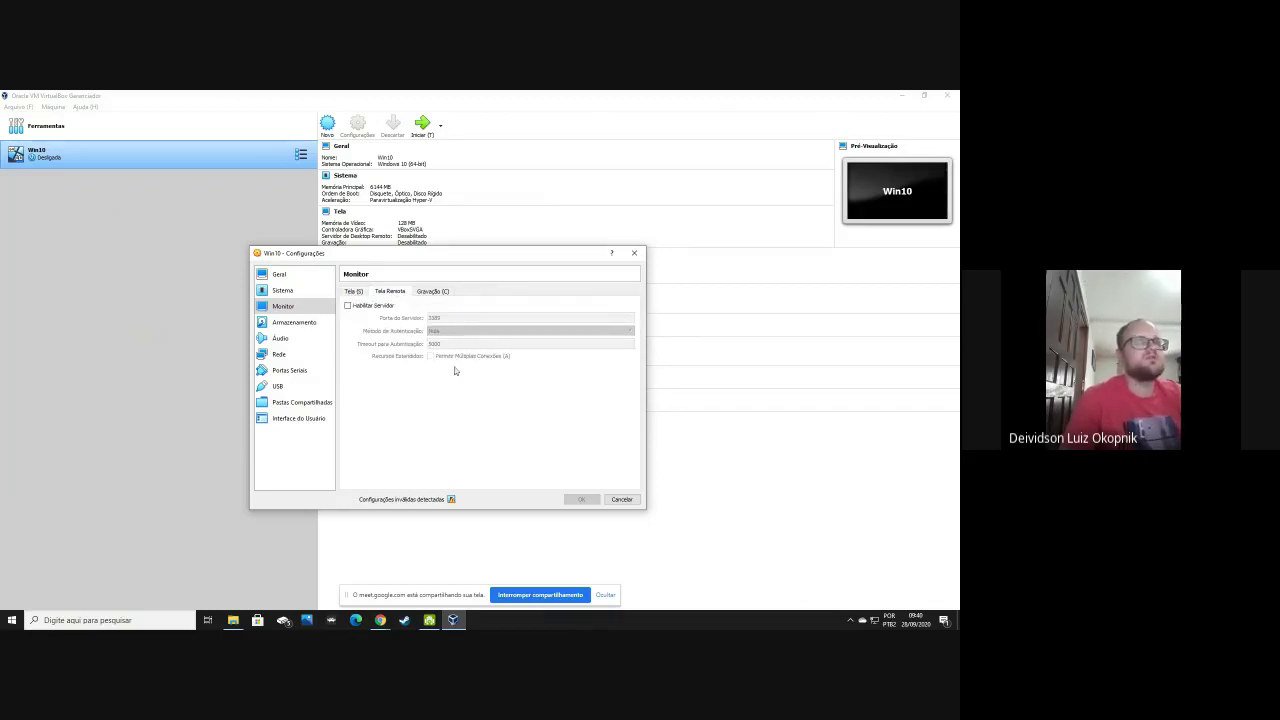
{"action": "left_click", "coordinate": [440, 291]}
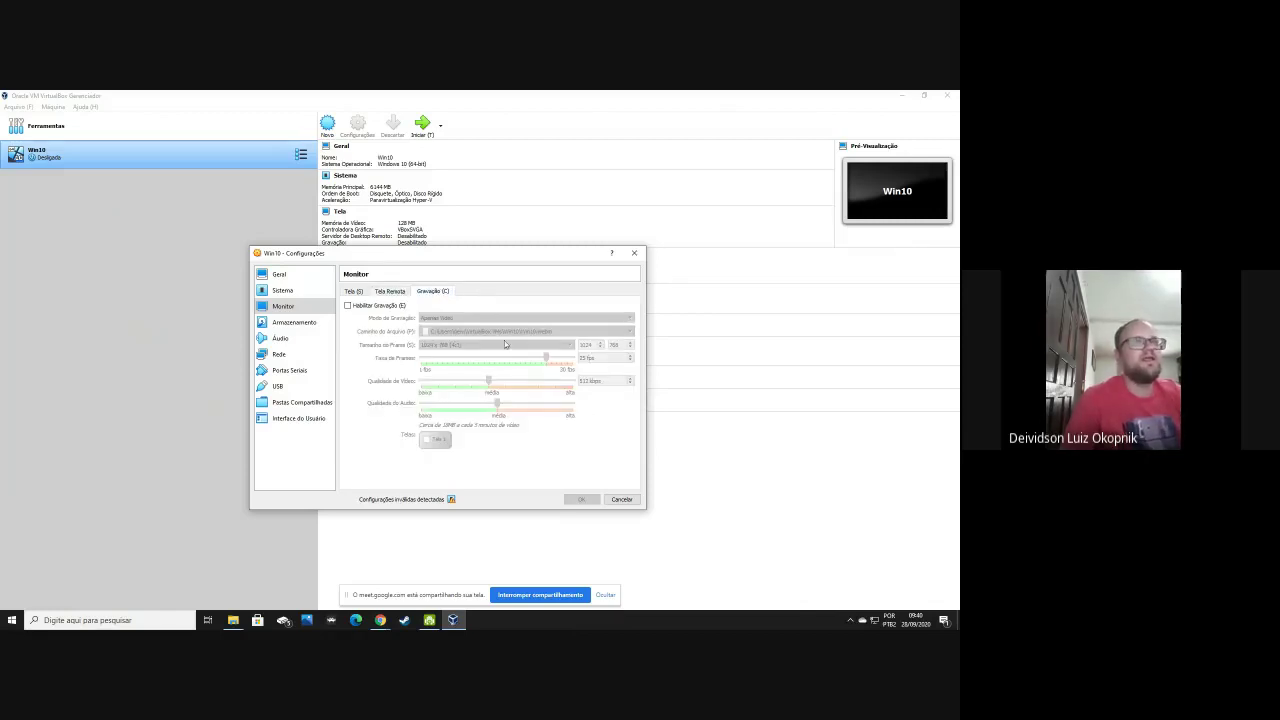
{"action": "left_click", "coordinate": [359, 291]}
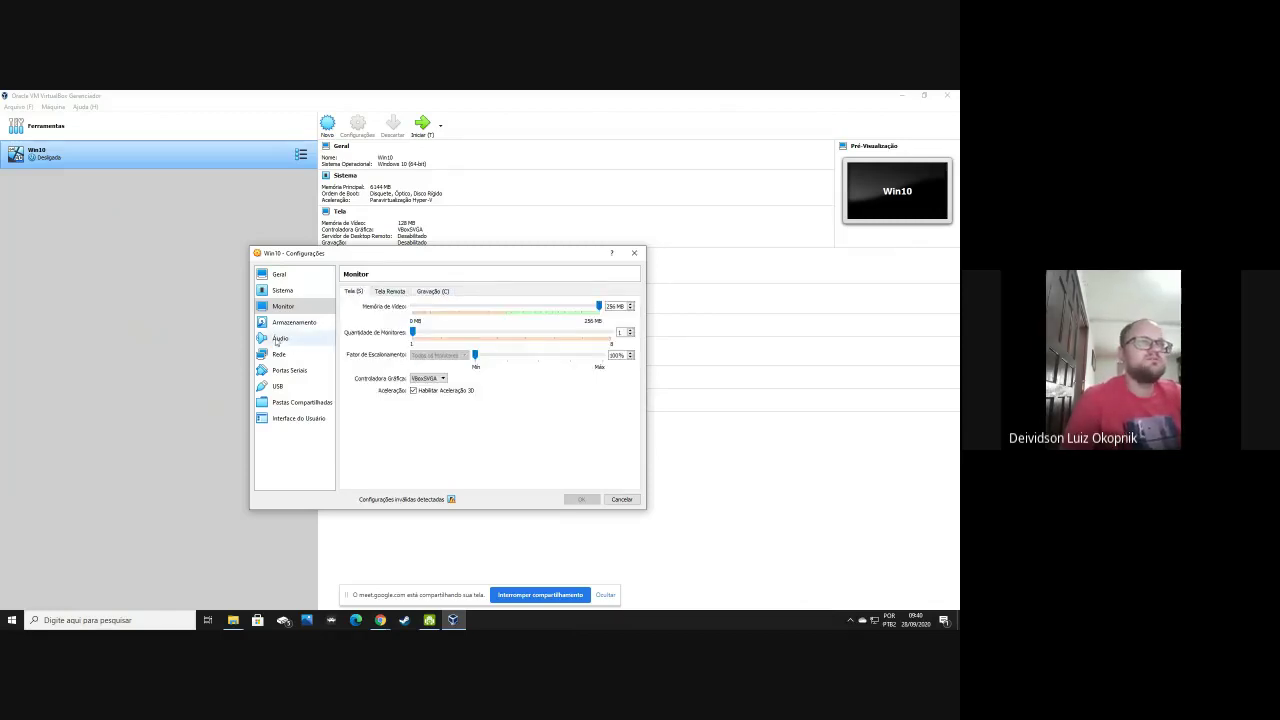
- Load W10X64.OFF19.PTB.NOV2019.iso from the torrents\complete\Windows 10 Pro folder on drive D into the empty SATA optical drive
{"action": "left_click", "coordinate": [300, 323]}
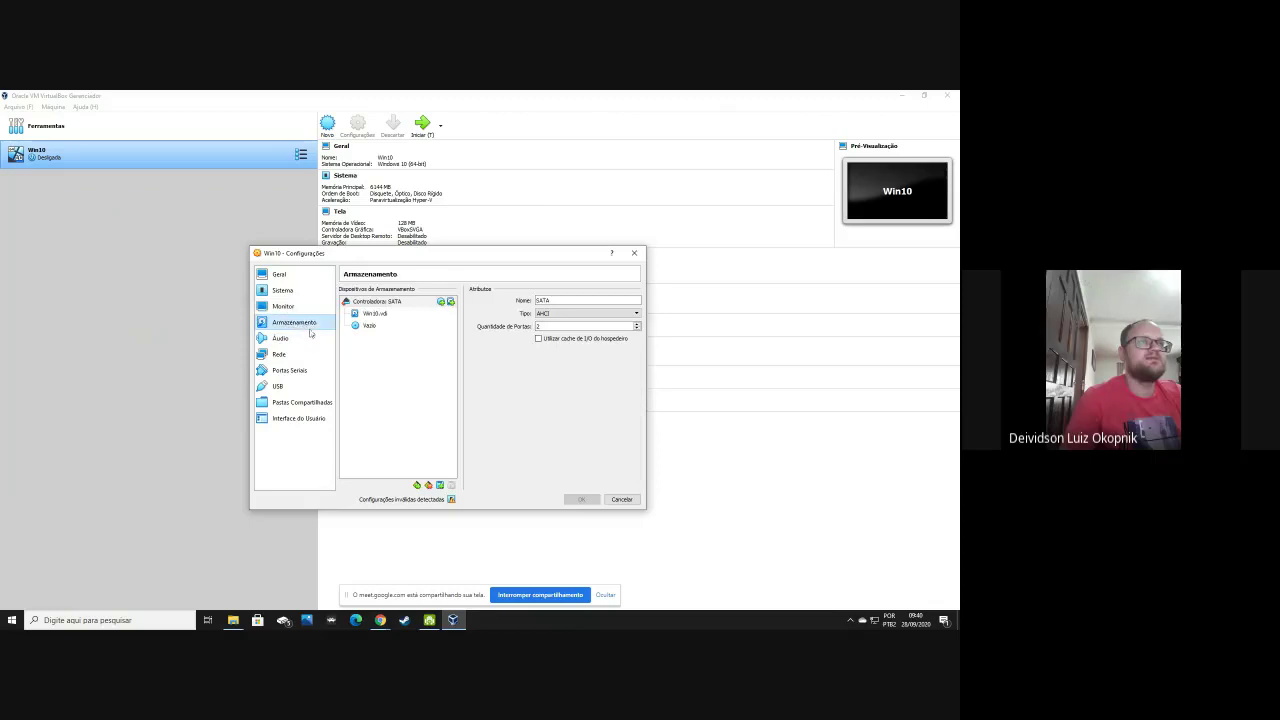
{"action": "left_click", "coordinate": [370, 326]}
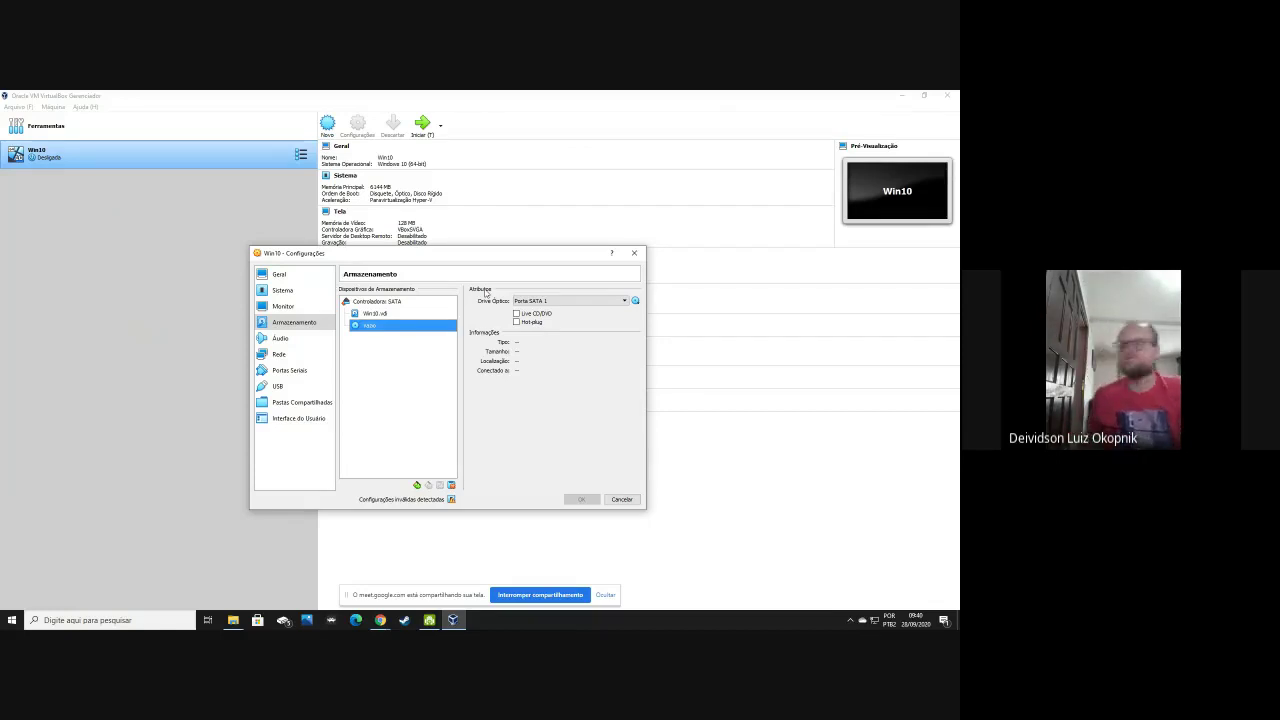
{"action": "left_click", "coordinate": [635, 300]}
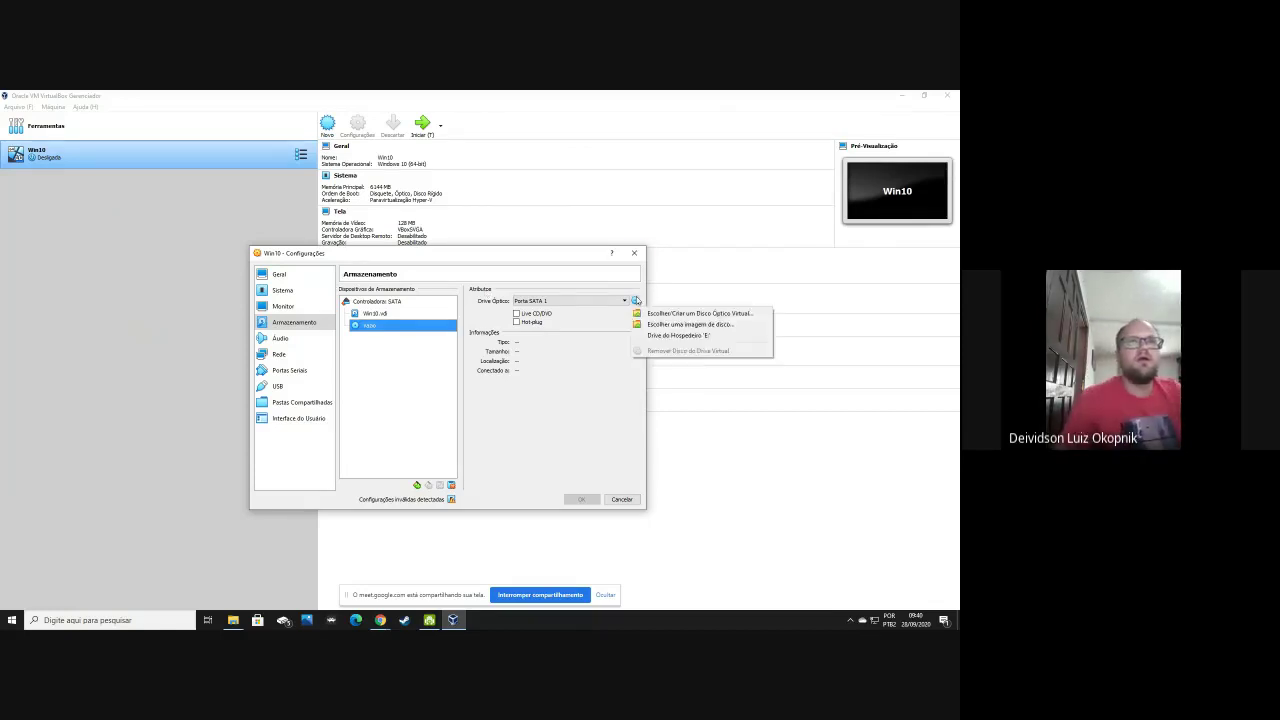
{"action": "left_click", "coordinate": [681, 329]}
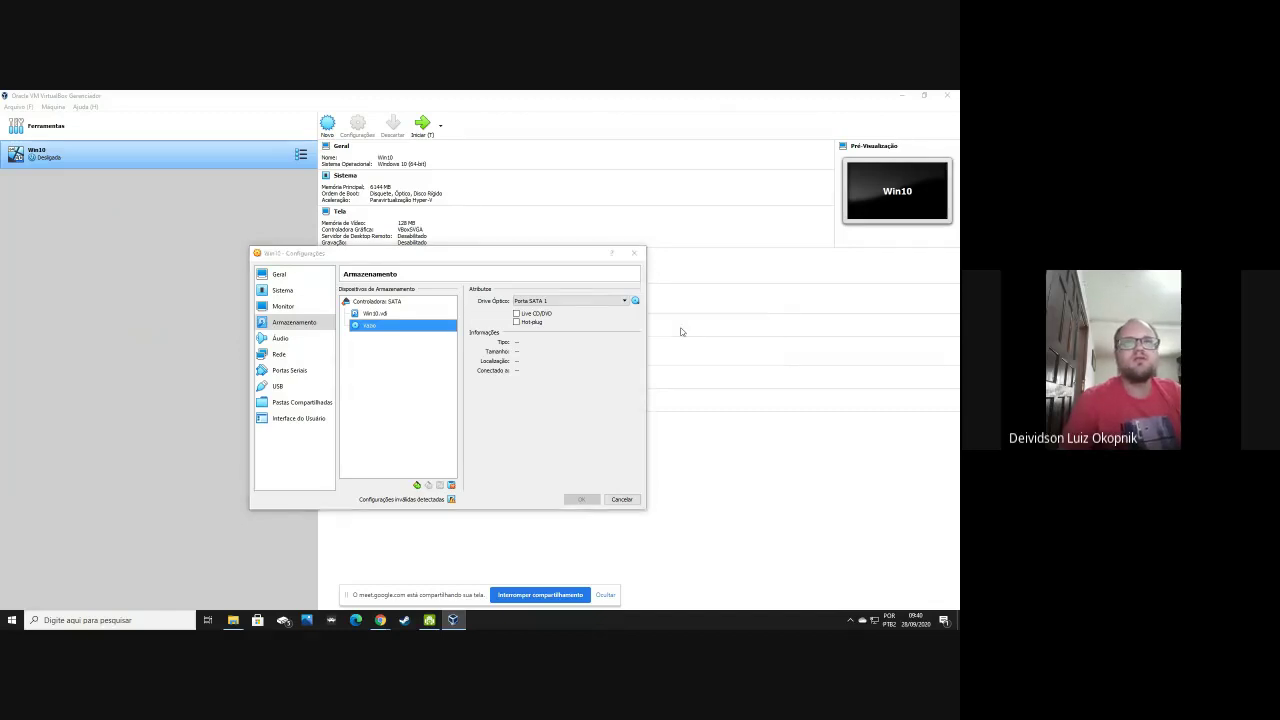
{"action": "scroll", "coordinate": [296, 440], "scroll_direction": "down", "scroll_amount": 3}
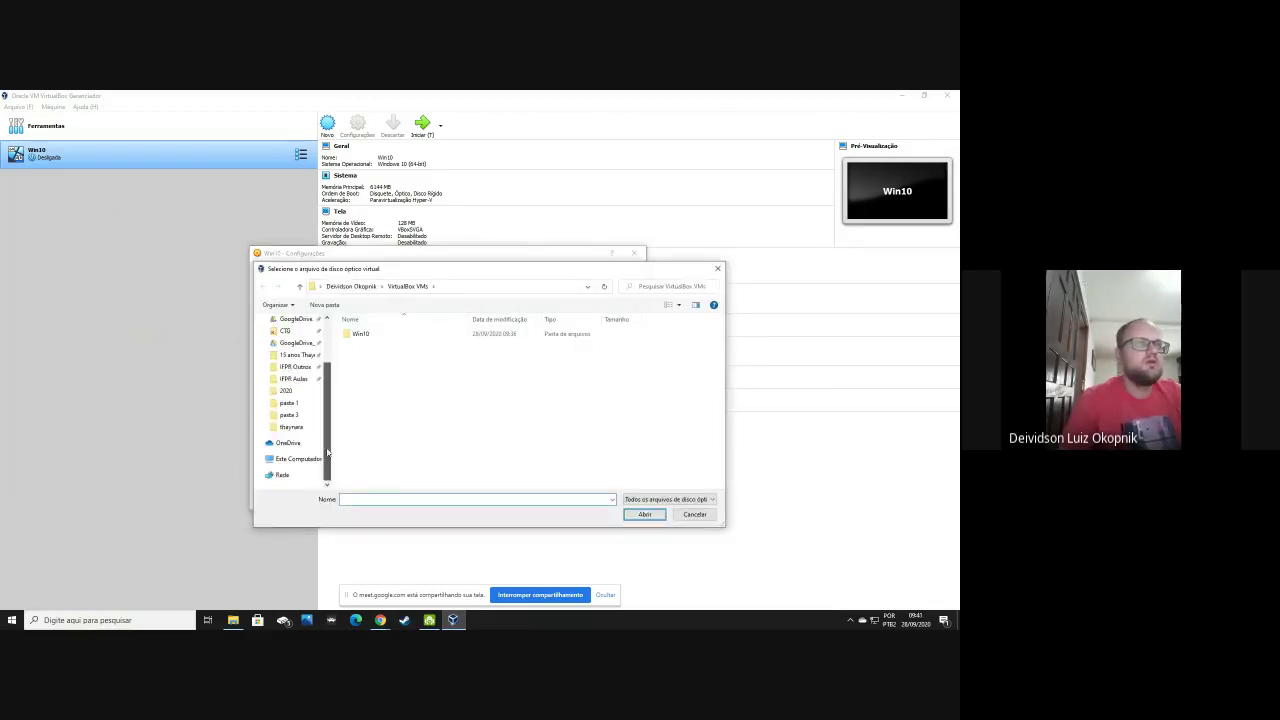
{"action": "left_click", "coordinate": [296, 459]}
{"action": "scroll", "coordinate": [421, 427], "scroll_direction": "down", "scroll_amount": 2}
{"action": "double_click", "coordinate": [545, 378]}
{"action": "double_click", "coordinate": [352, 366]}
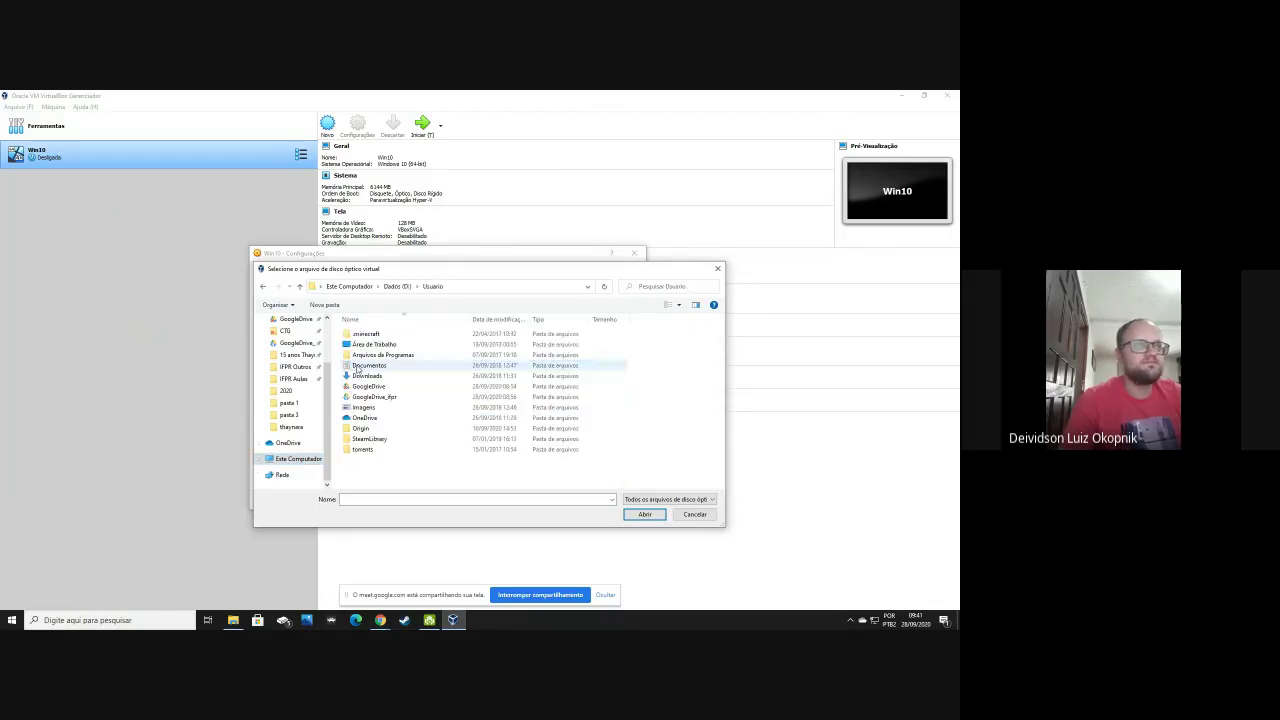
{"action": "double_click", "coordinate": [364, 450]}
{"action": "double_click", "coordinate": [365, 334]}
{"action": "double_click", "coordinate": [373, 377]}
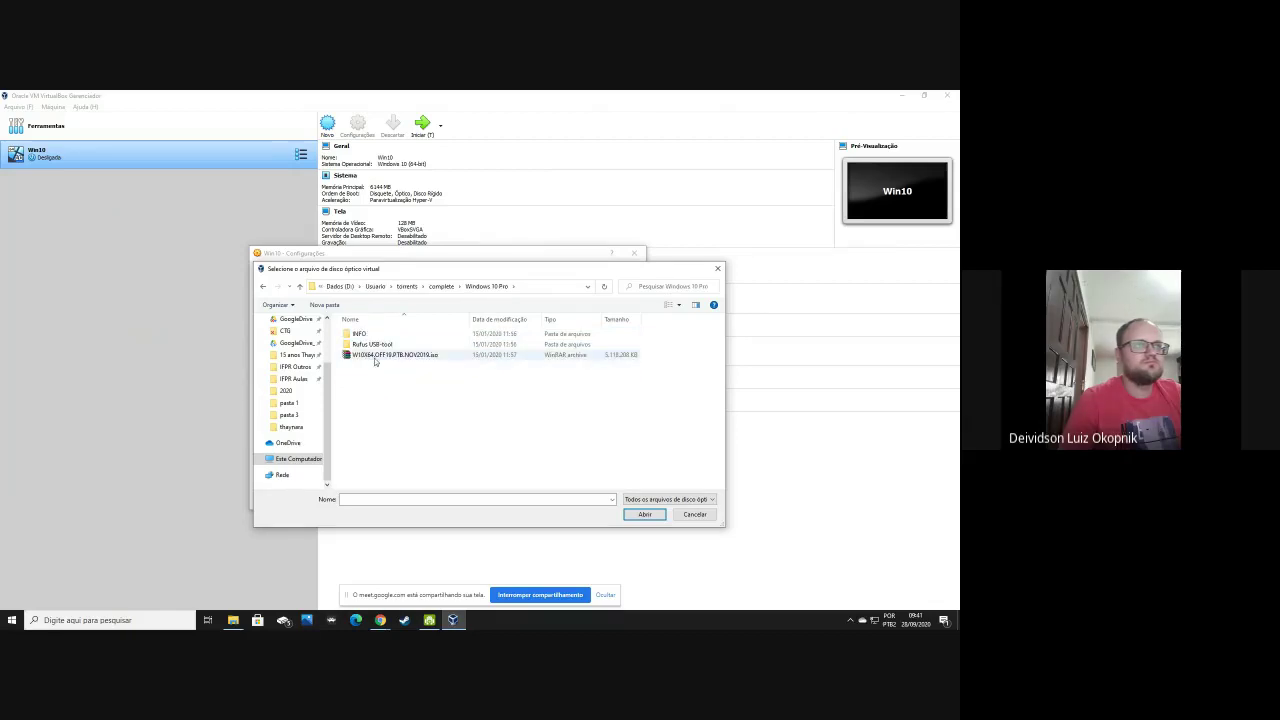
{"action": "double_click", "coordinate": [376, 357]}
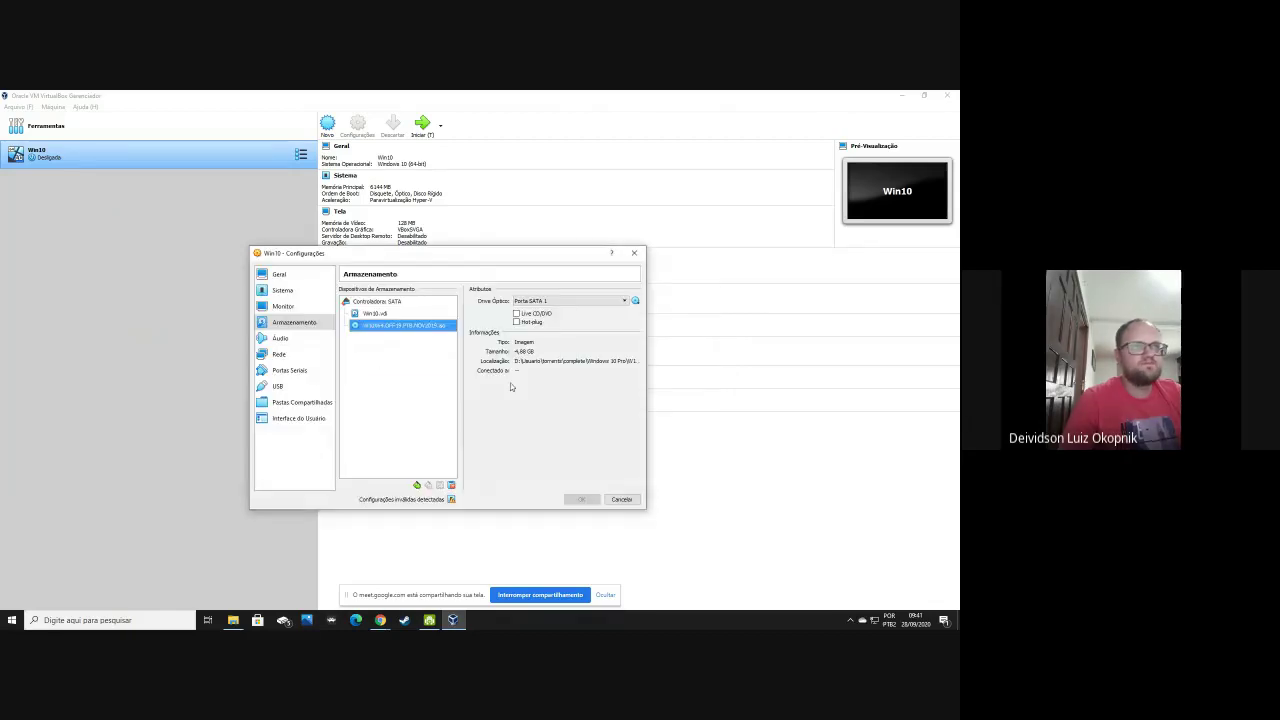
- Review the audio settings and the options of all four network adapters
{"action": "left_click", "coordinate": [281, 338]}
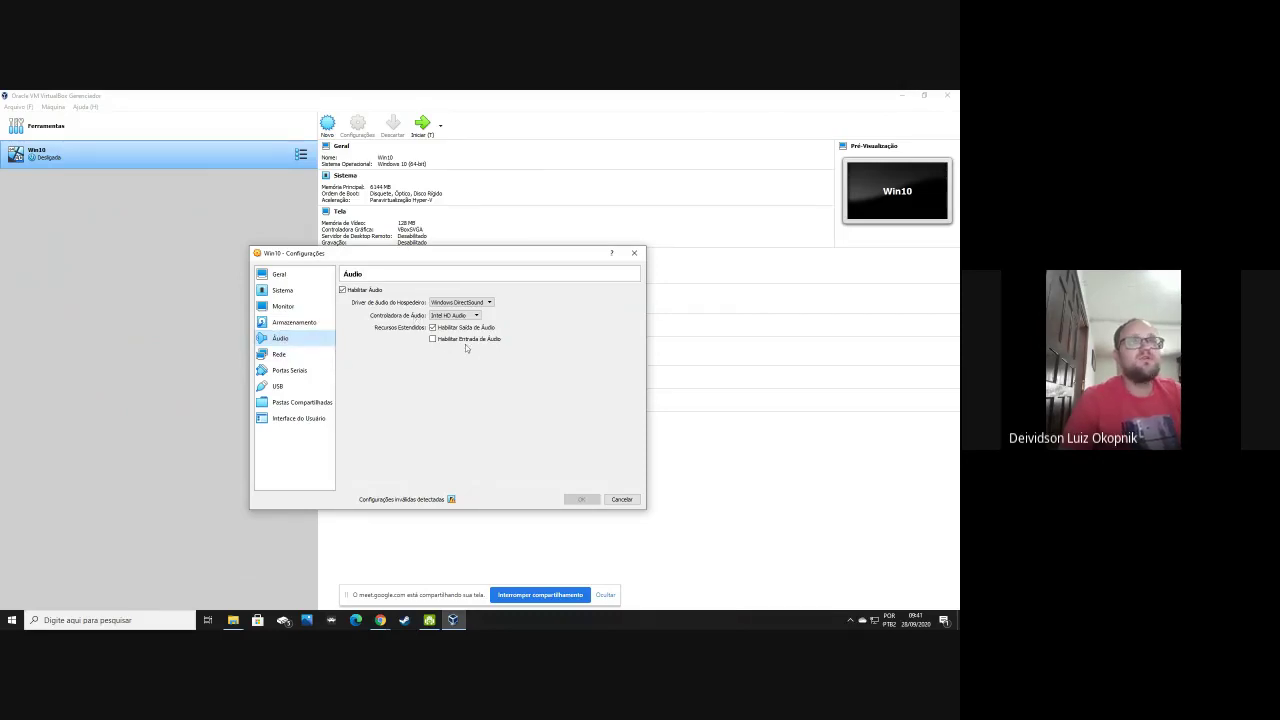
{"action": "left_click", "coordinate": [280, 354]}
{"action": "left_click", "coordinate": [408, 295]}
{"action": "left_click", "coordinate": [446, 295]}
{"action": "left_click", "coordinate": [480, 295]}
{"action": "left_click", "coordinate": [395, 295]}
{"action": "left_click", "coordinate": [358, 295]}
{"action": "left_click", "coordinate": [414, 293]}
{"action": "left_click", "coordinate": [443, 292]}
{"action": "left_click", "coordinate": [485, 292]}
{"action": "left_click", "coordinate": [400, 292]}
{"action": "left_click", "coordinate": [367, 294]}
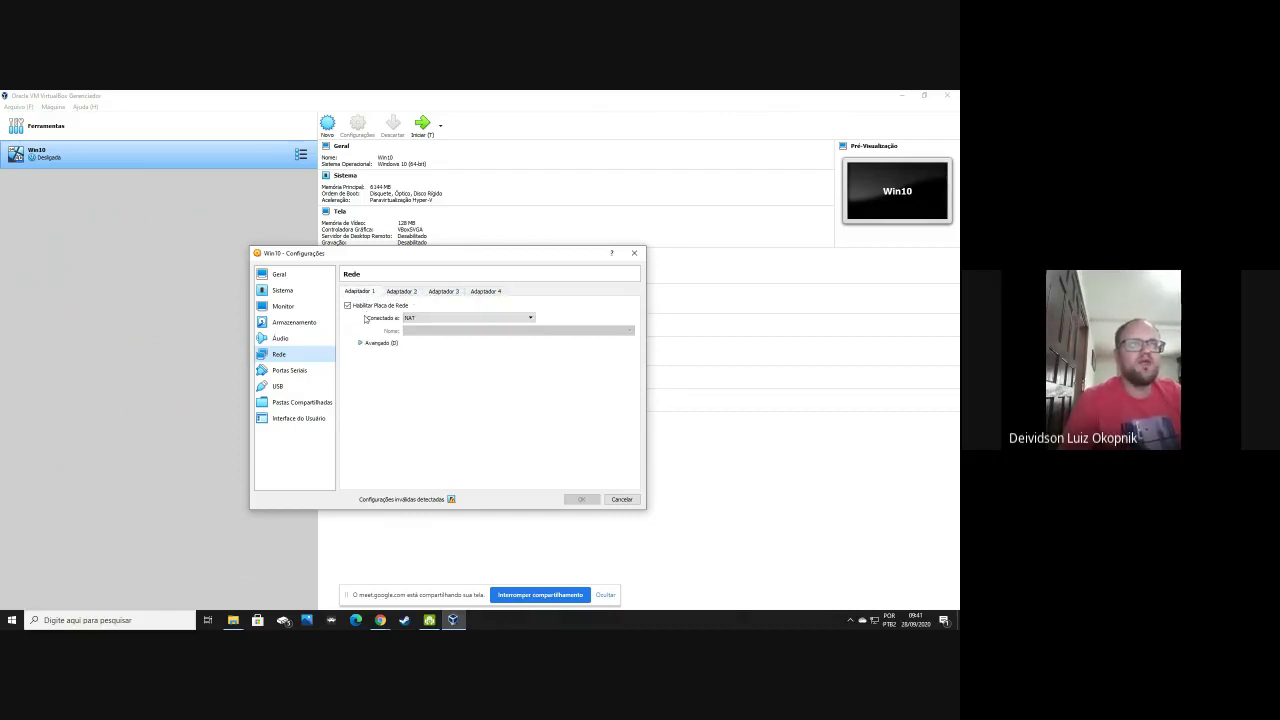
- Try the bridged mode (Placa em modo Bridge) for network adapter 1 and set its connection back to NAT
{"action": "left_click", "coordinate": [440, 318]}
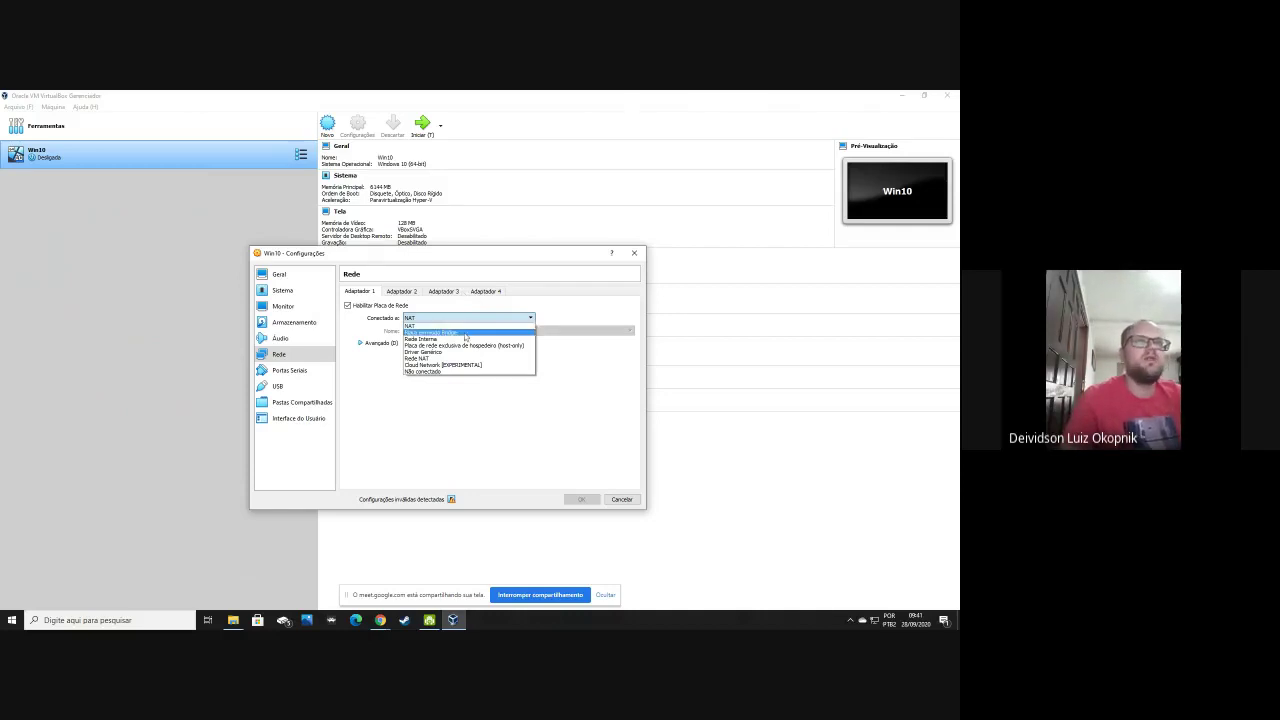
{"action": "left_click", "coordinate": [440, 332]}
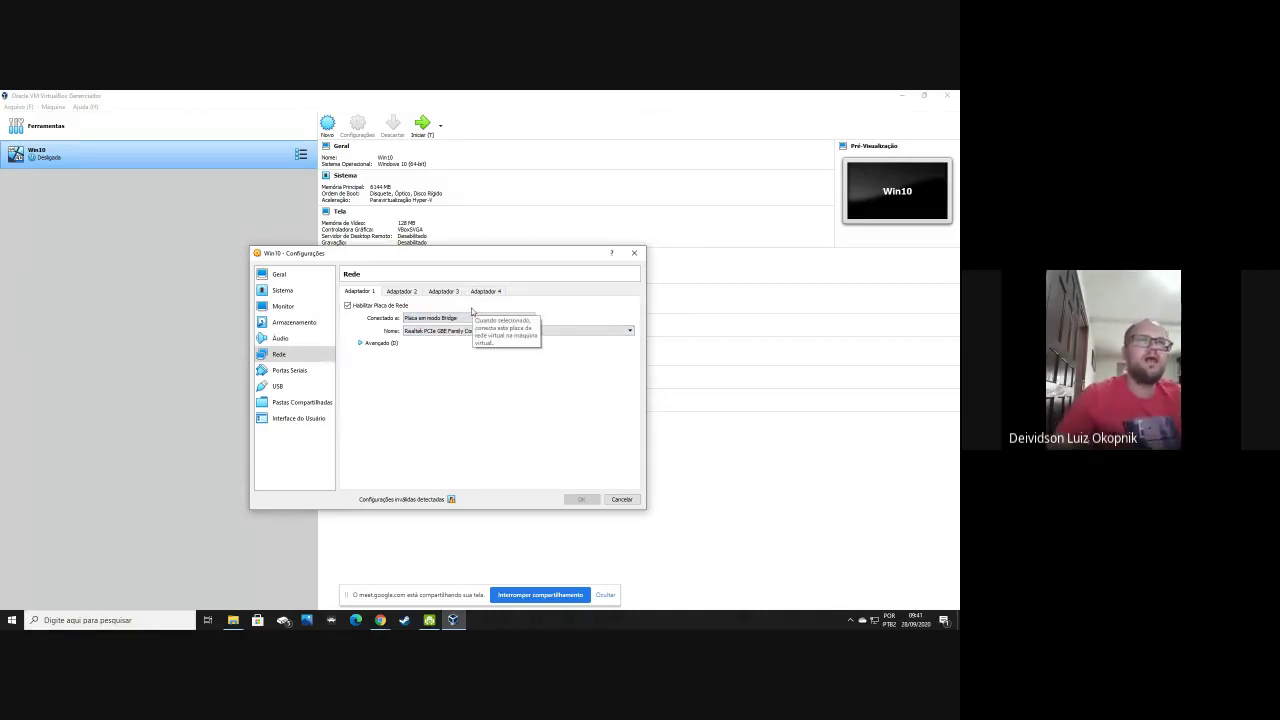
{"action": "left_click", "coordinate": [476, 317]}
{"action": "left_click", "coordinate": [470, 326]}
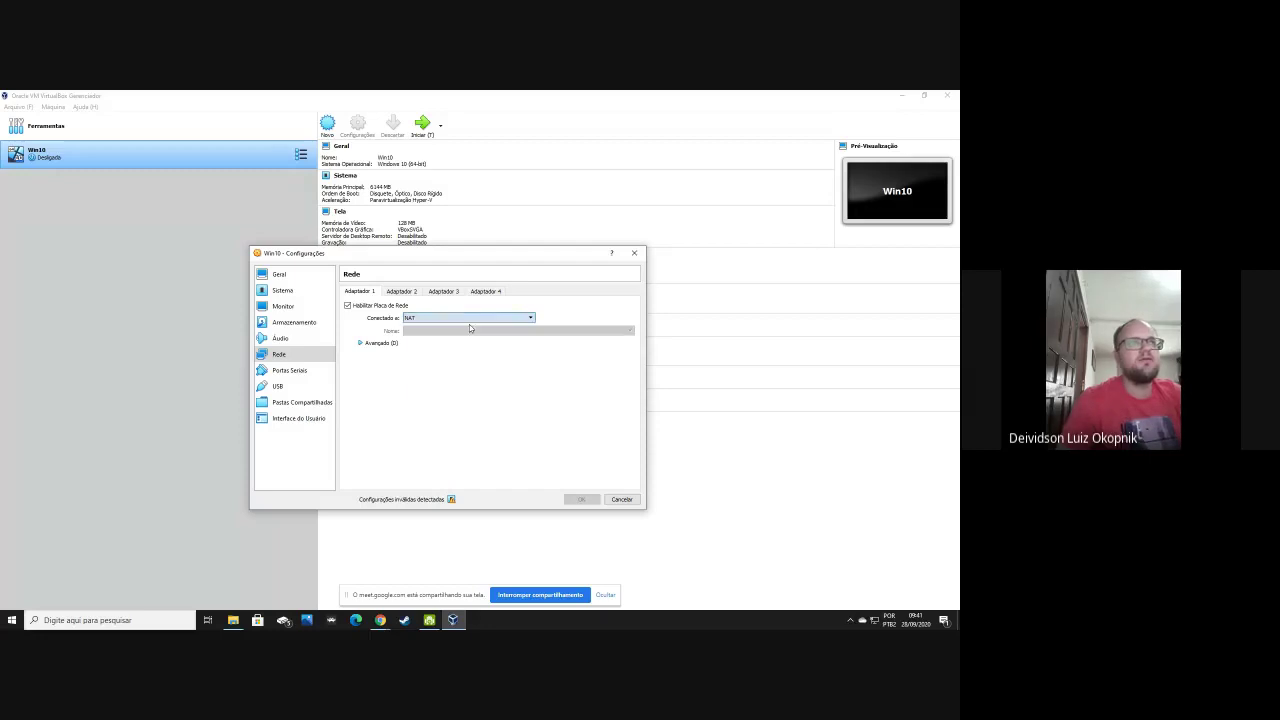
- Review the serial port, USB, shared folder and user interface settings
{"action": "left_click", "coordinate": [302, 372]}
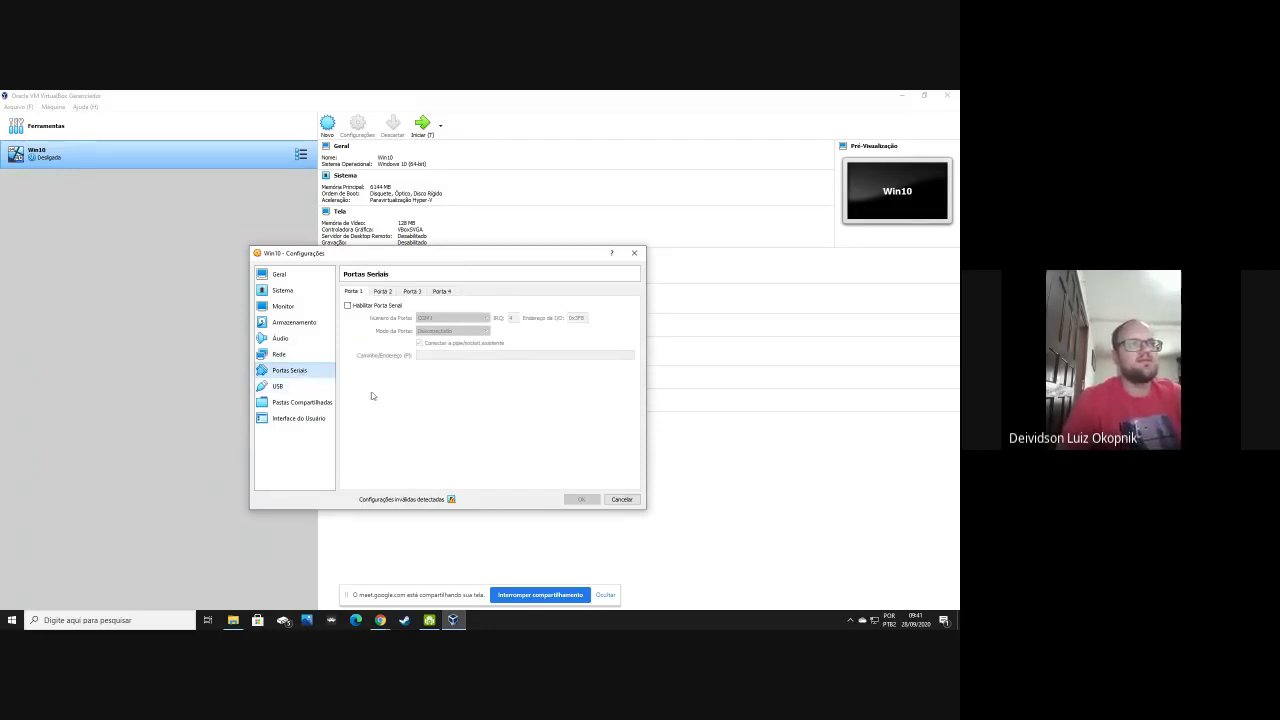
{"action": "left_click", "coordinate": [305, 389]}
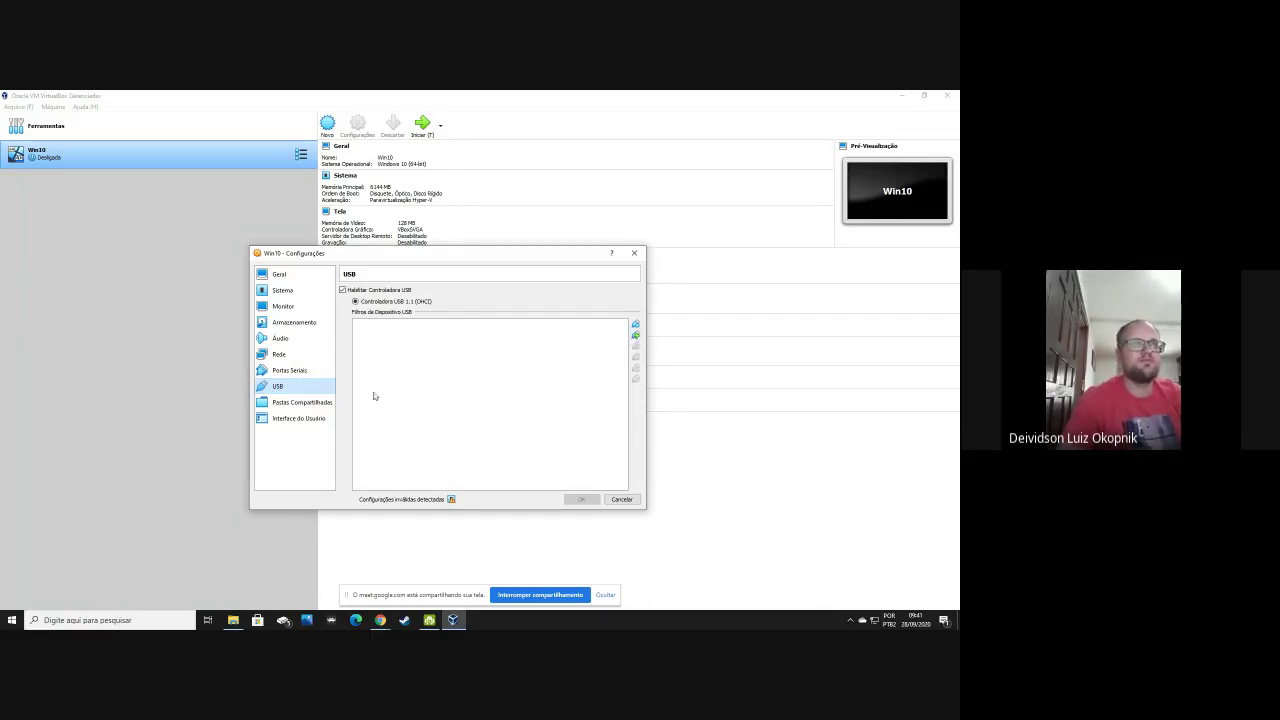
{"action": "left_click", "coordinate": [315, 402]}
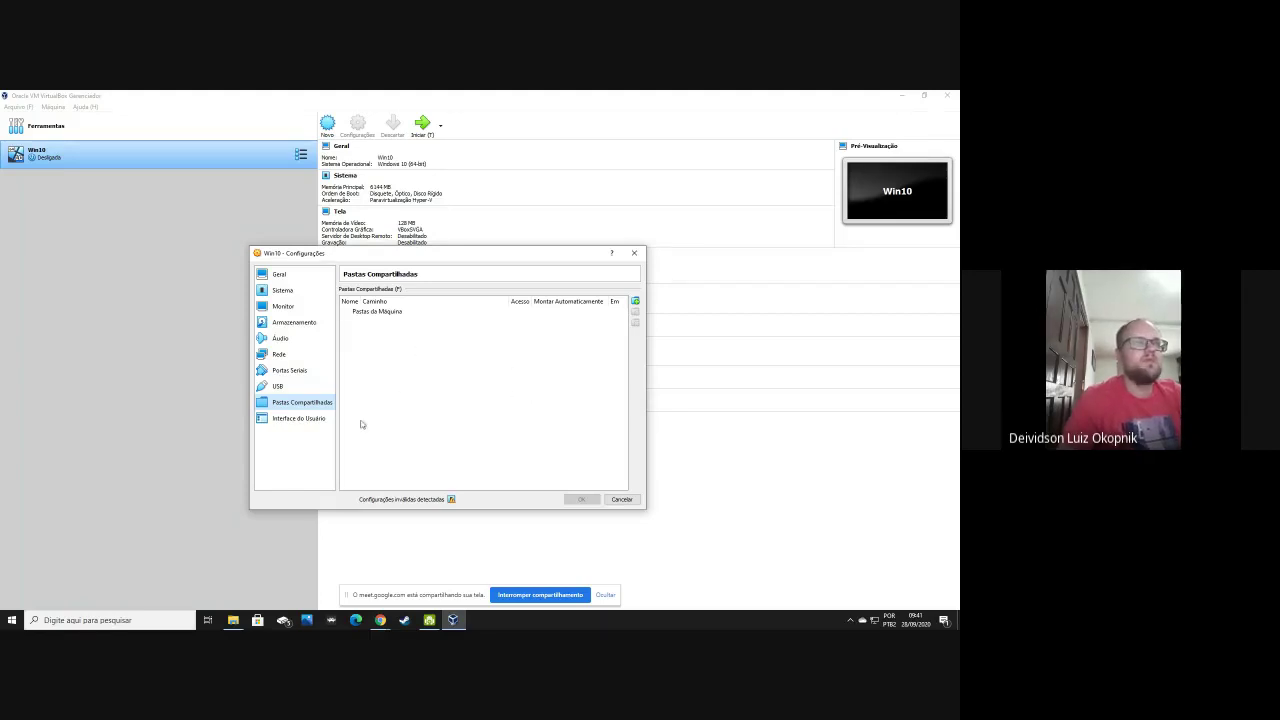
{"action": "left_click", "coordinate": [300, 418]}
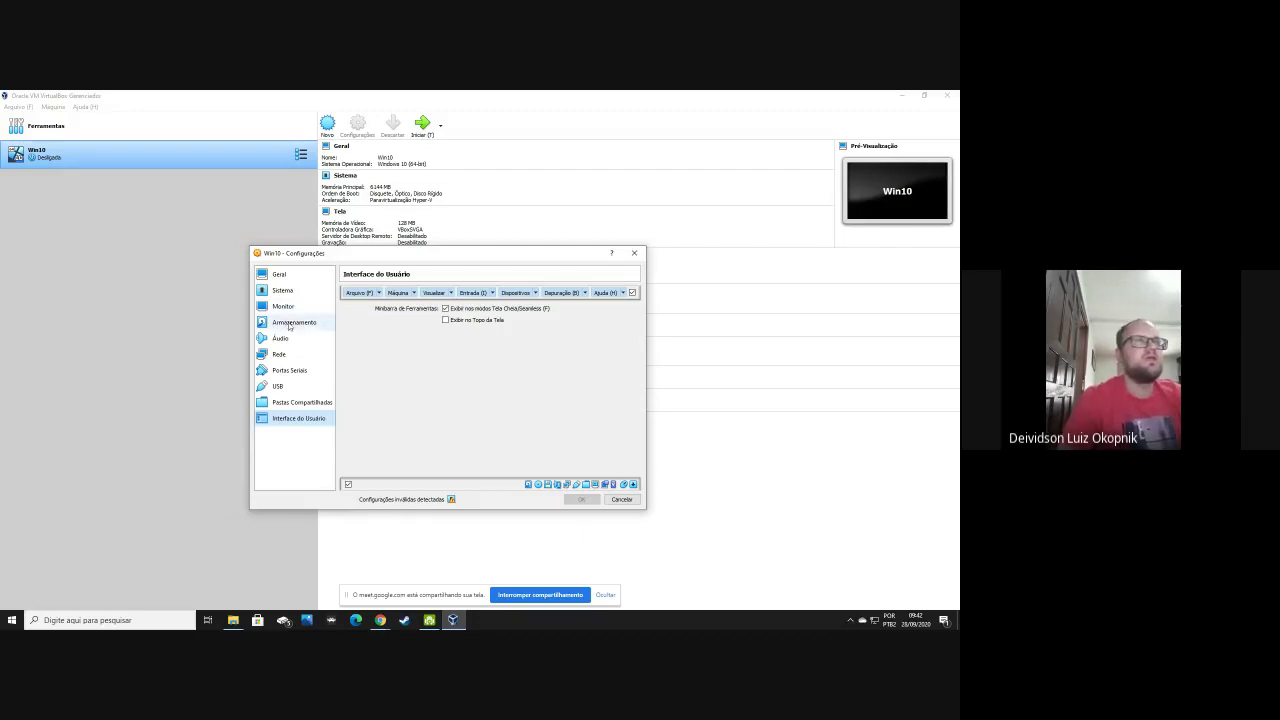
- Set the guest version to Windows 10 (32-bit) and check the advanced, description and disk encryption options
{"action": "left_click", "coordinate": [285, 280]}
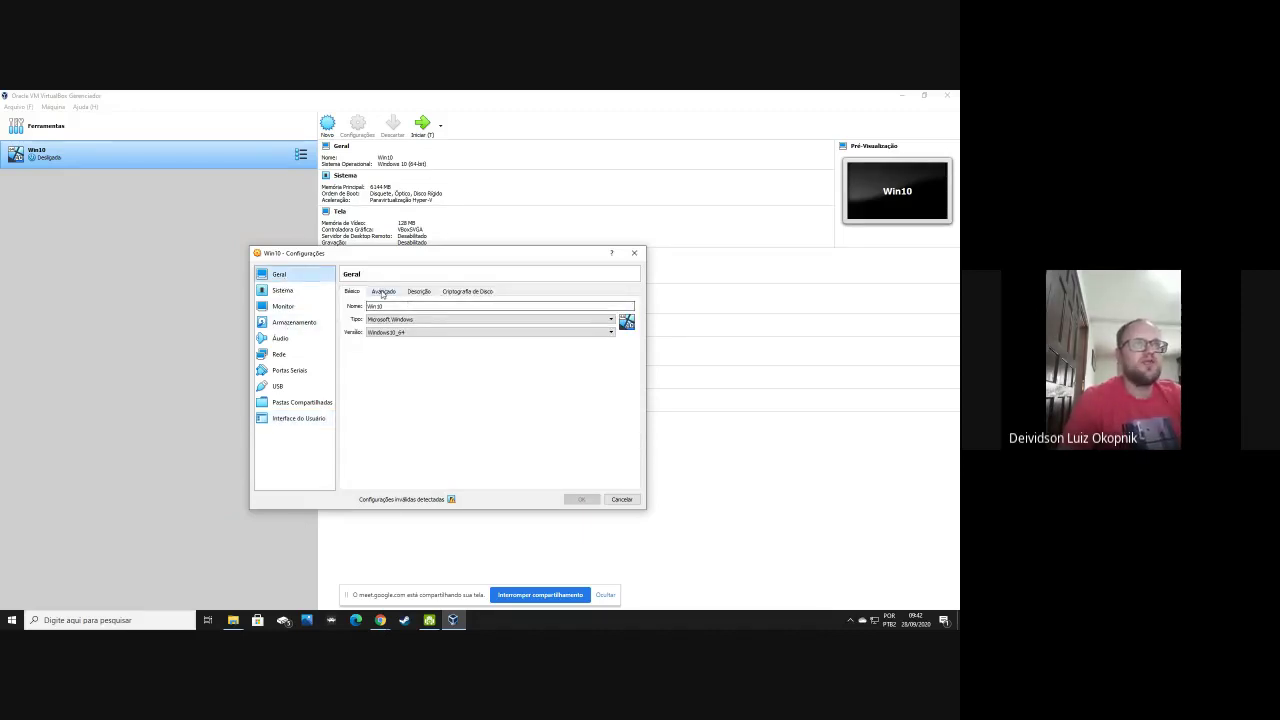
{"action": "left_click", "coordinate": [420, 332]}
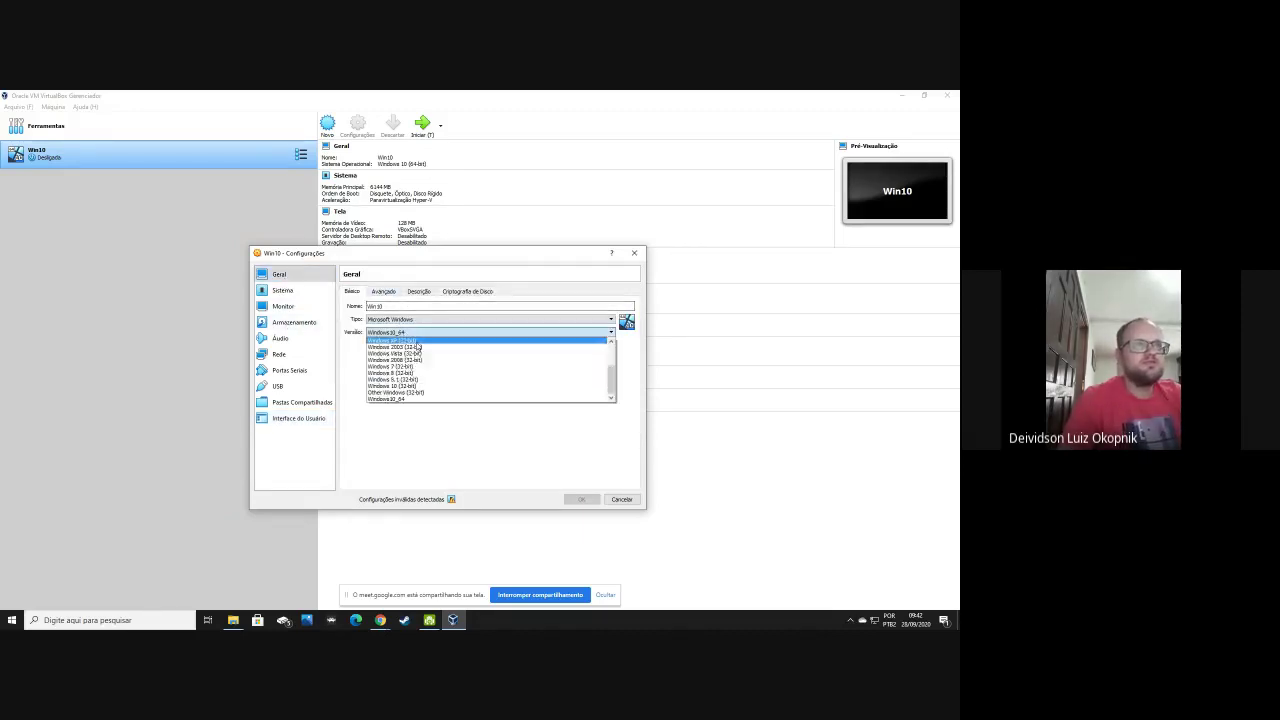
{"action": "left_click", "coordinate": [434, 394]}
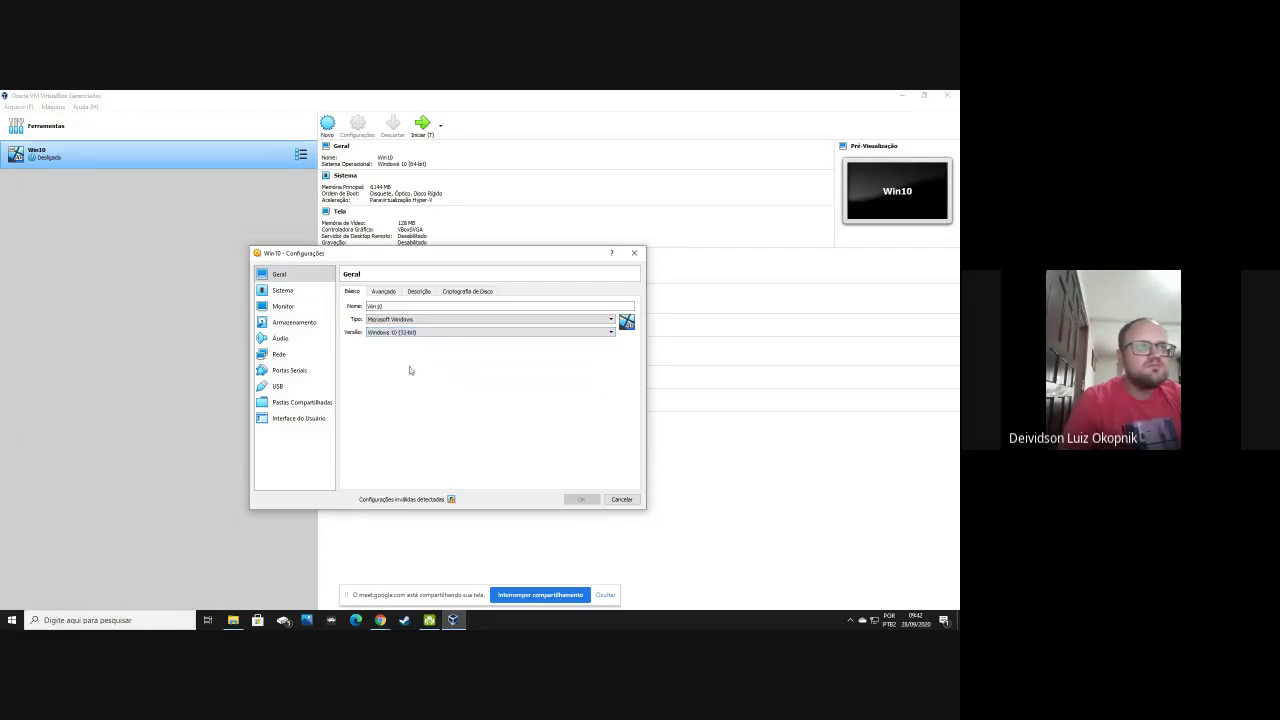
{"action": "left_click", "coordinate": [384, 291]}
{"action": "left_click", "coordinate": [419, 291]}
{"action": "left_click", "coordinate": [467, 291]}
{"action": "left_click", "coordinate": [384, 291]}
{"action": "left_click", "coordinate": [352, 291]}
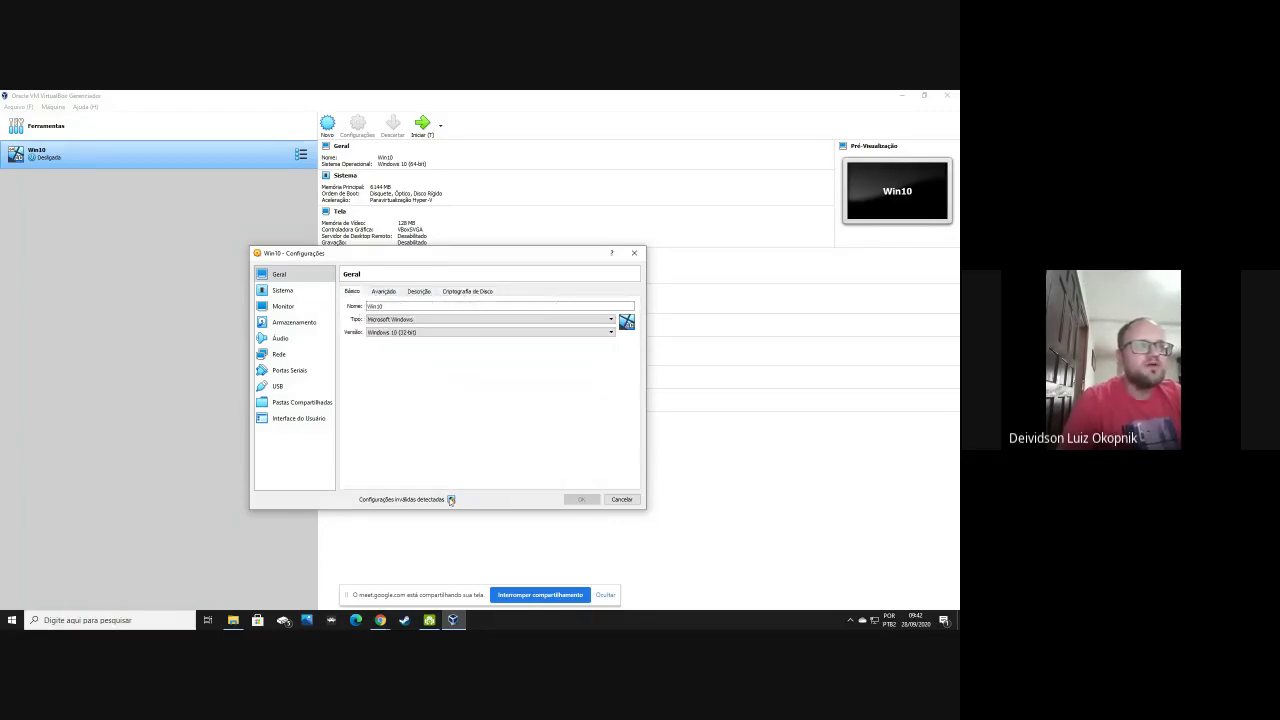
- Recheck the processor and motherboard settings, and close the virtual machine's settings without saving
{"action": "left_click", "coordinate": [284, 291]}
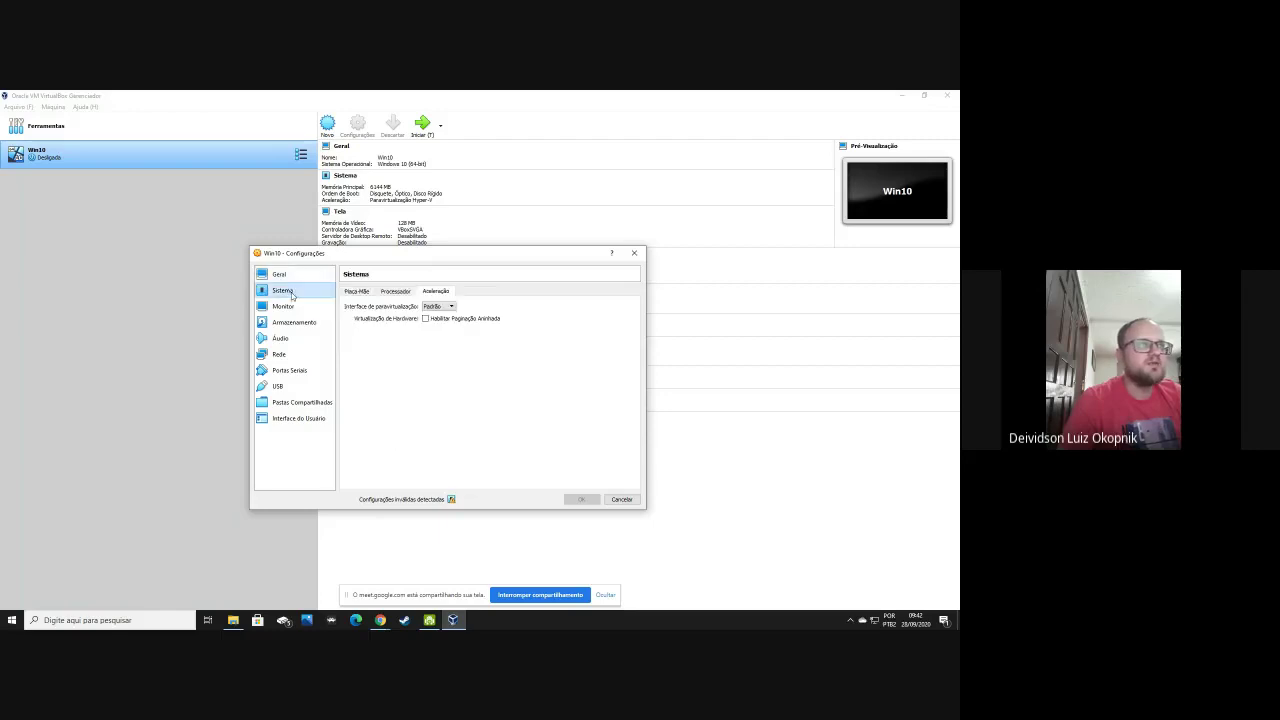
{"action": "left_click", "coordinate": [395, 292]}
{"action": "left_click", "coordinate": [356, 291]}
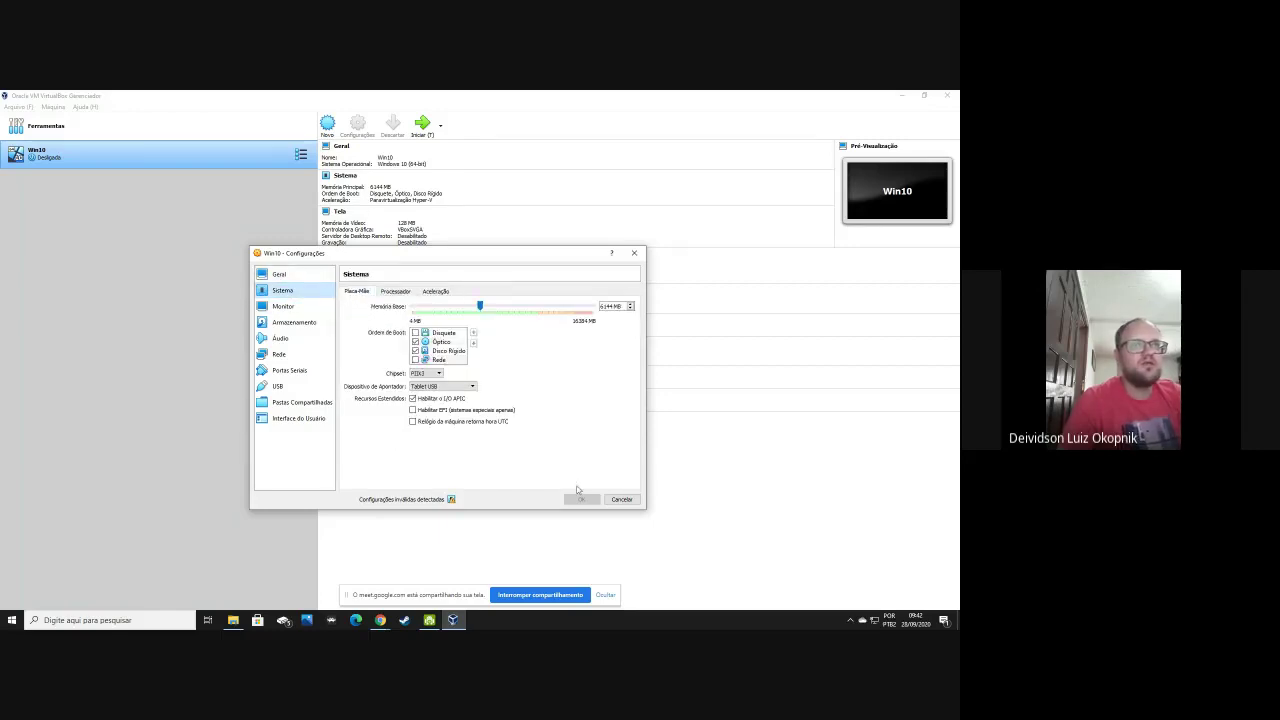
{"action": "left_click", "coordinate": [634, 254]}
{"action": "left_click", "coordinate": [328, 126]}
{"action": "left_click", "coordinate": [572, 446]}
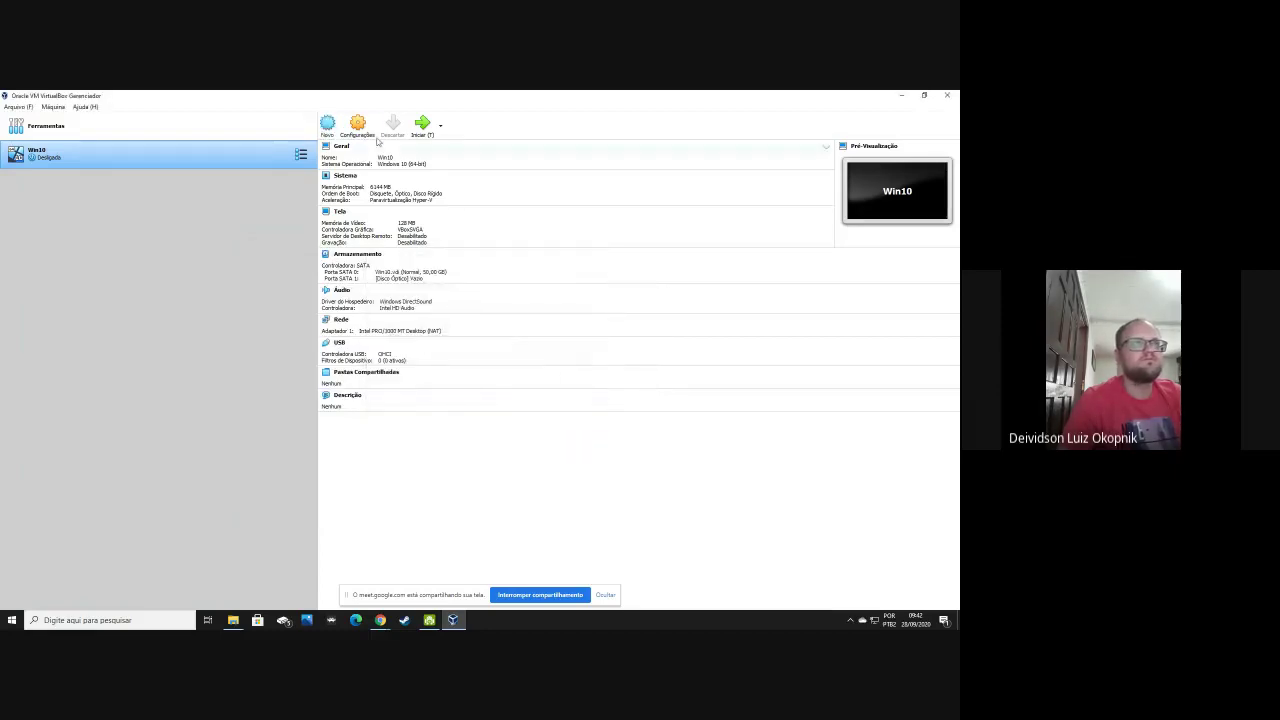
- Reopen the Win10 machine's settings and review the General and Monitor options
{"action": "left_click", "coordinate": [366, 126]}
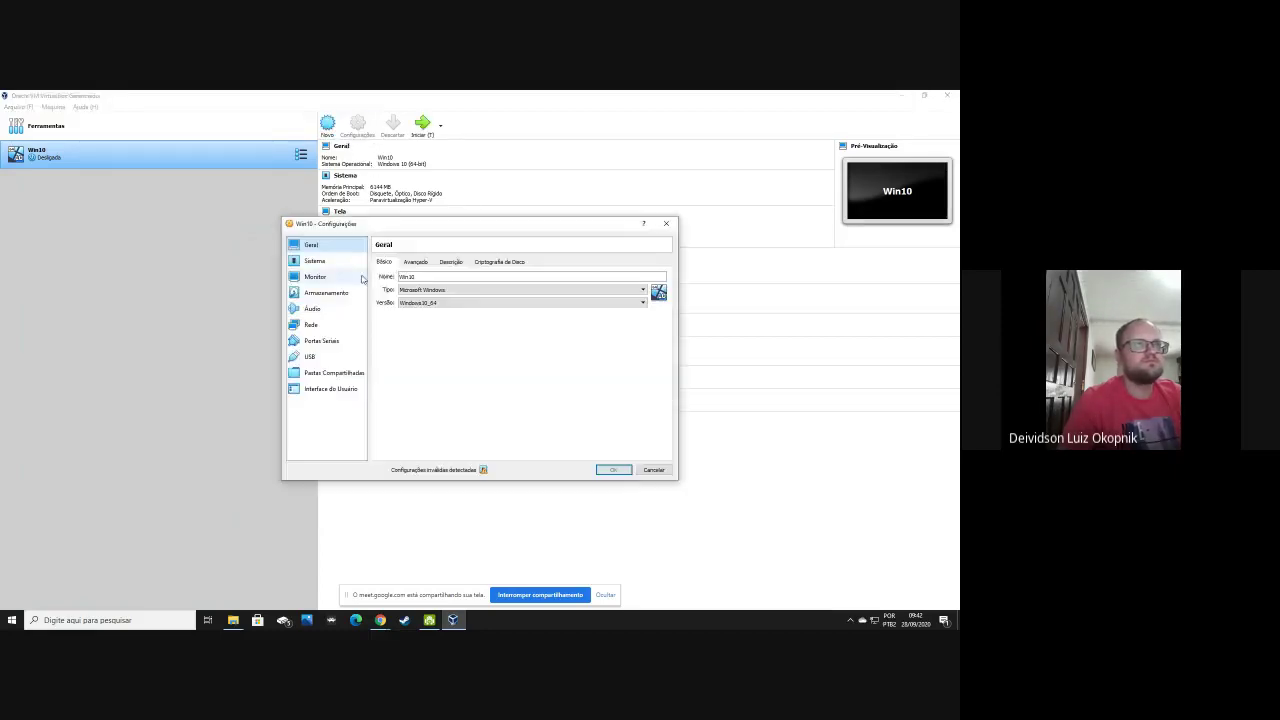
{"action": "left_click", "coordinate": [415, 261]}
{"action": "left_click", "coordinate": [451, 263]}
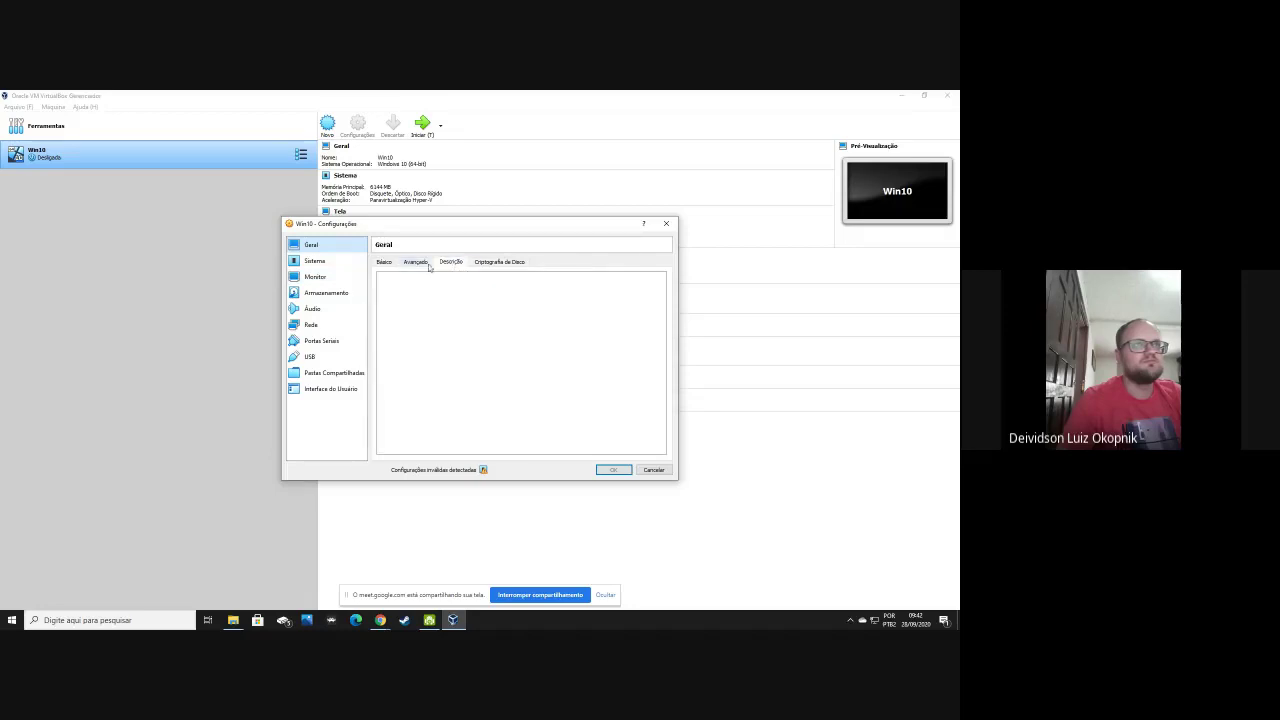
{"action": "left_click", "coordinate": [428, 263]}
{"action": "left_click", "coordinate": [320, 278]}
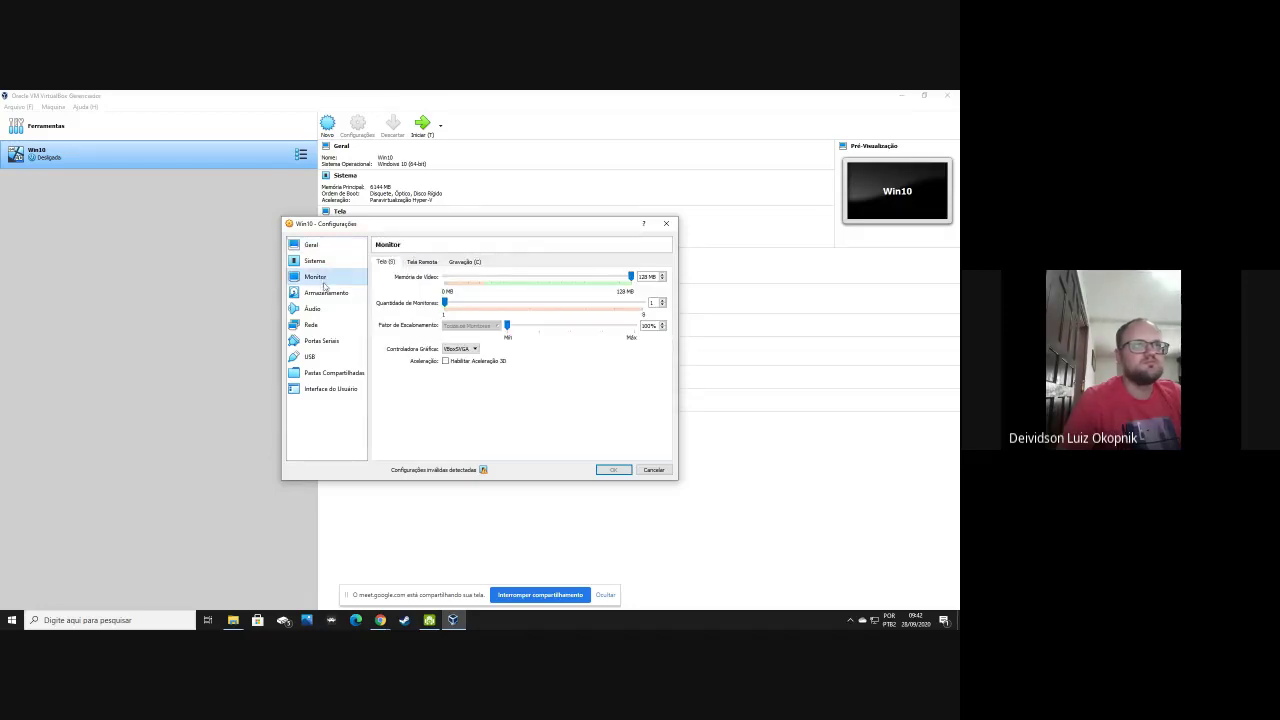
- Try enabling nested paging in the System acceleration options and cancel the settings dialog
{"action": "left_click", "coordinate": [314, 260]}
{"action": "left_click", "coordinate": [428, 262]}
{"action": "left_click", "coordinate": [470, 262]}
{"action": "left_click", "coordinate": [438, 263]}
{"action": "left_click", "coordinate": [474, 265]}
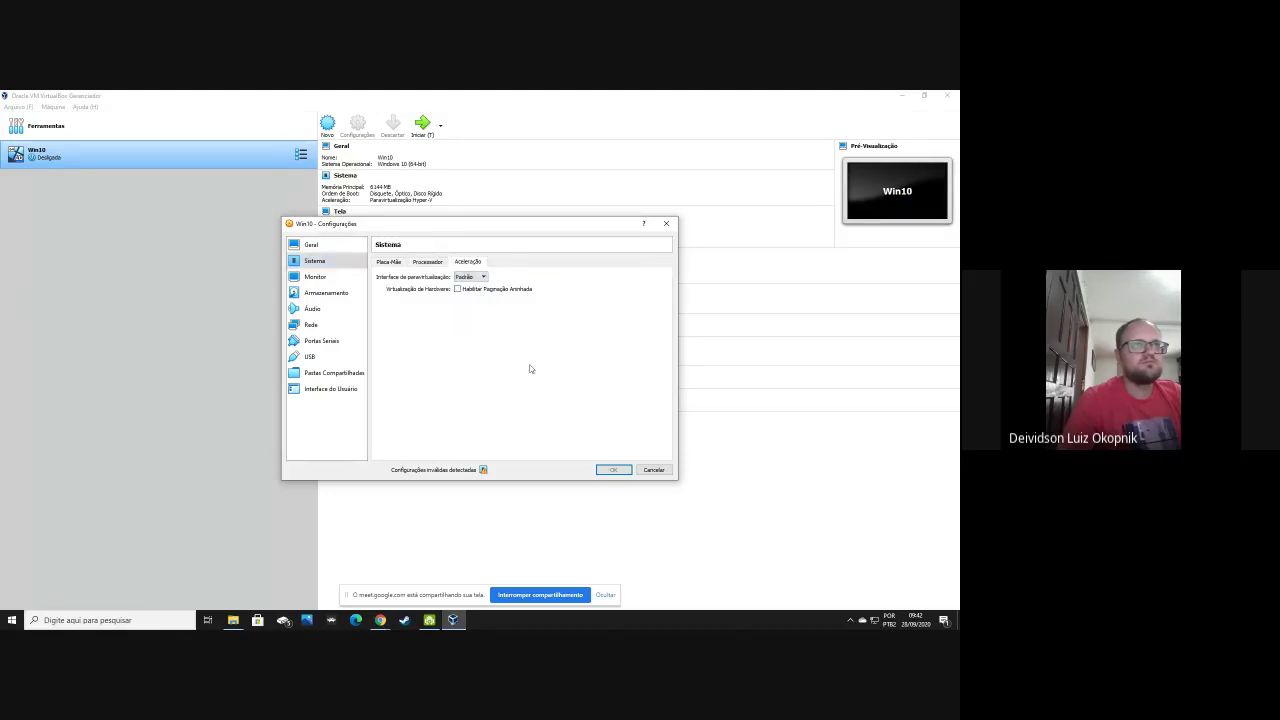
{"action": "left_click", "coordinate": [475, 290]}
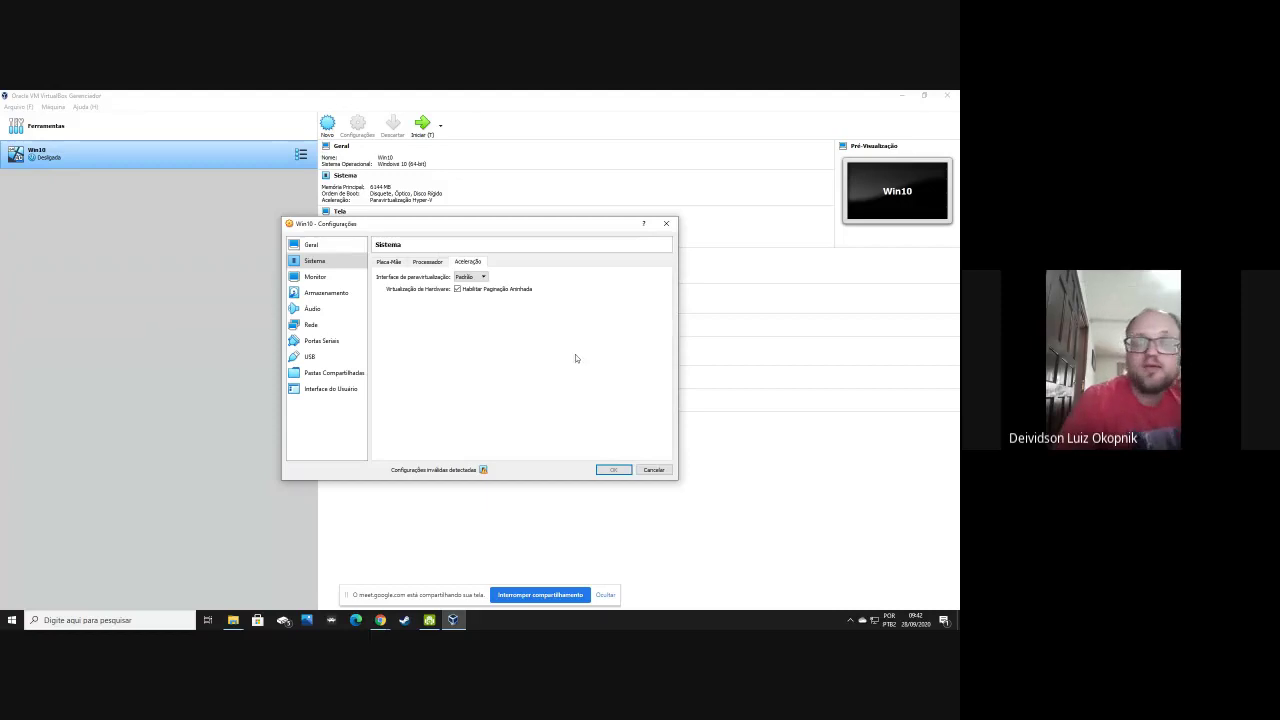
{"action": "left_click", "coordinate": [653, 472]}
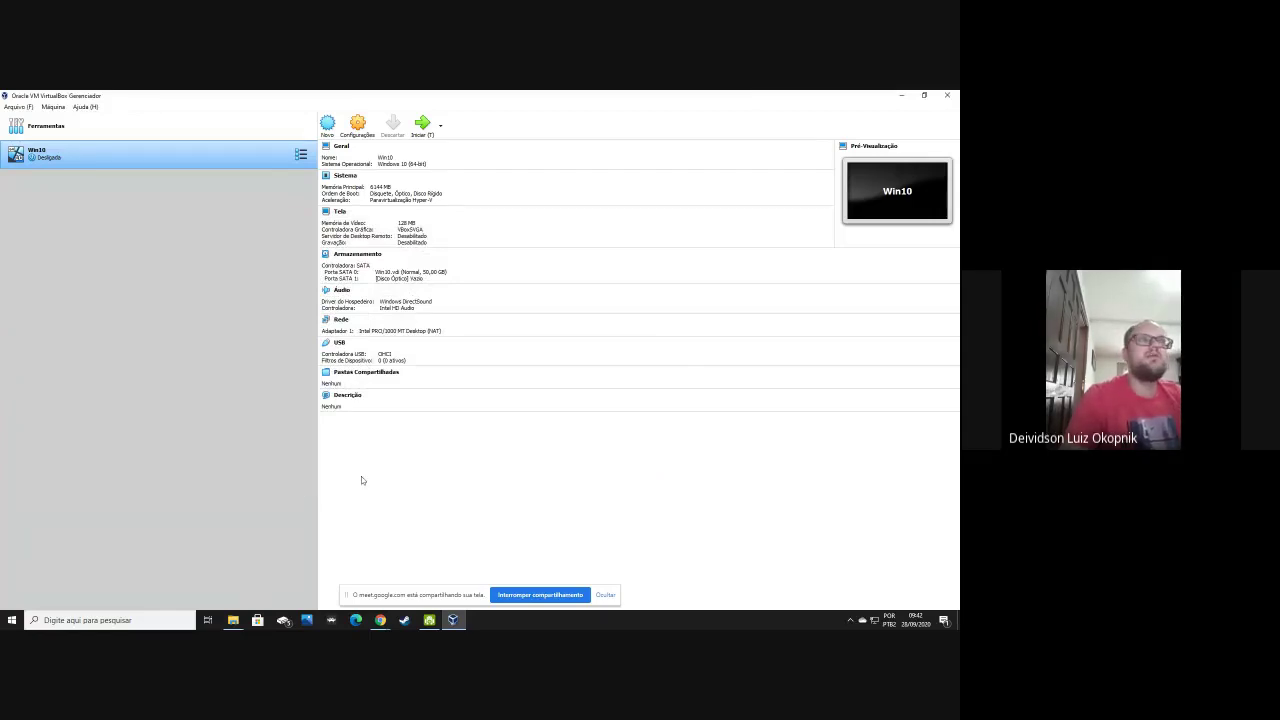
- Switch to Chrome and view the VirtualBox downloads page
{"action": "left_click", "coordinate": [380, 620]}
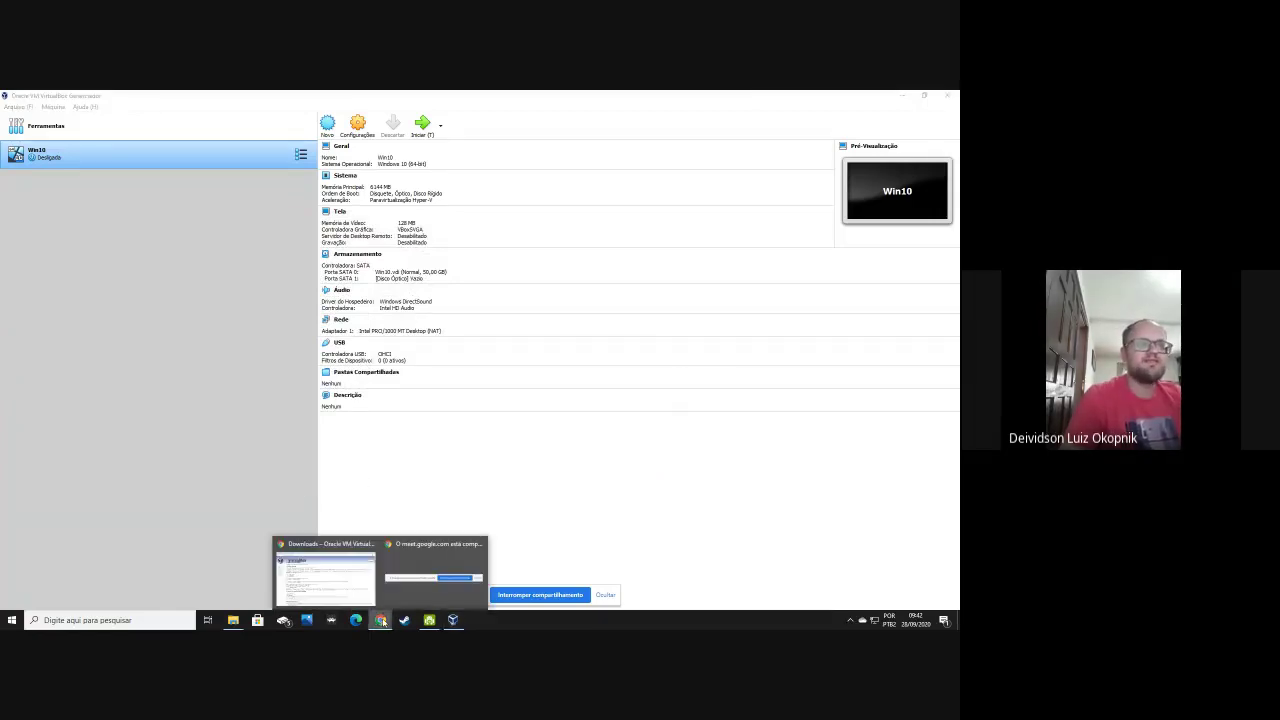
{"action": "left_click", "coordinate": [370, 594]}
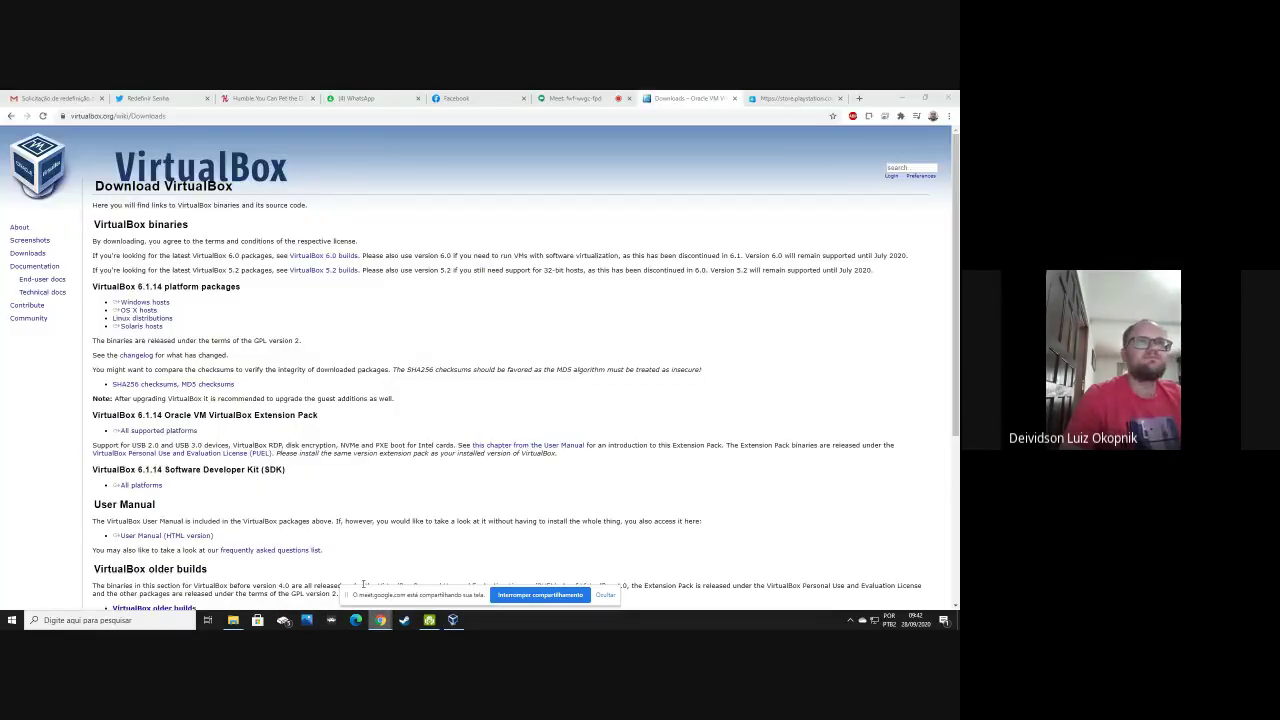
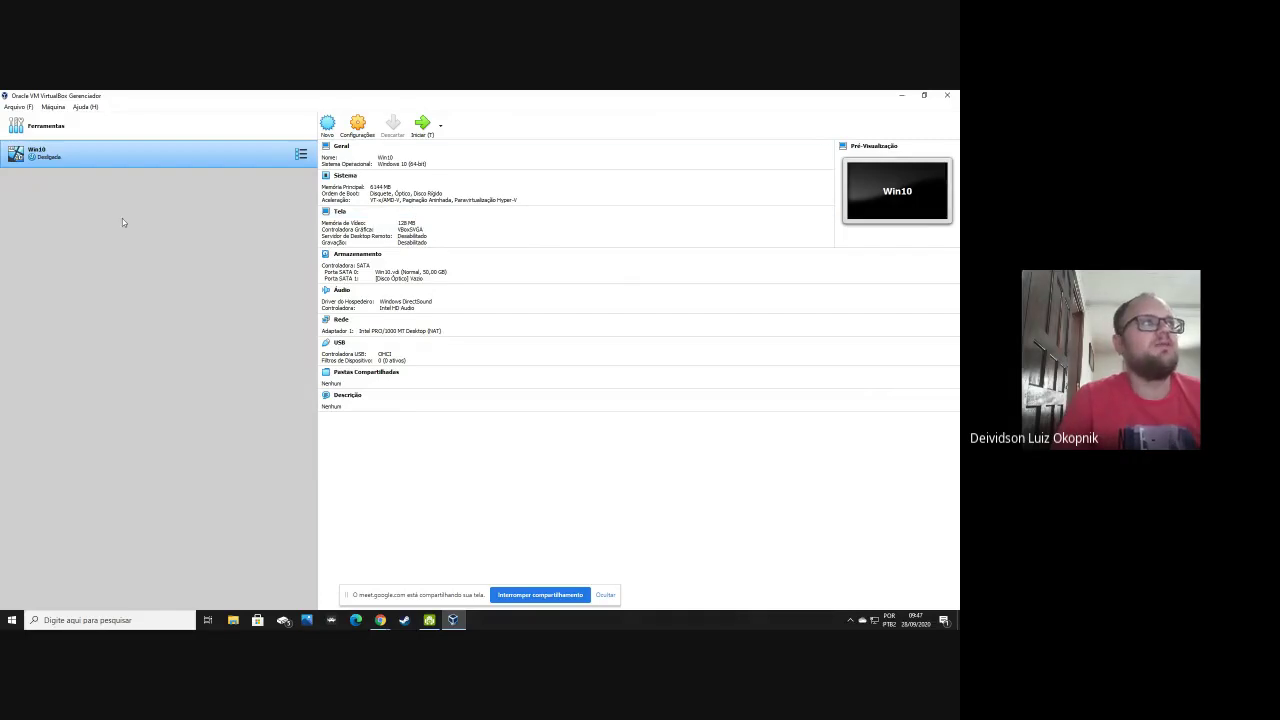
- Switch to VirtualBox, open the Win10 machine's settings, browse the guest versions and select Windows 10 (64-bit)
{"action": "left_click", "coordinate": [356, 127]}
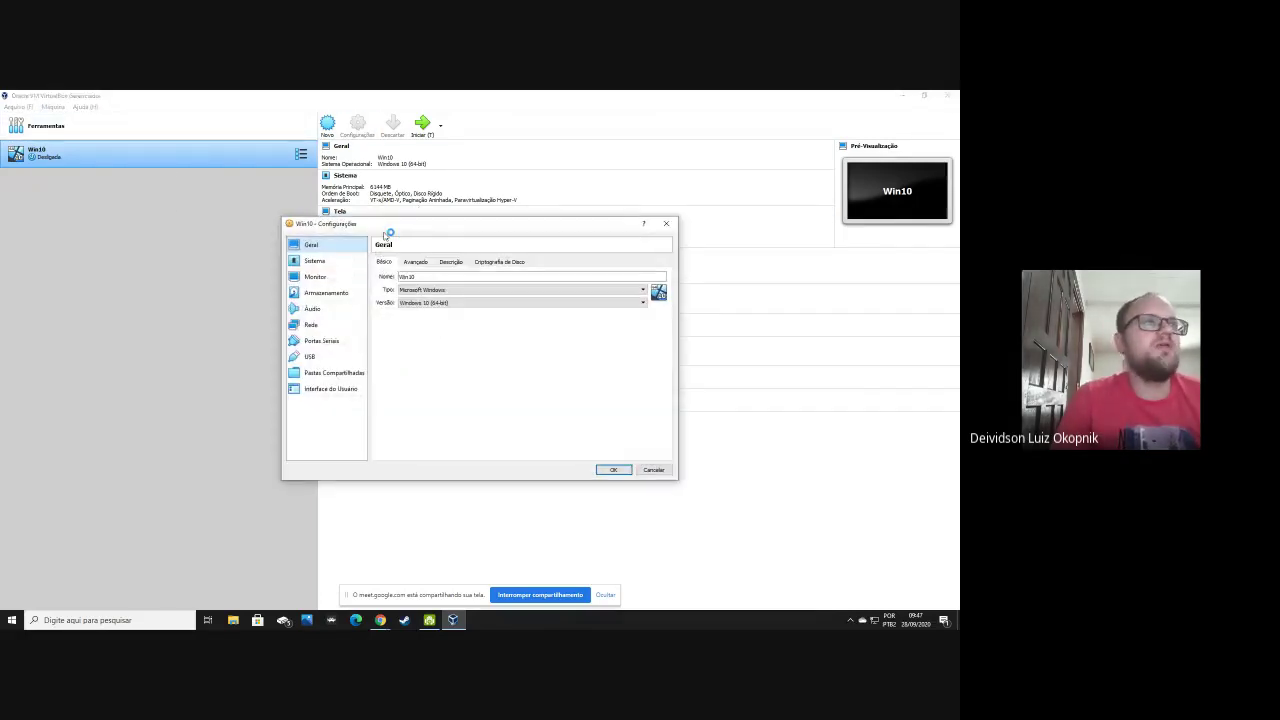
{"action": "left_click_drag", "start_coordinate": [402, 222], "coordinate": [339, 182]}
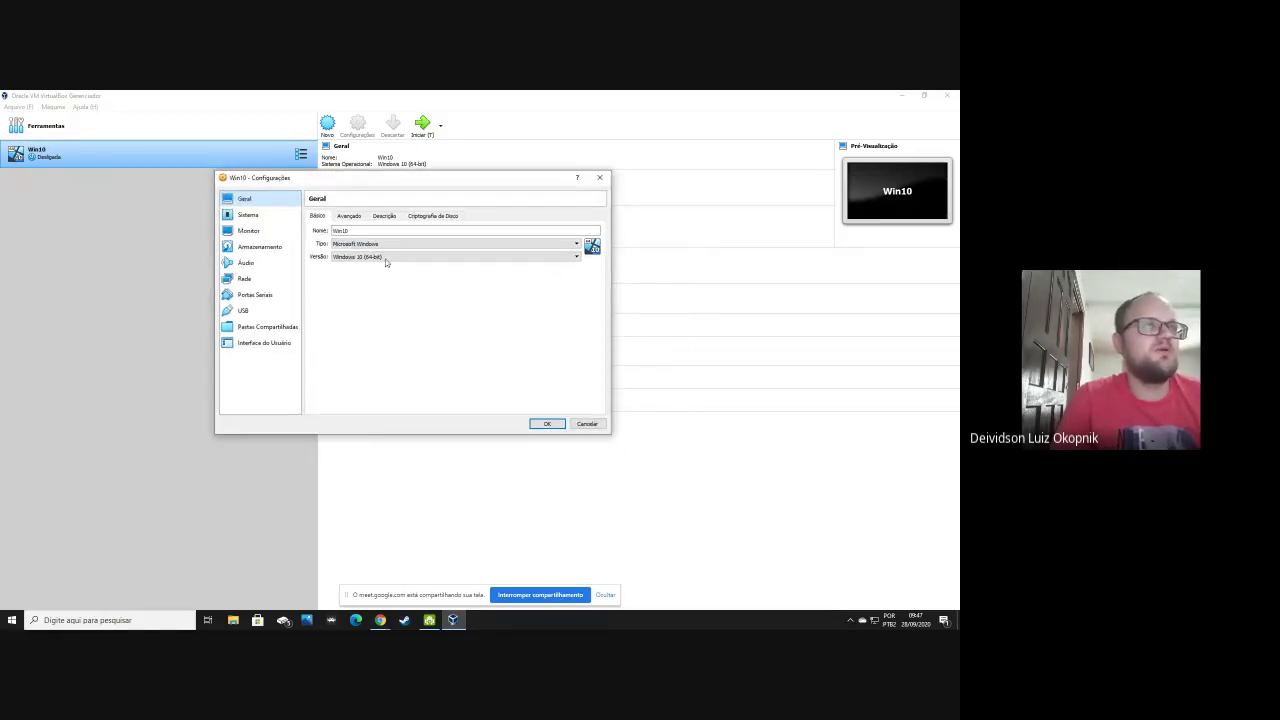
{"action": "left_click", "coordinate": [350, 260]}
{"action": "left_click", "coordinate": [362, 257]}
{"action": "left_click", "coordinate": [366, 257]}
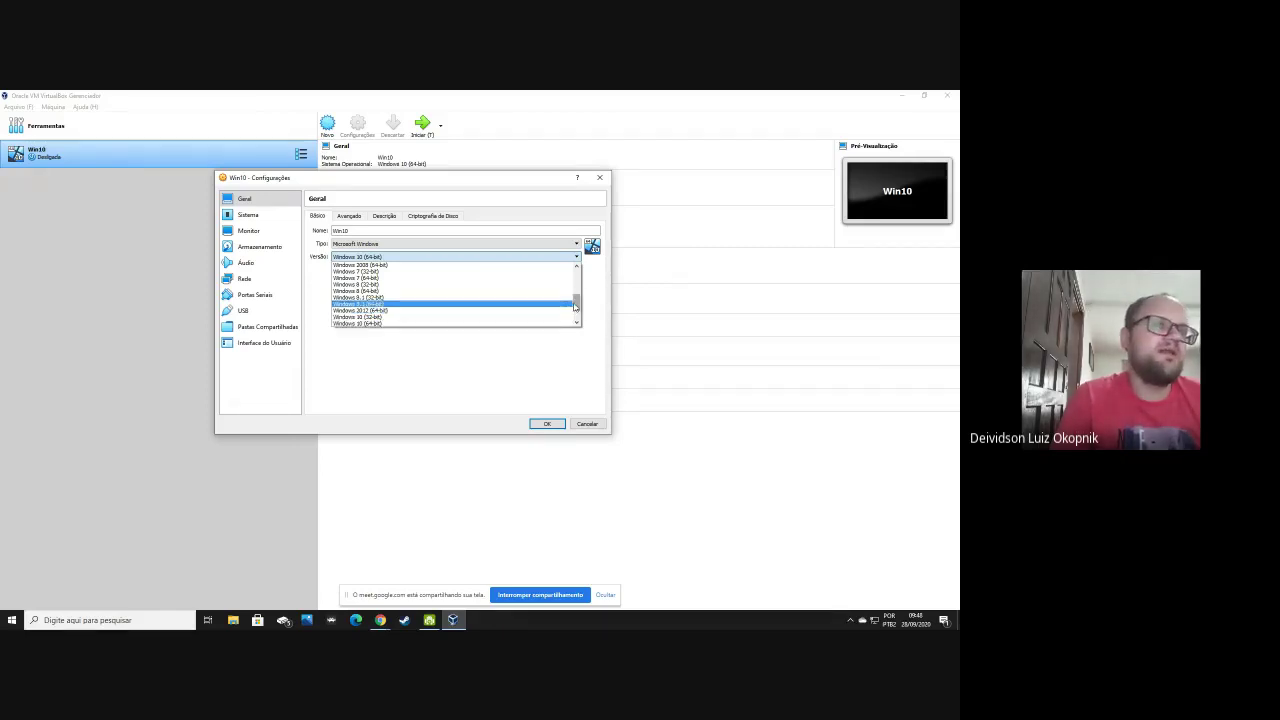
{"action": "left_click_drag", "start_coordinate": [576, 307], "coordinate": [576, 313]}
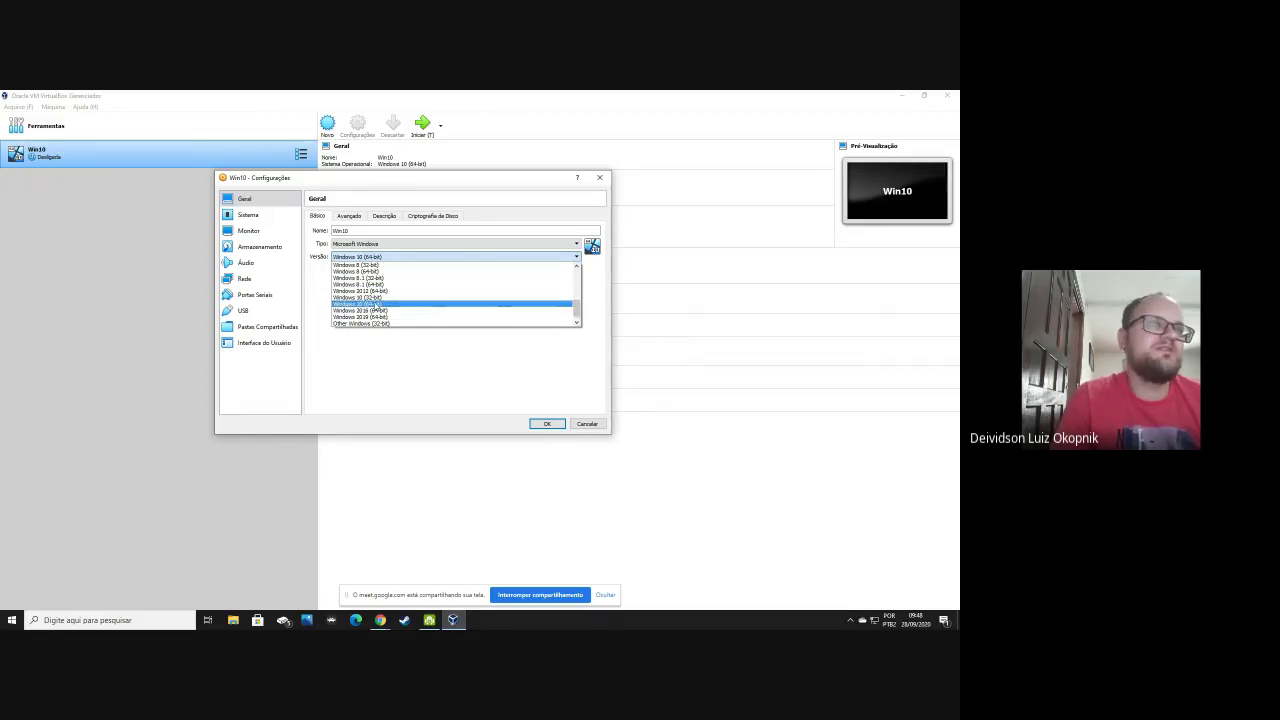
{"action": "mouse_move", "coordinate": [577, 308]}
{"action": "left_mouse_down"}
{"action": "mouse_move", "coordinate": [581, 280]}
{"action": "mouse_move", "coordinate": [580, 320]}
{"action": "left_mouse_up"}
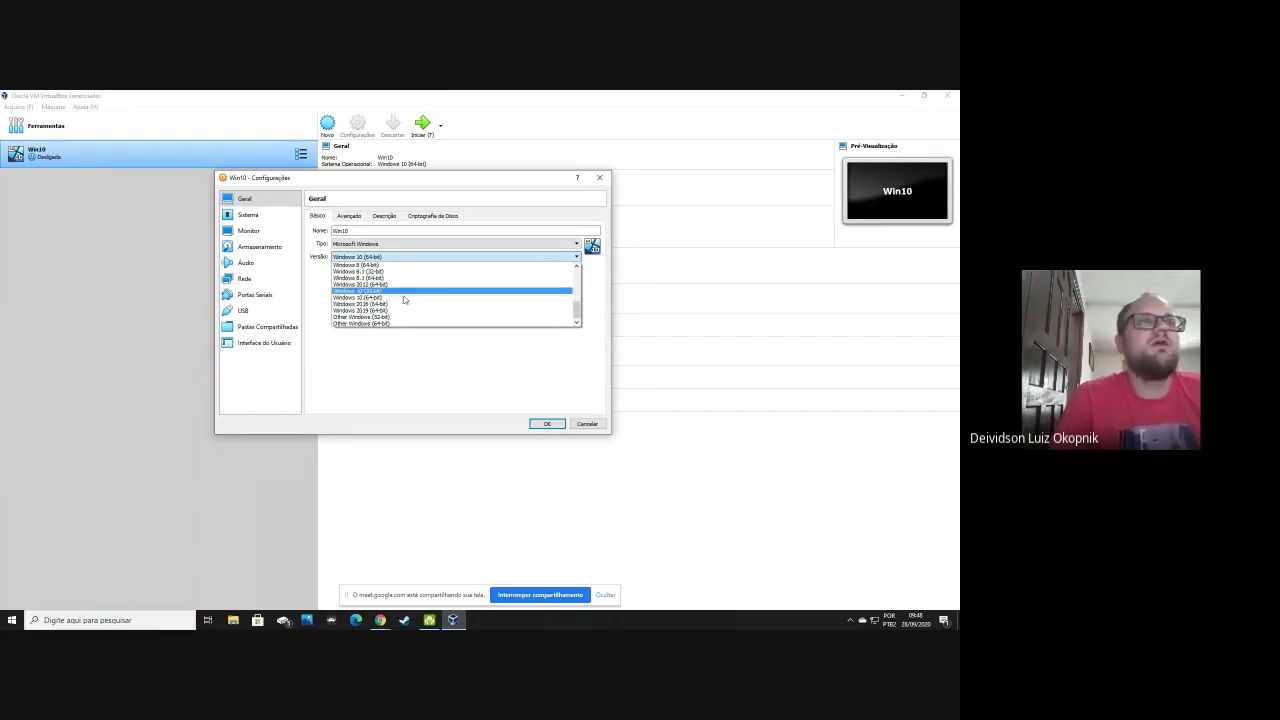
{"action": "left_click_drag", "start_coordinate": [575, 310], "coordinate": [575, 284]}
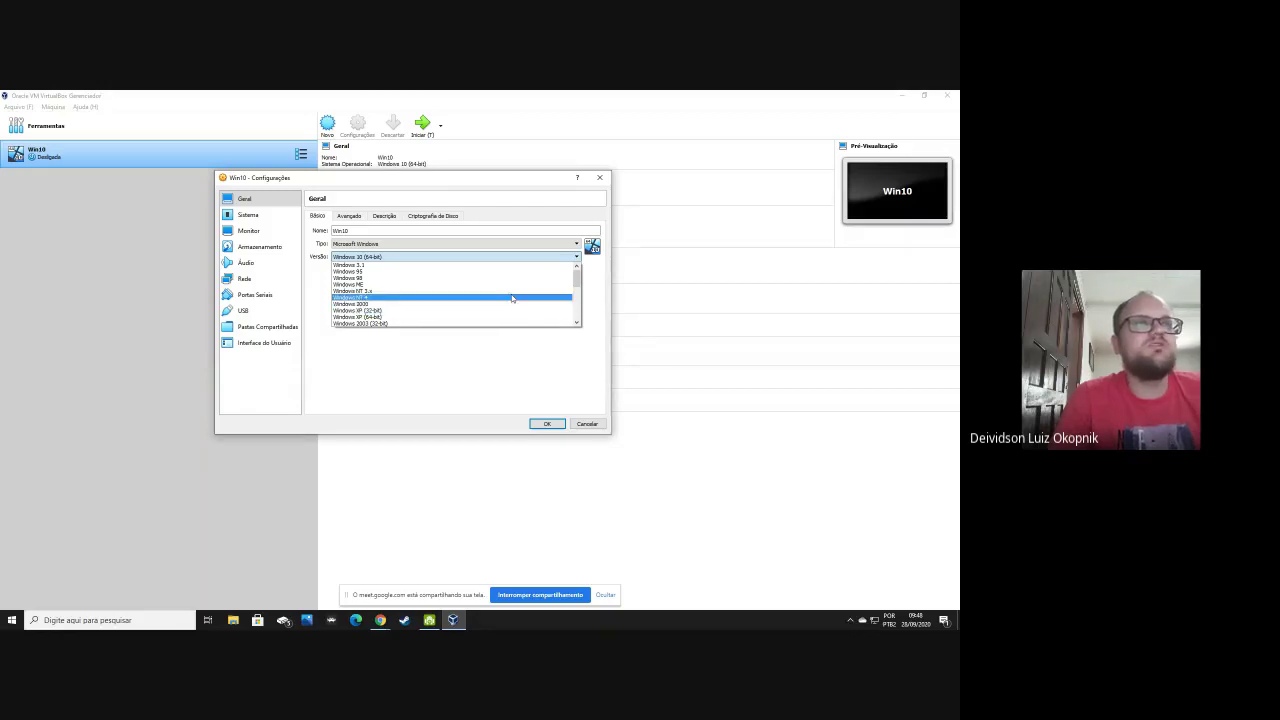
{"action": "left_click_drag", "start_coordinate": [577, 276], "coordinate": [578, 312]}
{"action": "left_click", "coordinate": [388, 298]}
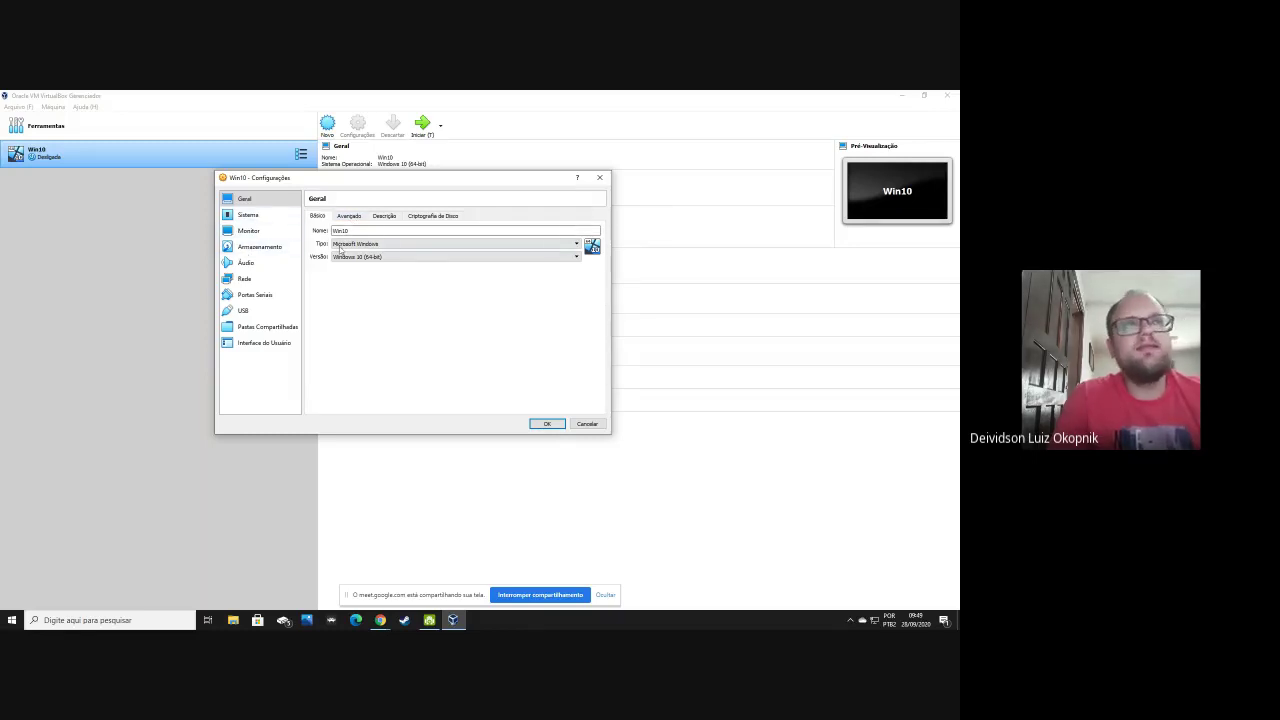
- Review the motherboard, processor and acceleration options of the machine's System settings
{"action": "left_click", "coordinate": [268, 216]}
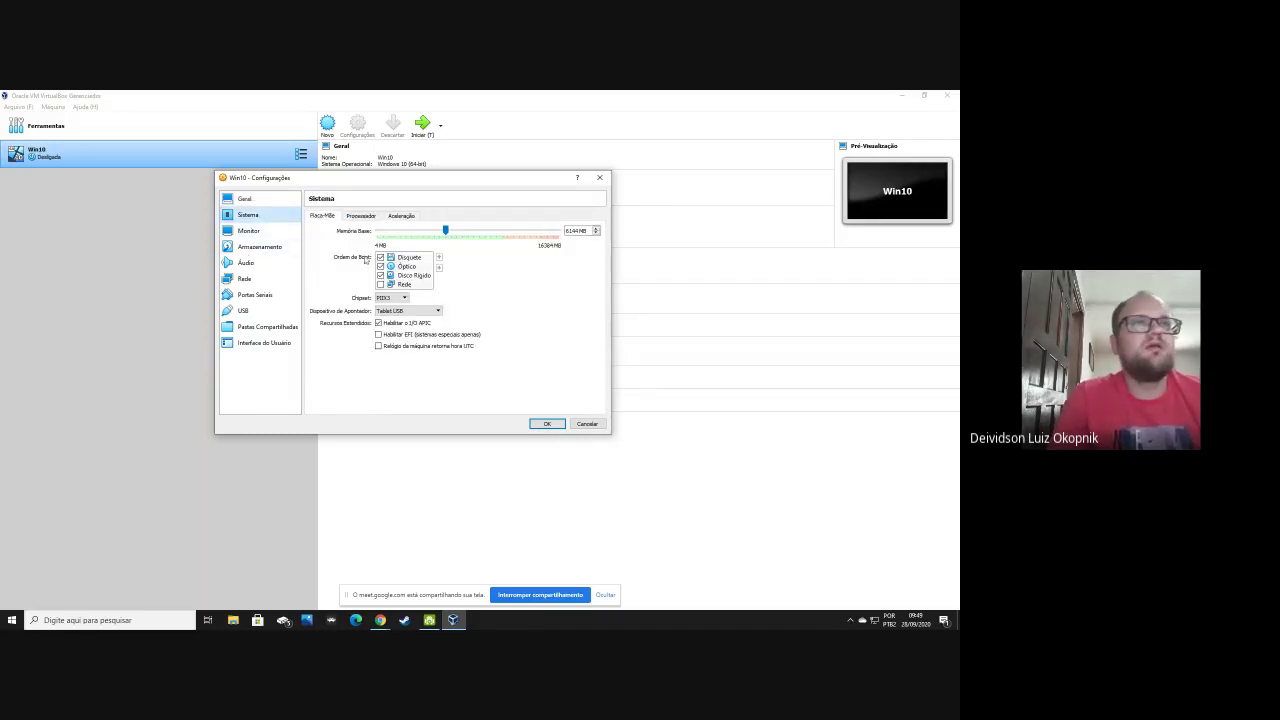
{"action": "left_click", "coordinate": [359, 216]}
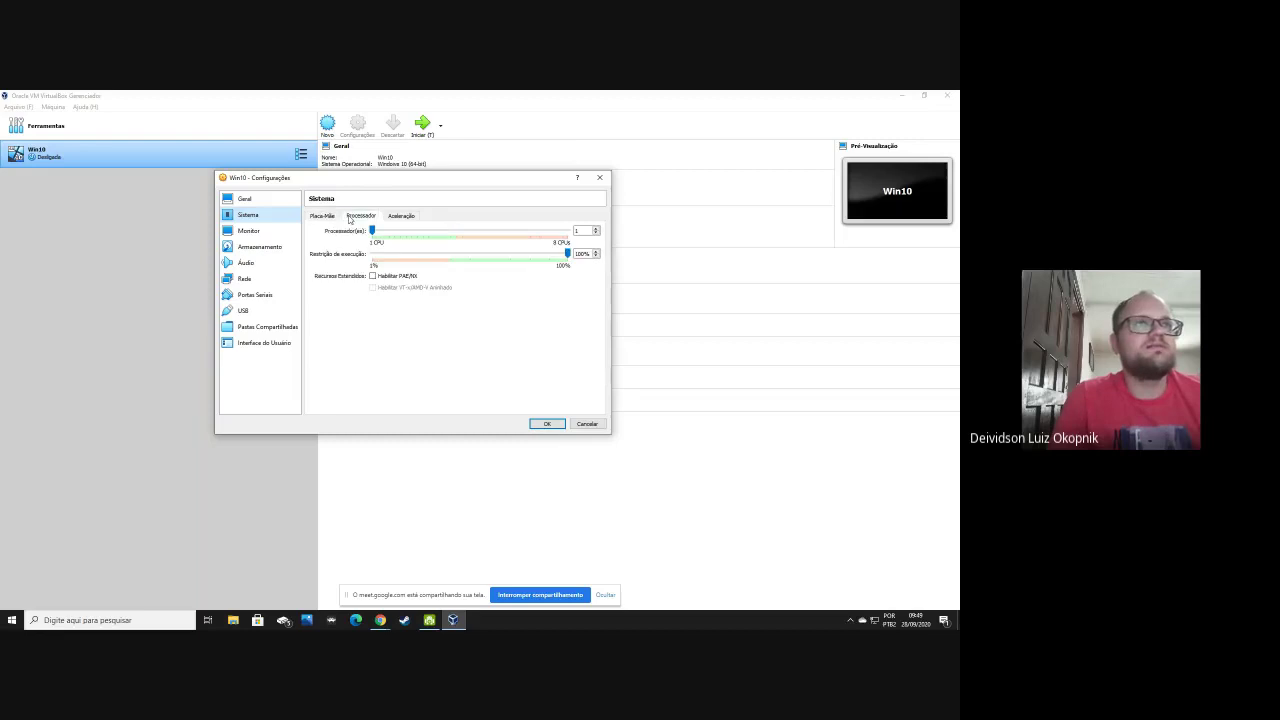
{"action": "left_click", "coordinate": [401, 216]}
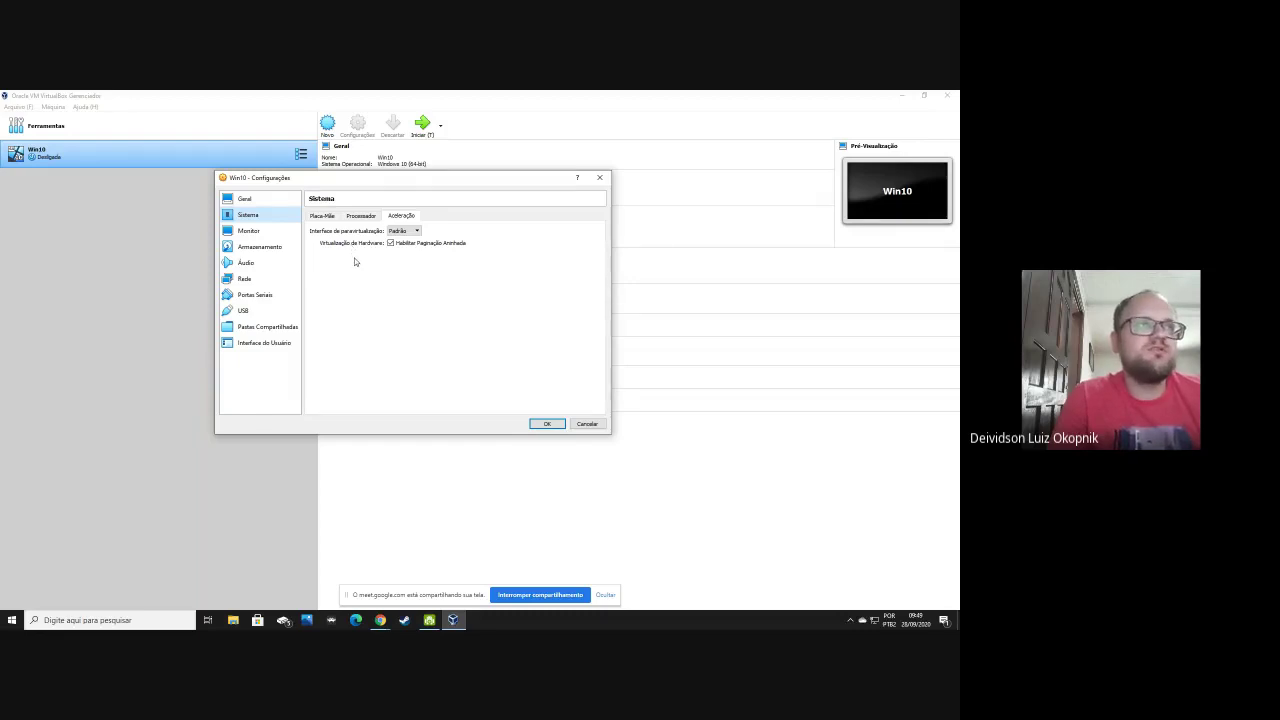
- Attach the disk image W10X64.OFF19.PTB.NOV2019.iso to the empty optical drive on the SATA controller
{"action": "left_click", "coordinate": [271, 249]}
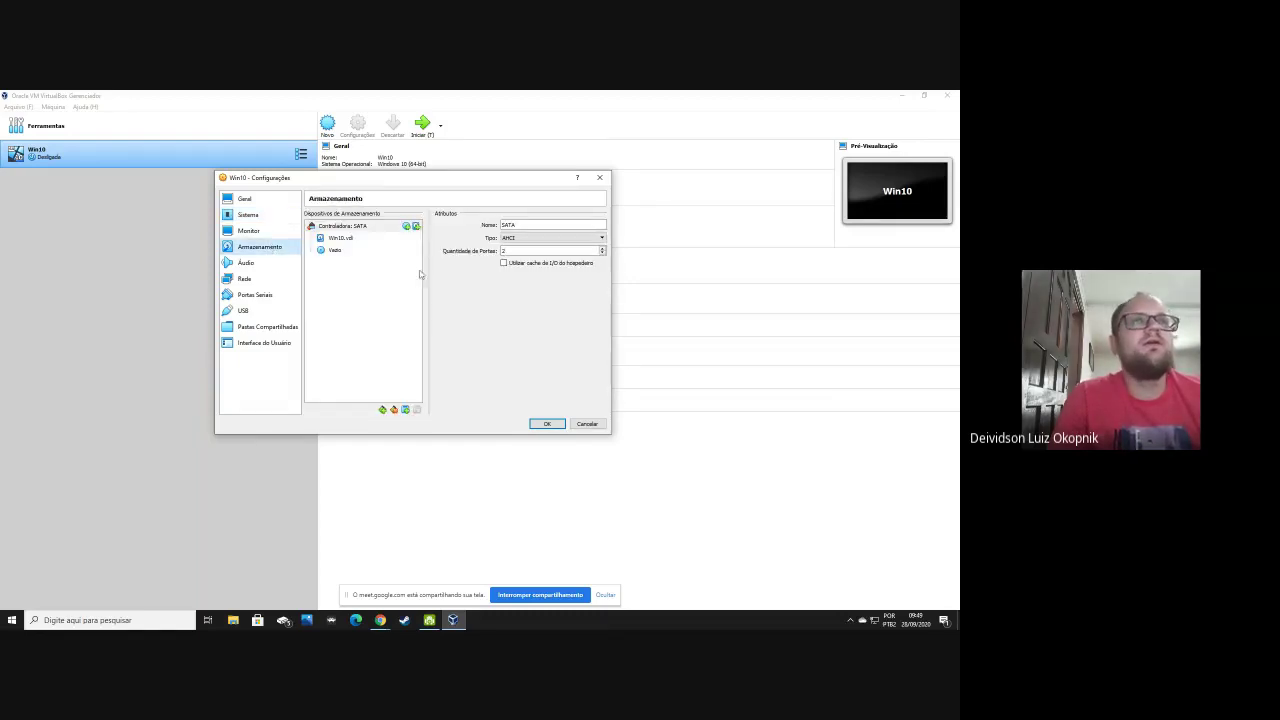
{"action": "left_click", "coordinate": [334, 251]}
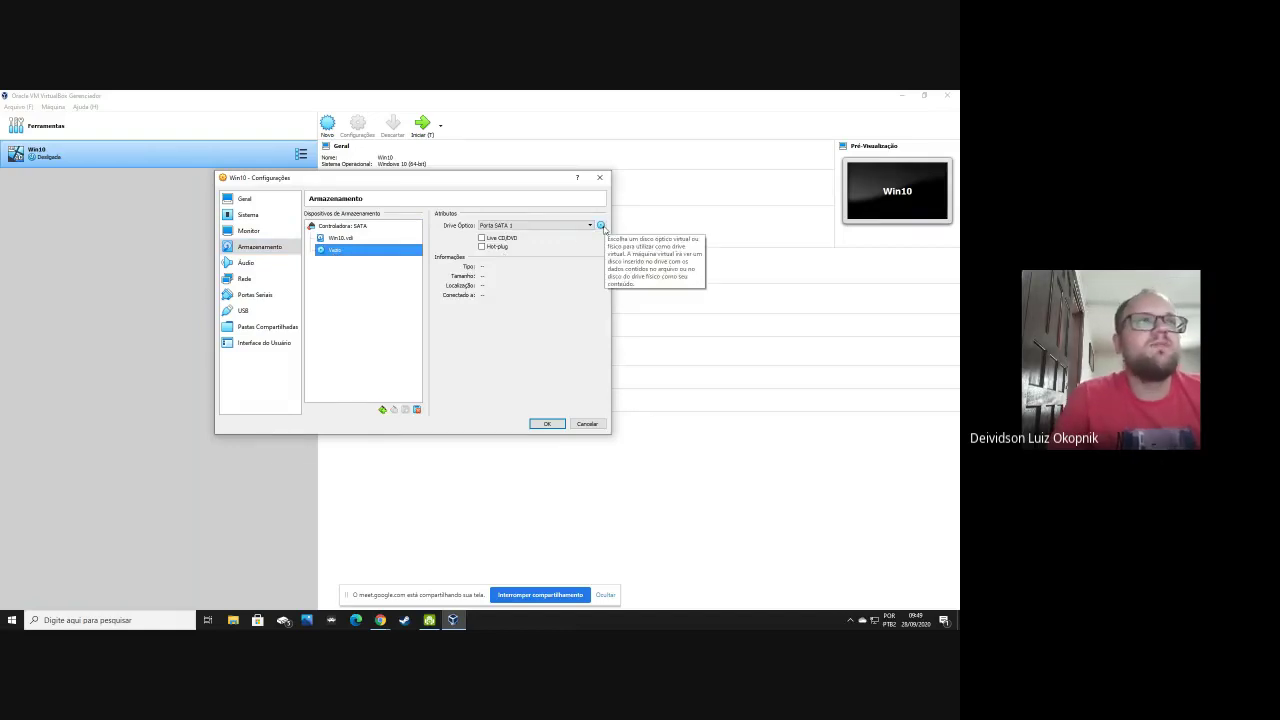
{"action": "left_click", "coordinate": [601, 226]}
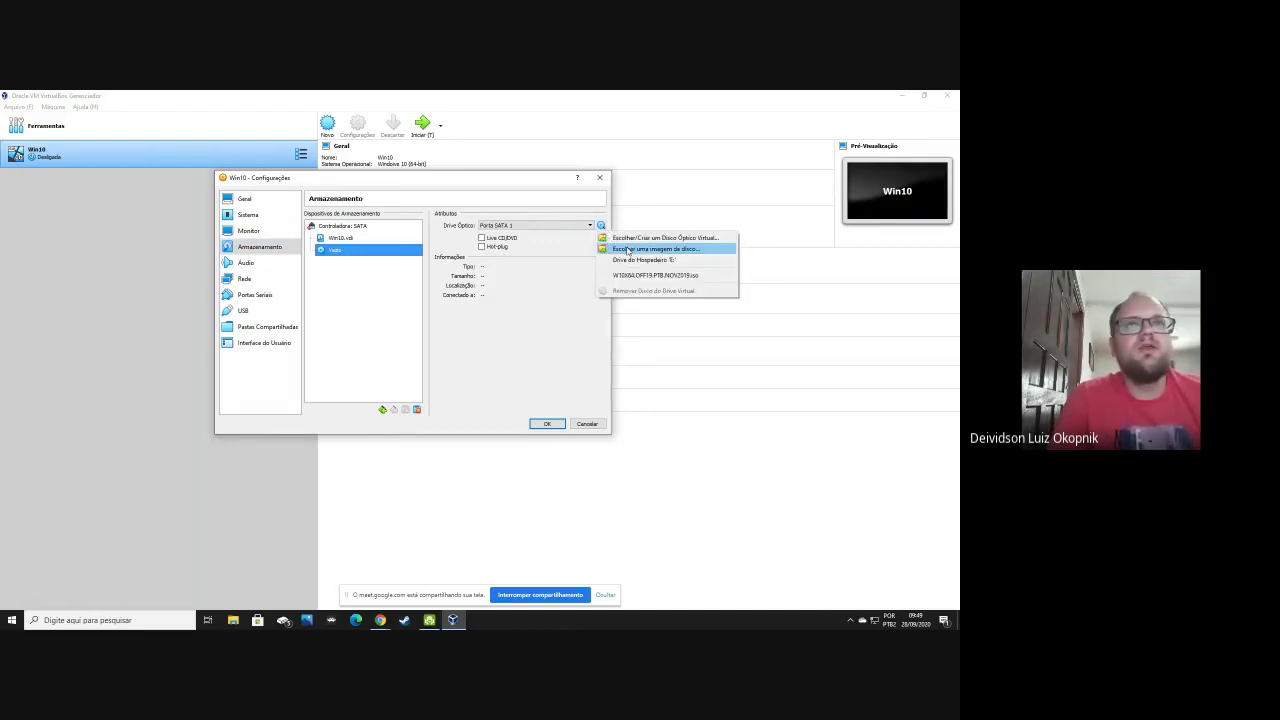
{"action": "left_click", "coordinate": [635, 250]}
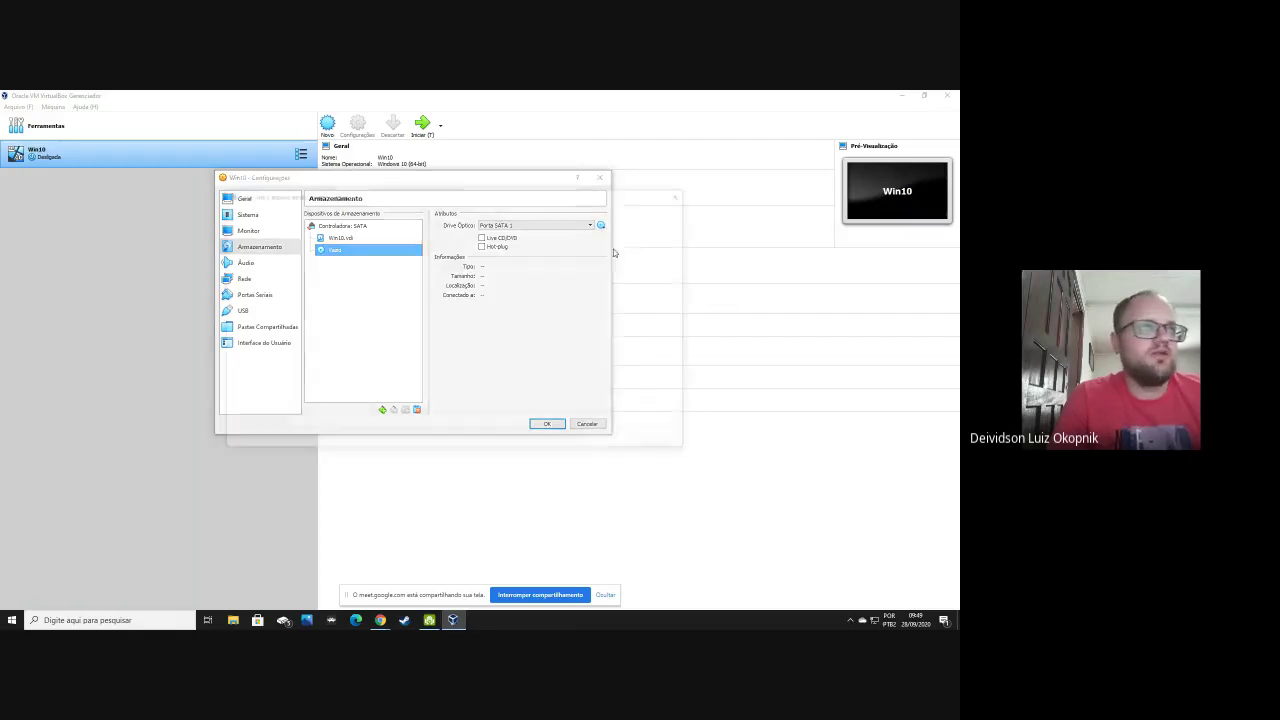
{"action": "double_click", "coordinate": [361, 280]}
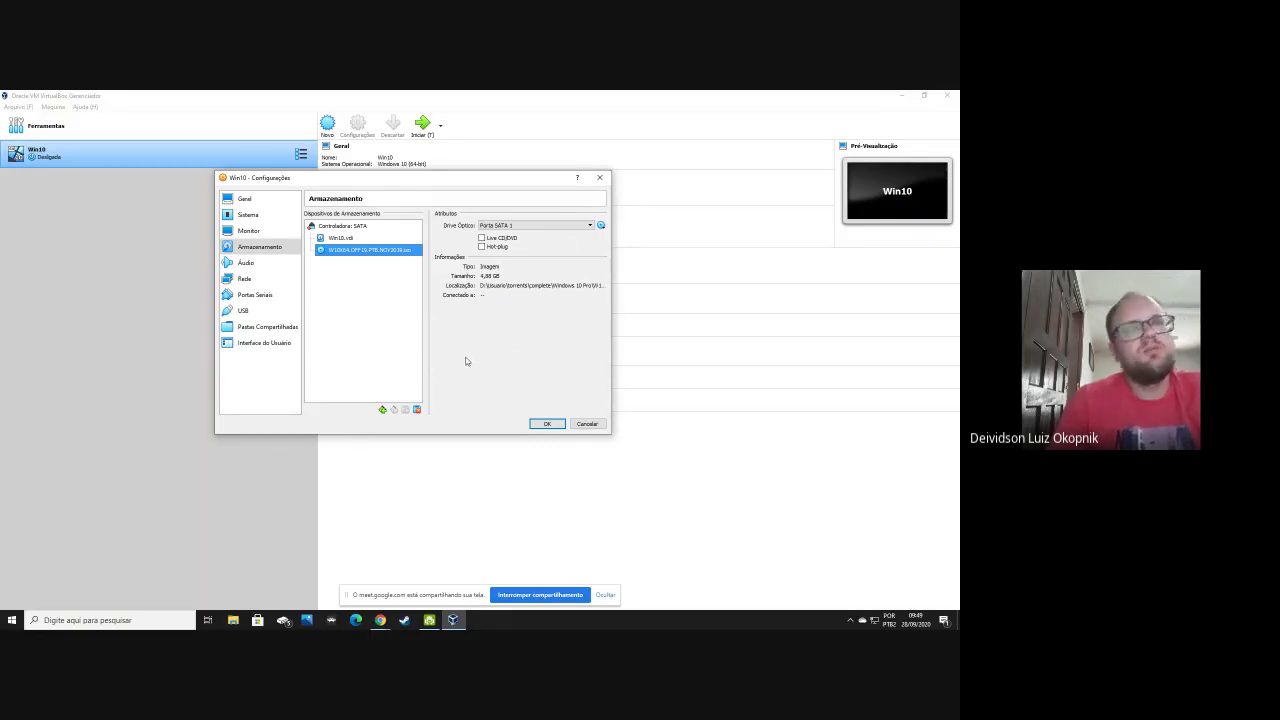
- Set the machine's processor count to 2 in the System settings and save the configuration
{"action": "left_click", "coordinate": [250, 214]}
{"action": "left_click", "coordinate": [330, 218]}
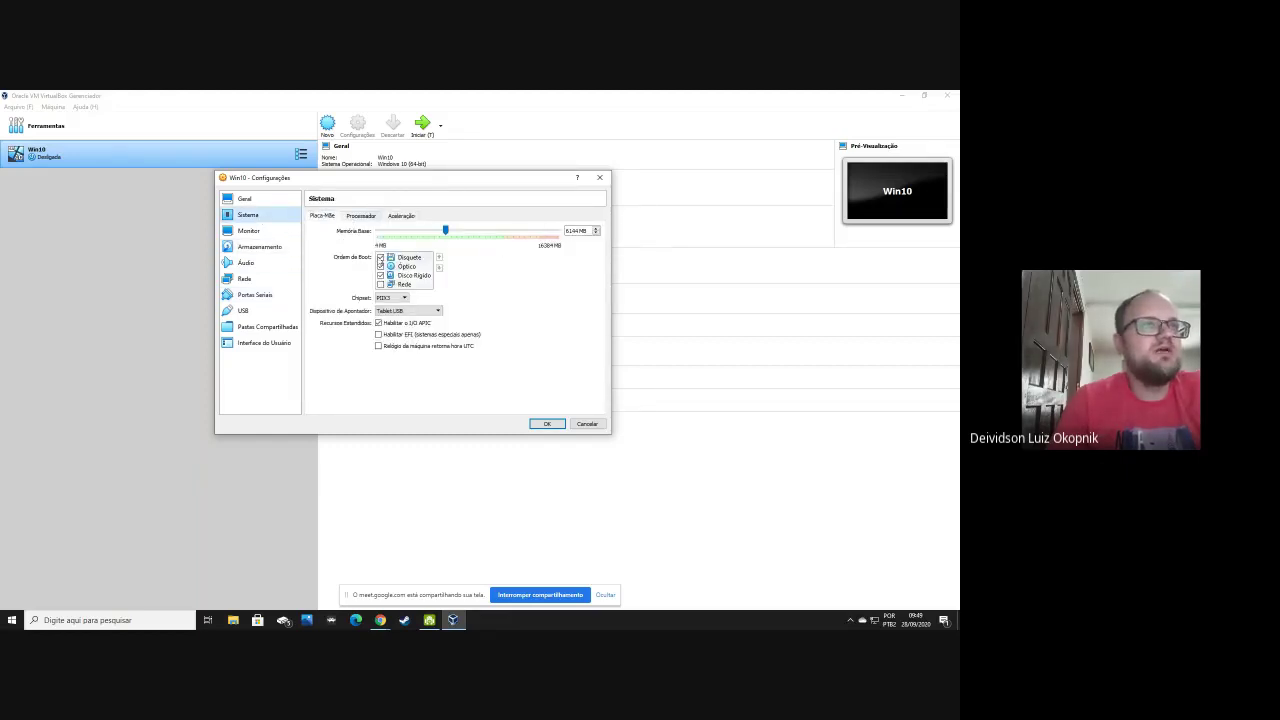
{"action": "left_click", "coordinate": [350, 216]}
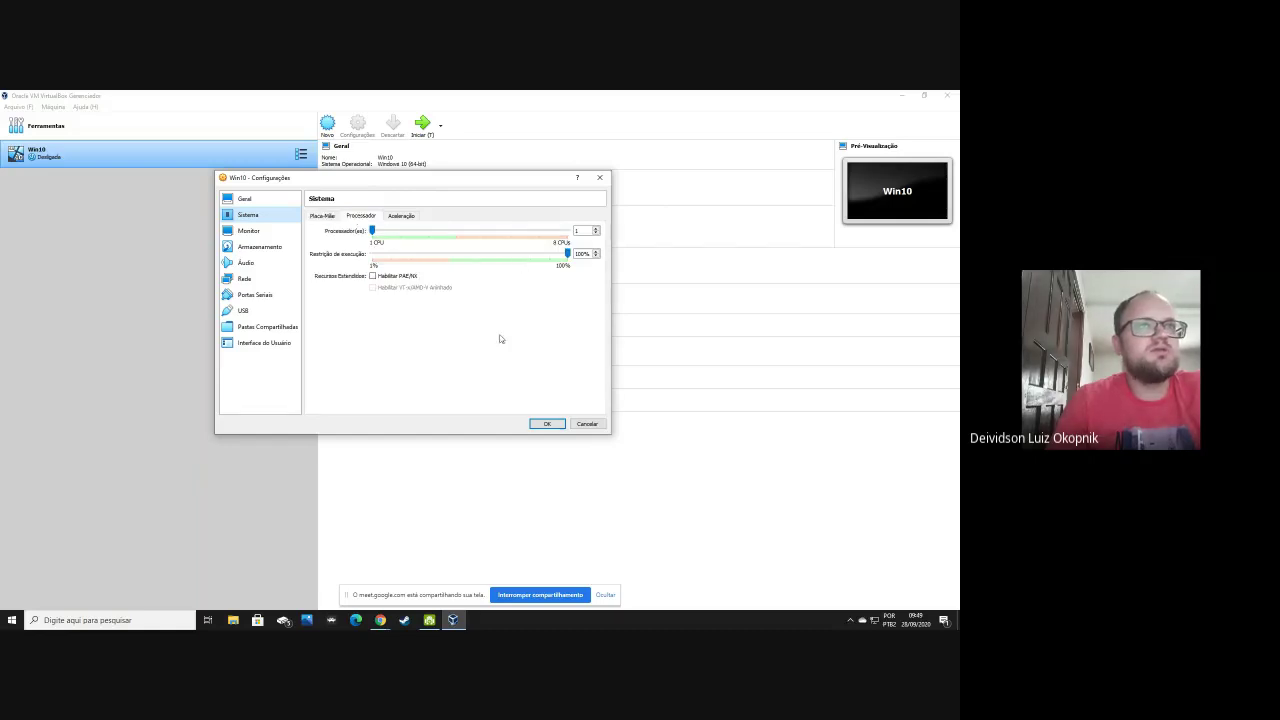
{"action": "left_click_drag", "start_coordinate": [374, 231], "coordinate": [400, 232]}
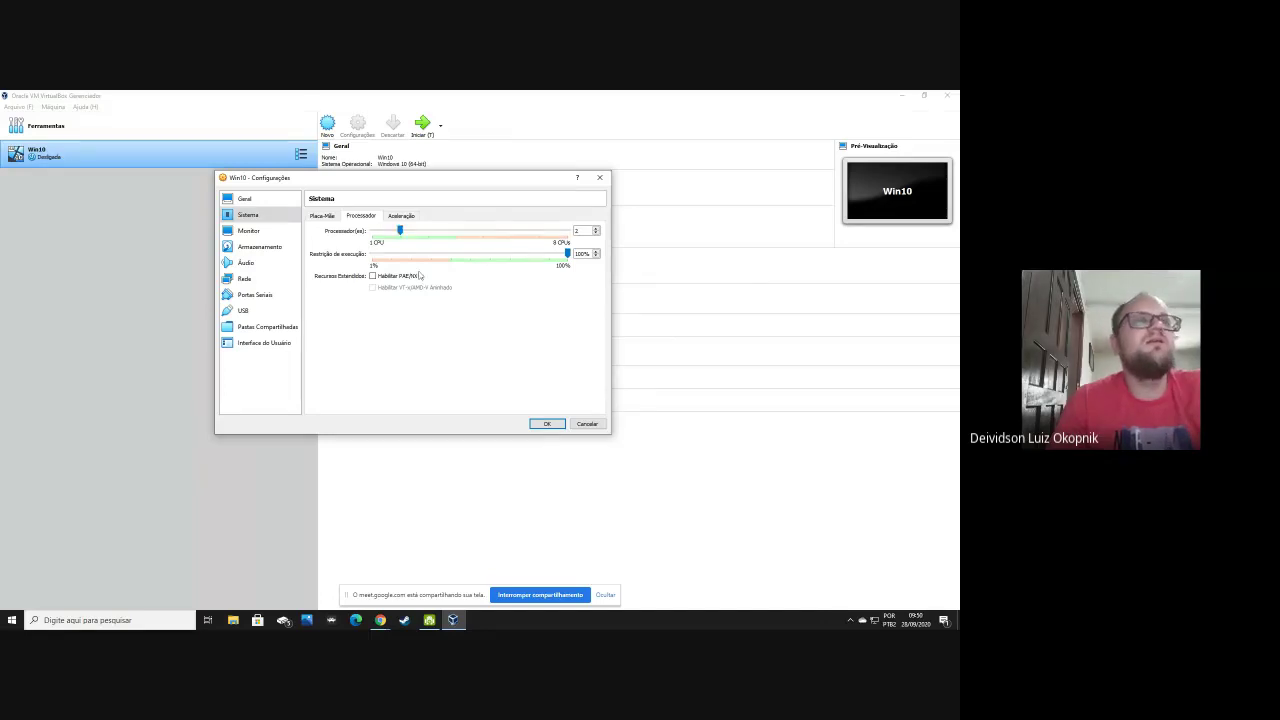
{"action": "left_click", "coordinate": [546, 424]}
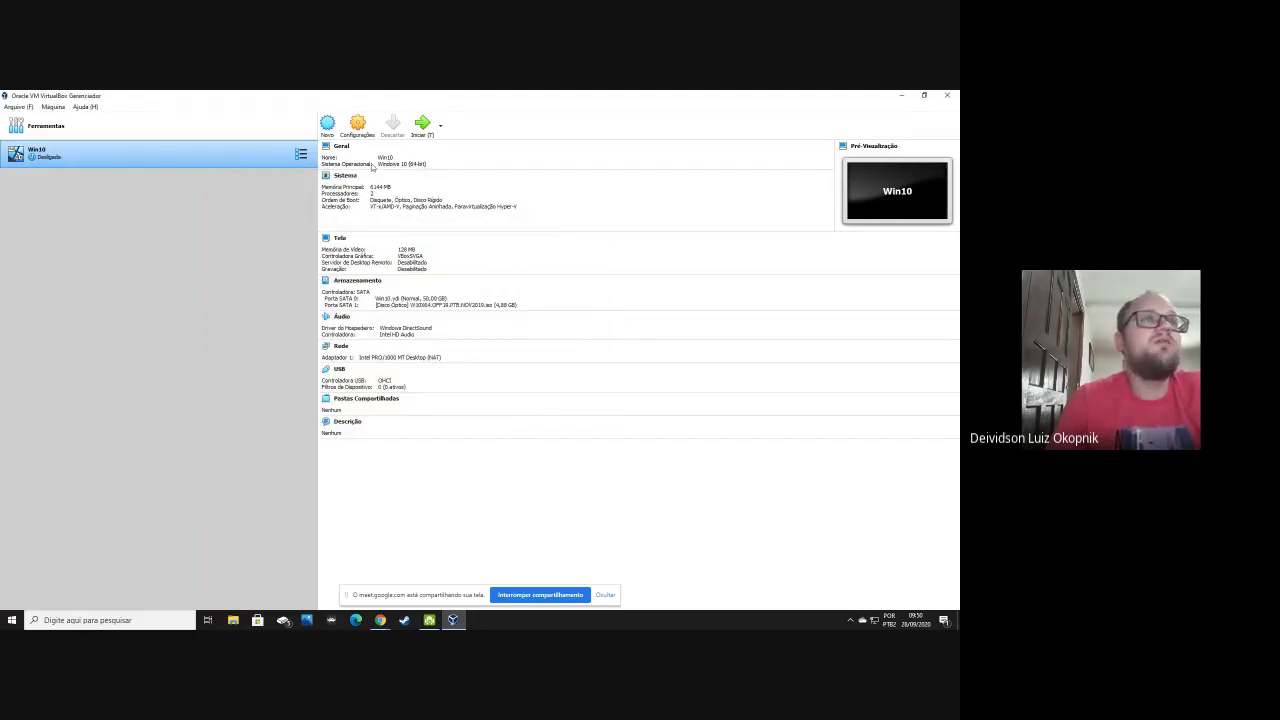
- Start the Win10 machine with W10X64.OFF19.PTB.NOV2019.iso as its boot disk
{"action": "left_click", "coordinate": [422, 124]}
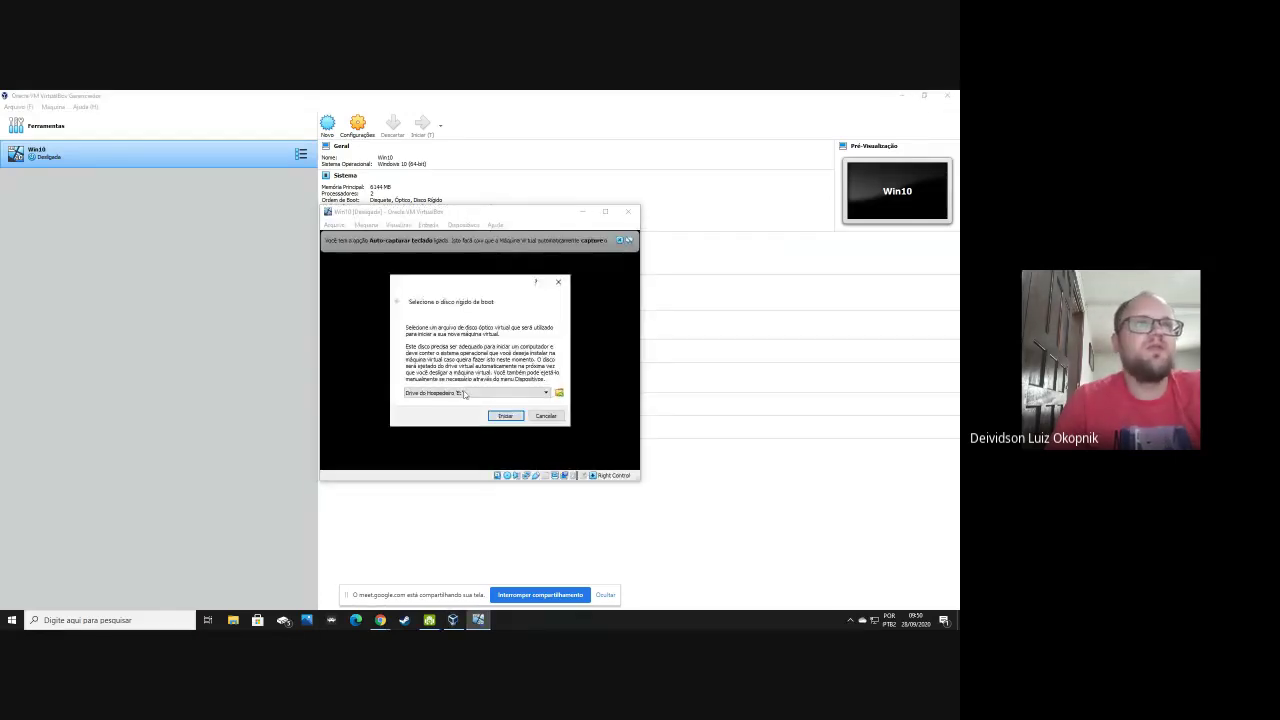
{"action": "left_click", "coordinate": [470, 395]}
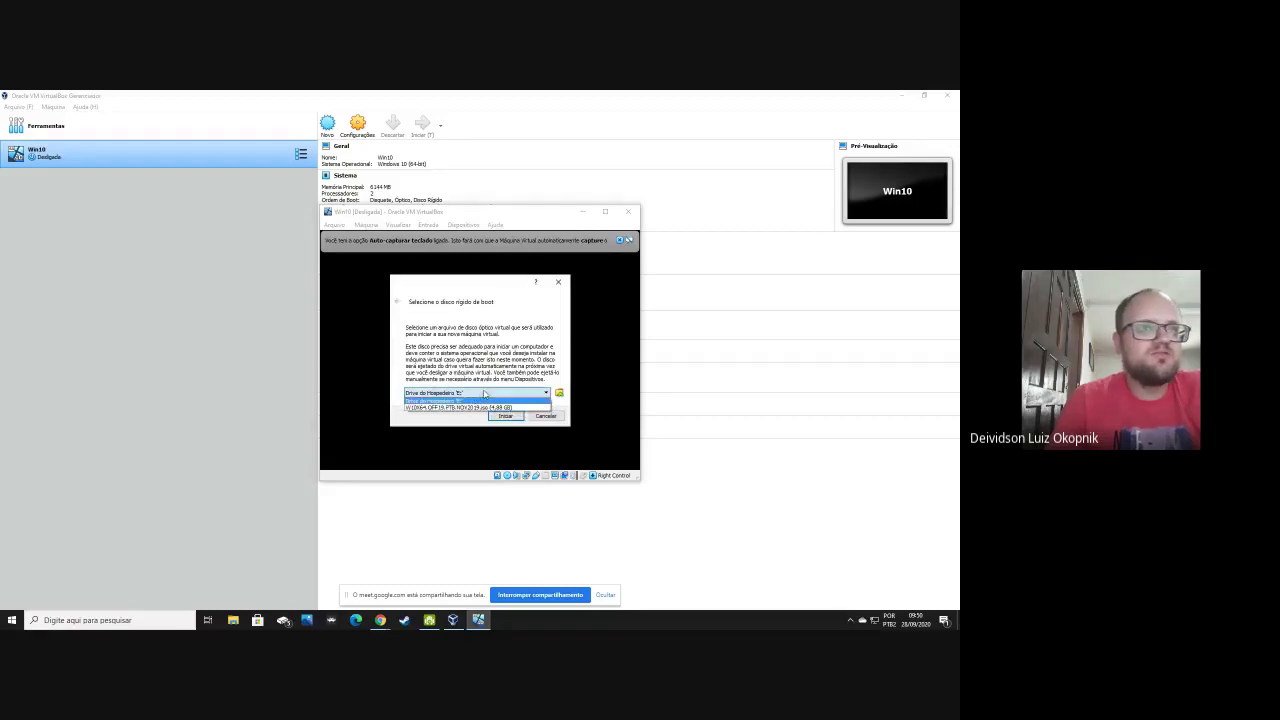
{"action": "left_click", "coordinate": [465, 408]}
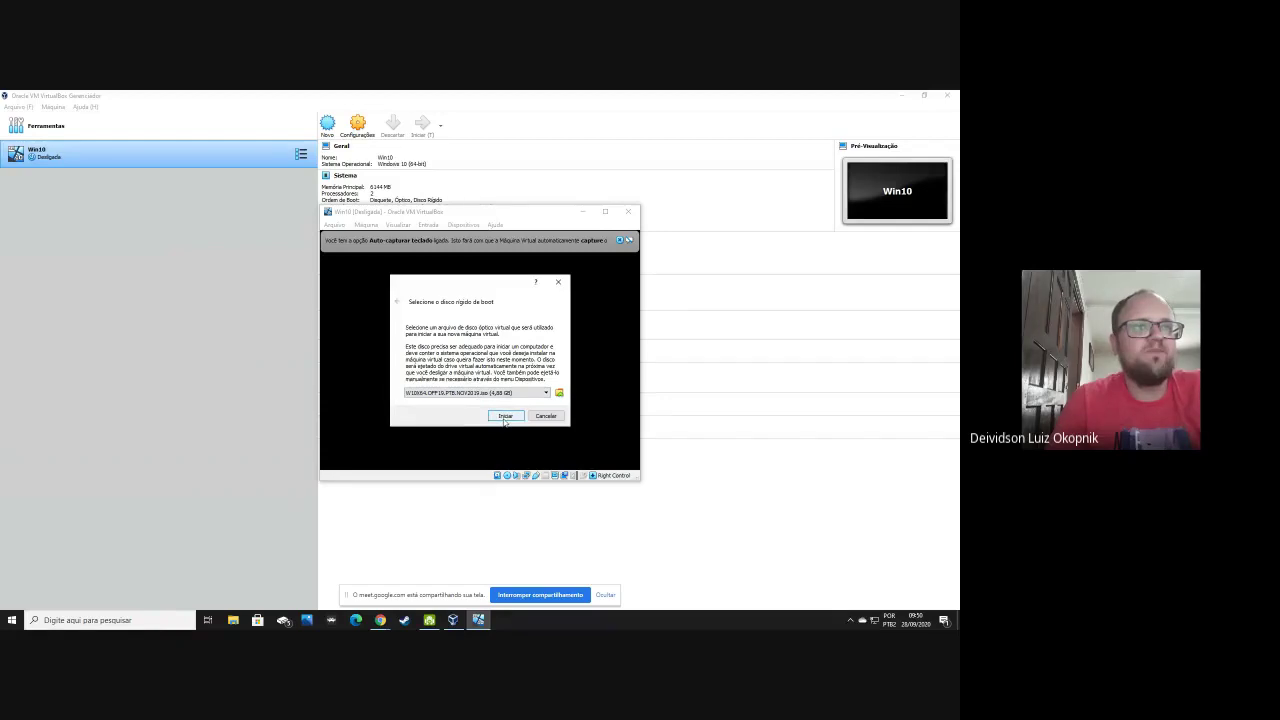
{"action": "left_click", "coordinate": [505, 417]}
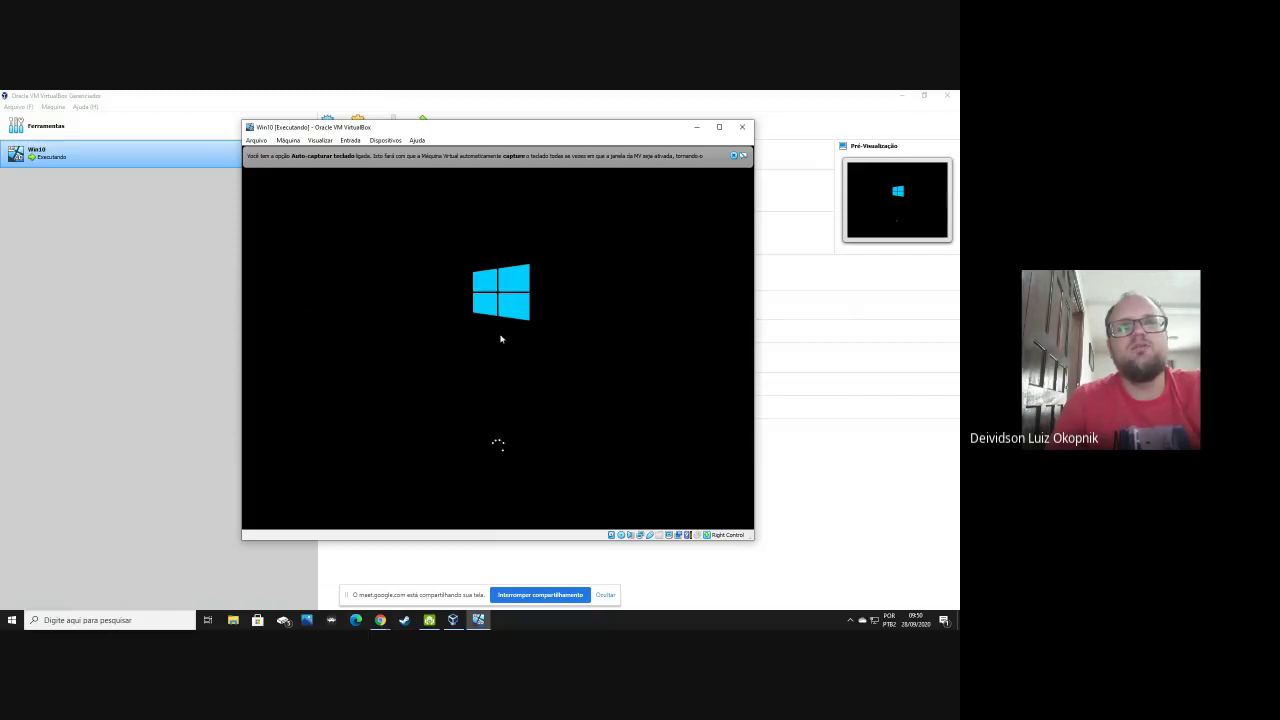
- Dismiss the keyboard capture and mouse integration notices and reposition the running machine's window
{"action": "left_click", "coordinate": [736, 157]}
{"action": "left_click_drag", "start_coordinate": [598, 128], "coordinate": [526, 128]}
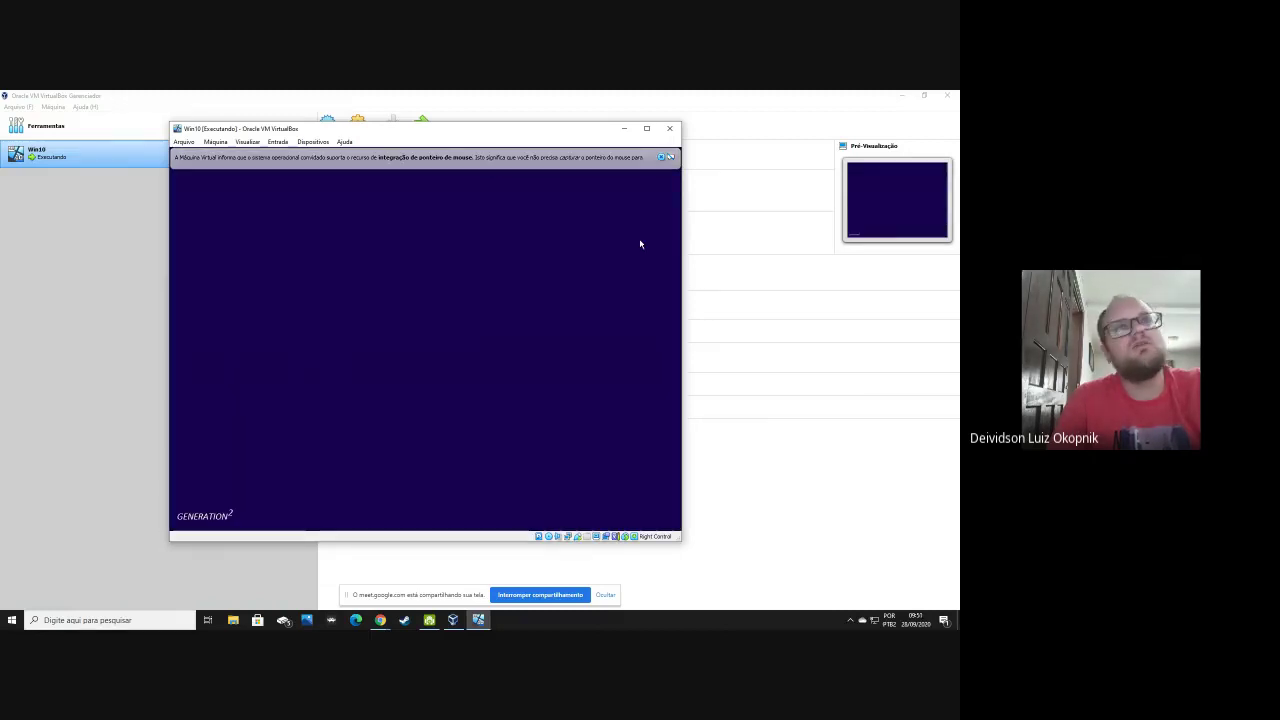
{"action": "left_click", "coordinate": [669, 158]}
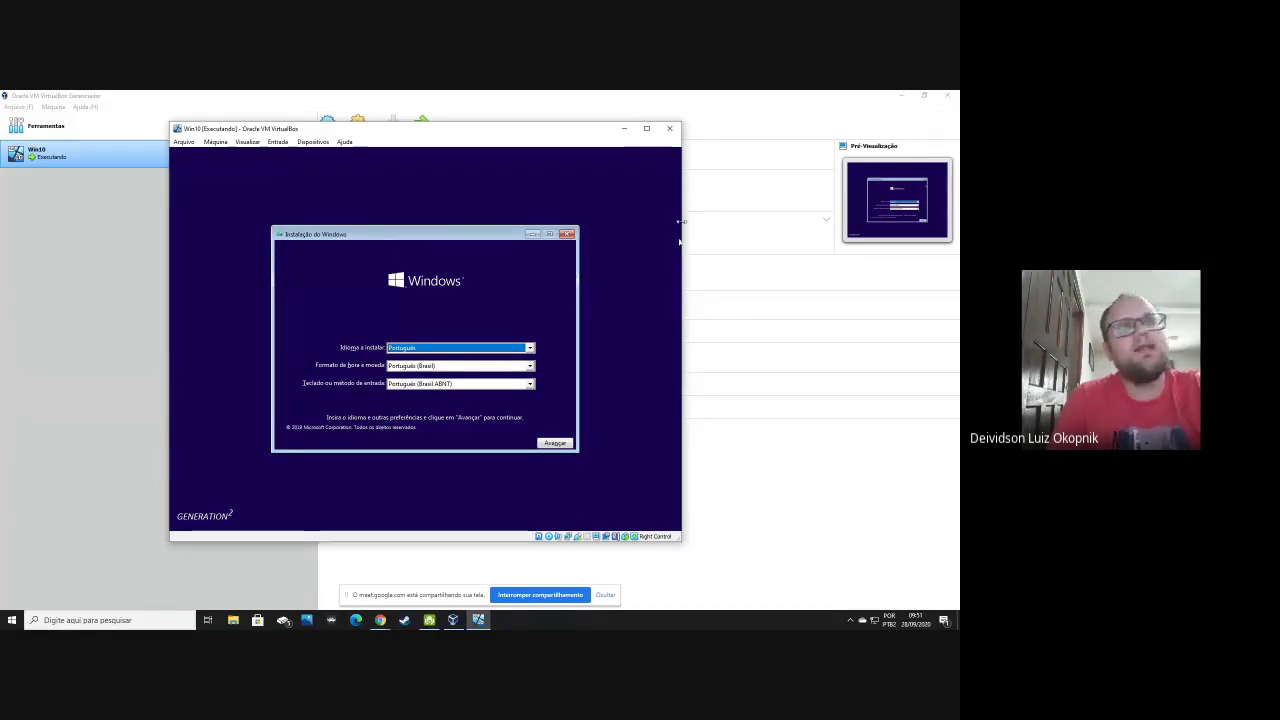
- Switch to the Google Meet call in Chrome and stop the current screen presentation
{"action": "left_click", "coordinate": [380, 620]}
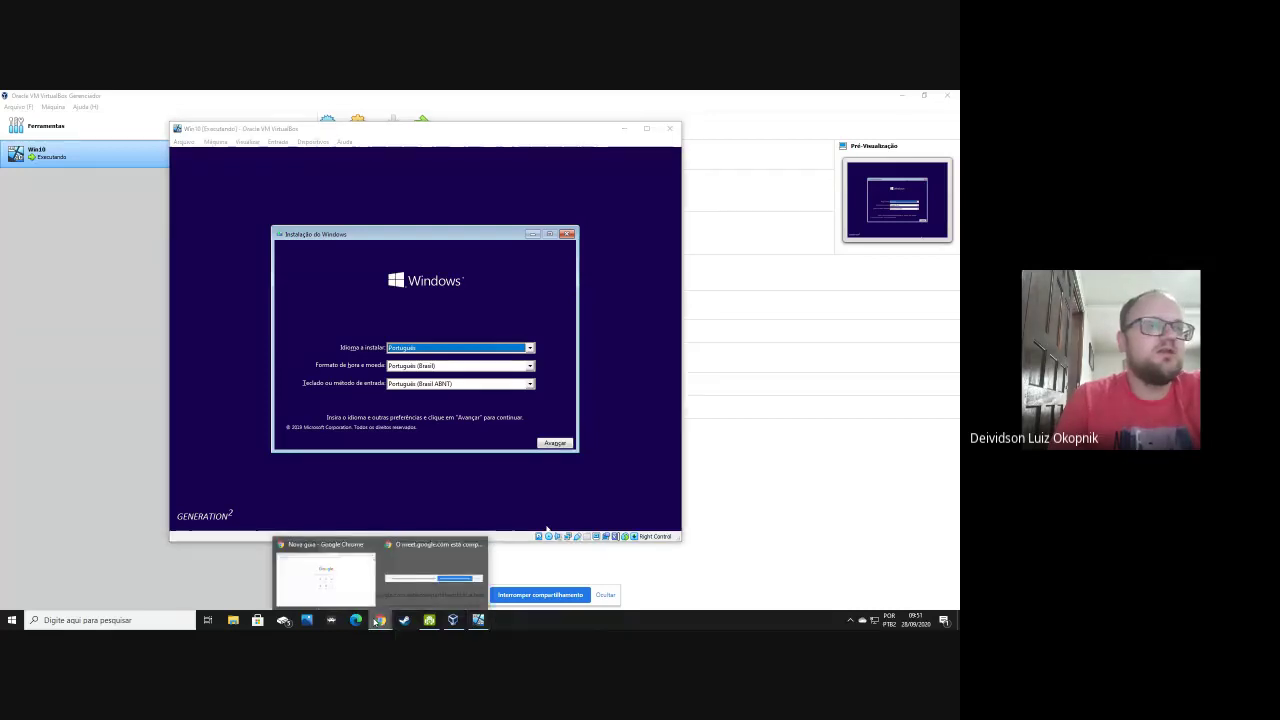
{"action": "left_click", "coordinate": [341, 591]}
{"action": "left_click", "coordinate": [409, 98]}
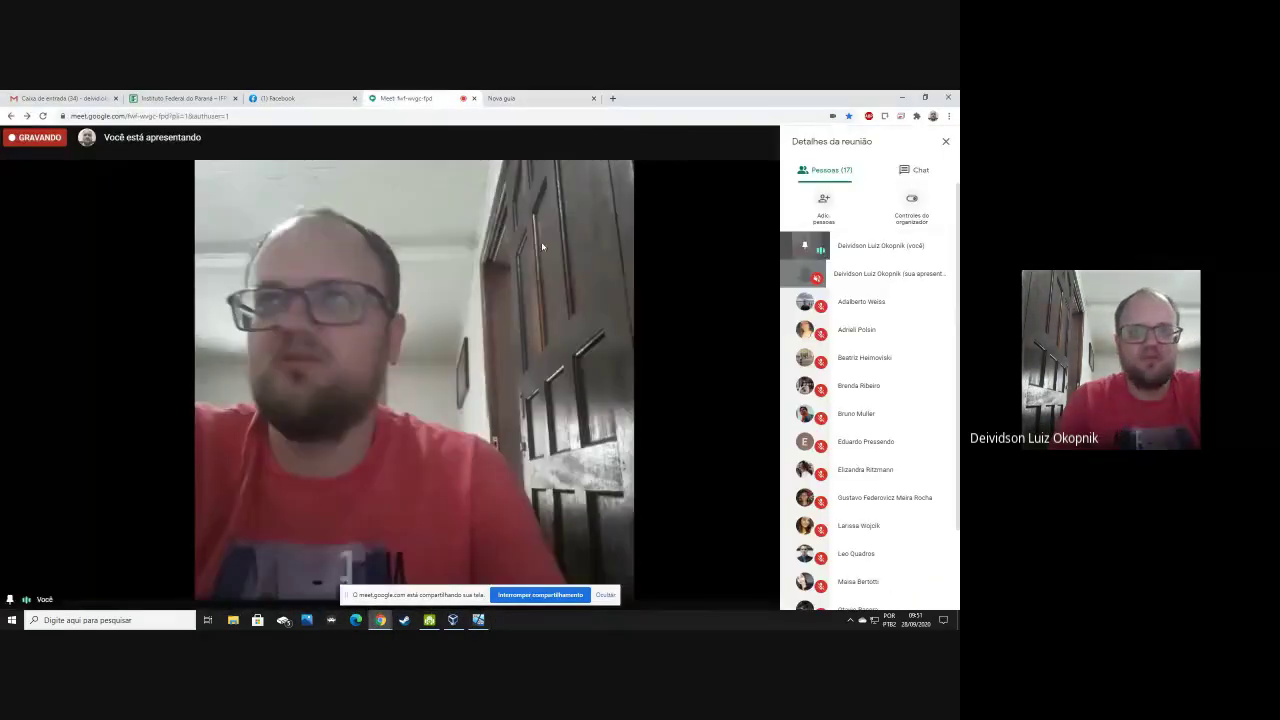
{"action": "left_click", "coordinate": [685, 591]}
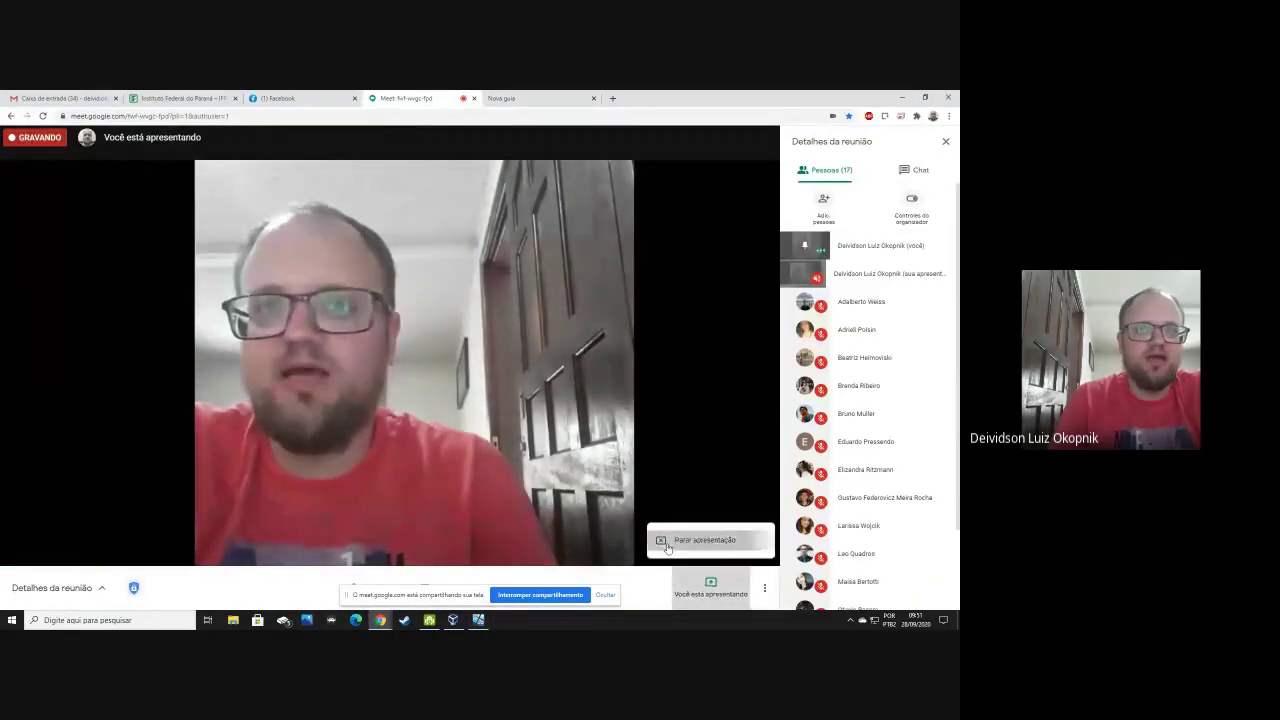
{"action": "left_click", "coordinate": [705, 549]}
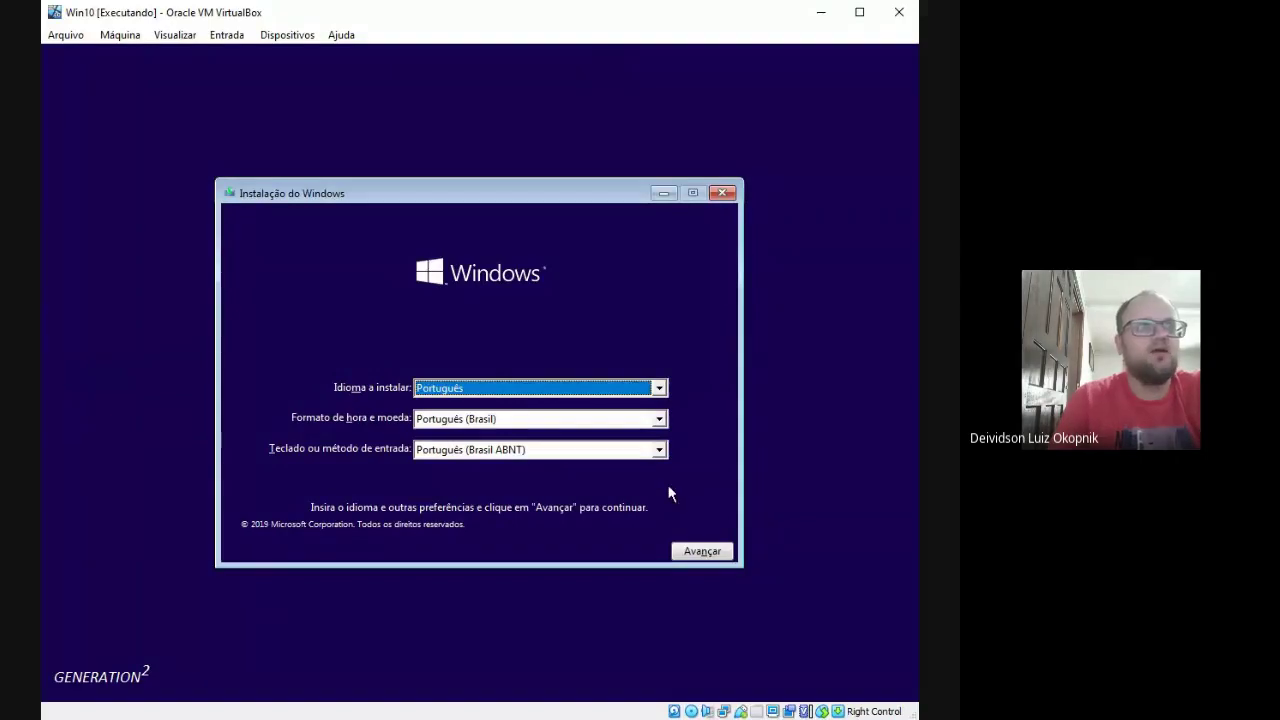
- Check the Windows installer's language and time format choices, keeping Português and Português (Brasil)
{"action": "left_click", "coordinate": [498, 390]}
{"action": "left_click", "coordinate": [514, 401]}
{"action": "left_click", "coordinate": [534, 421]}
{"action": "left_click", "coordinate": [536, 432]}
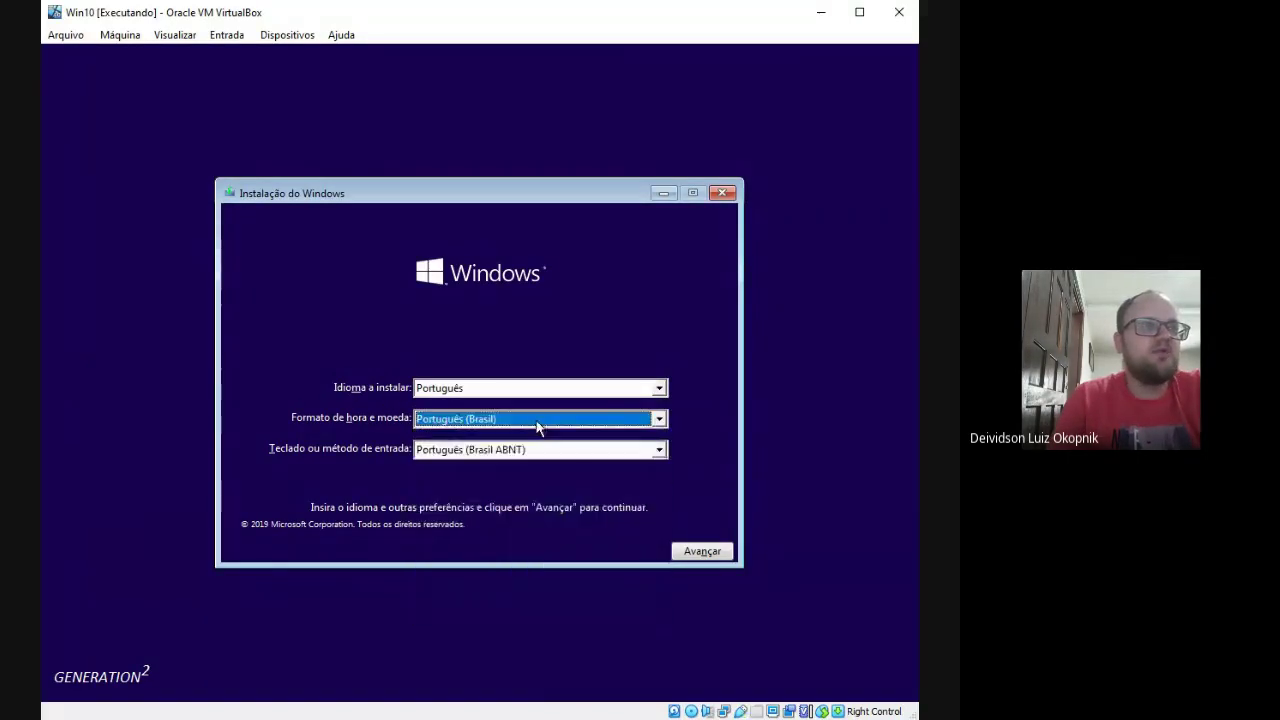
- Set the keyboard or input method to Português (Brasil ABNT2) and accept the installer's language settings
{"action": "left_click", "coordinate": [500, 451]}
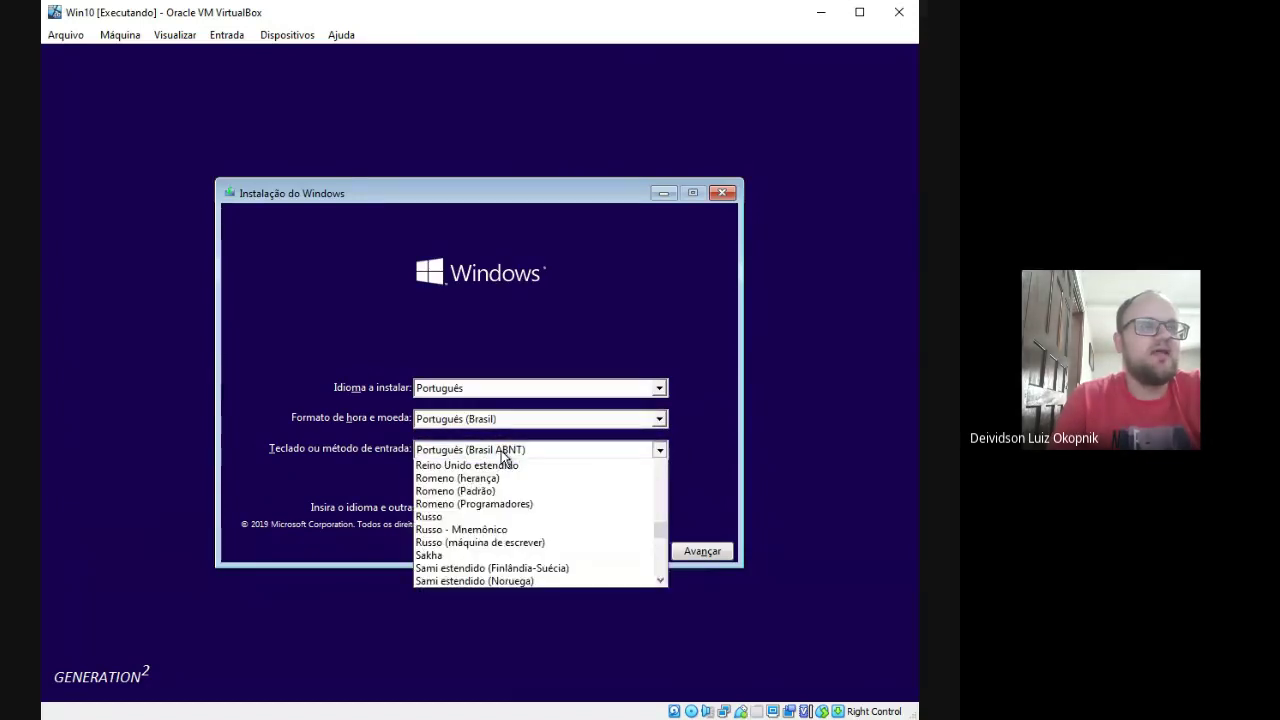
{"action": "left_click", "coordinate": [522, 455]}
{"action": "left_click", "coordinate": [523, 452]}
{"action": "left_click", "coordinate": [516, 455]}
{"action": "left_click", "coordinate": [510, 455]}
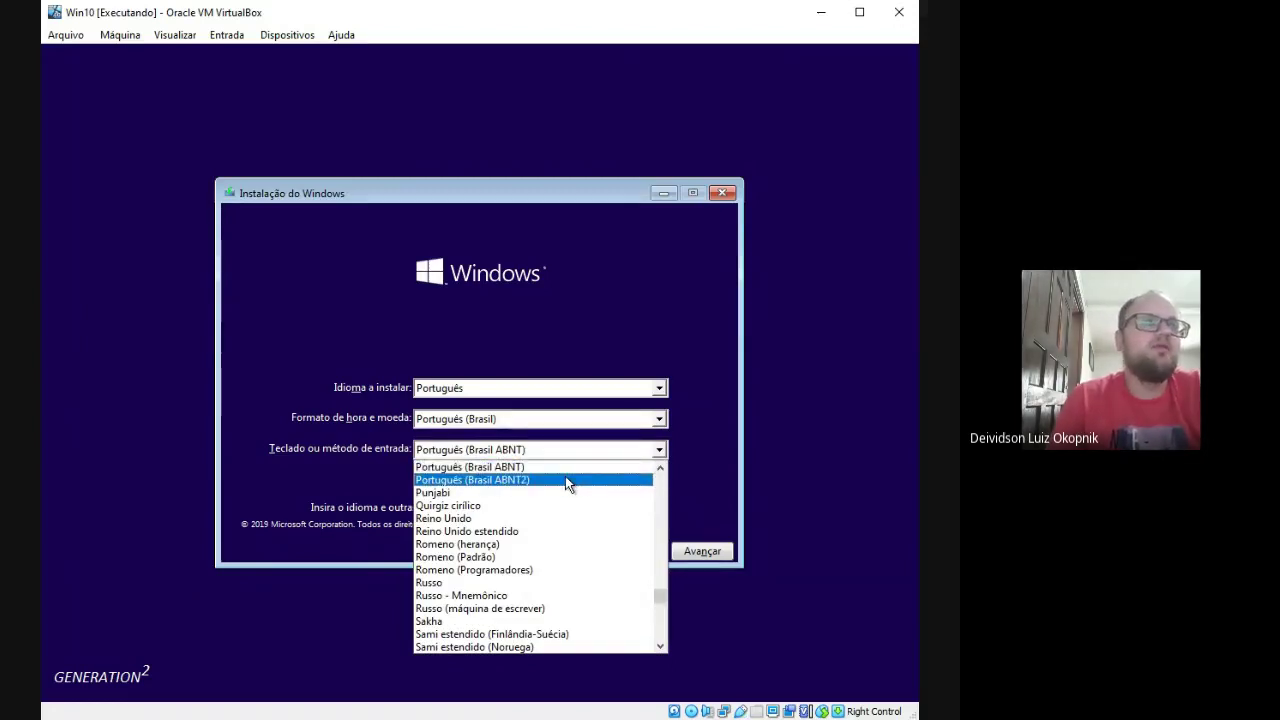
{"action": "left_click", "coordinate": [565, 481]}
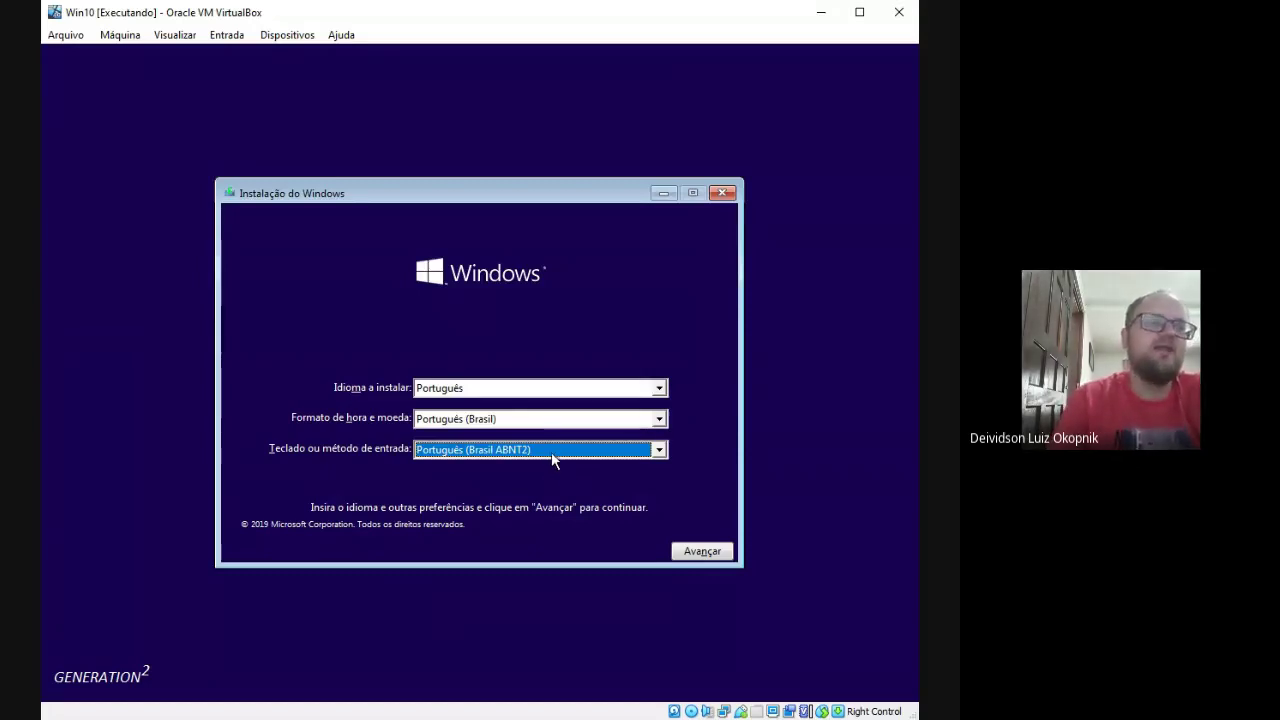
{"action": "left_click", "coordinate": [553, 453]}
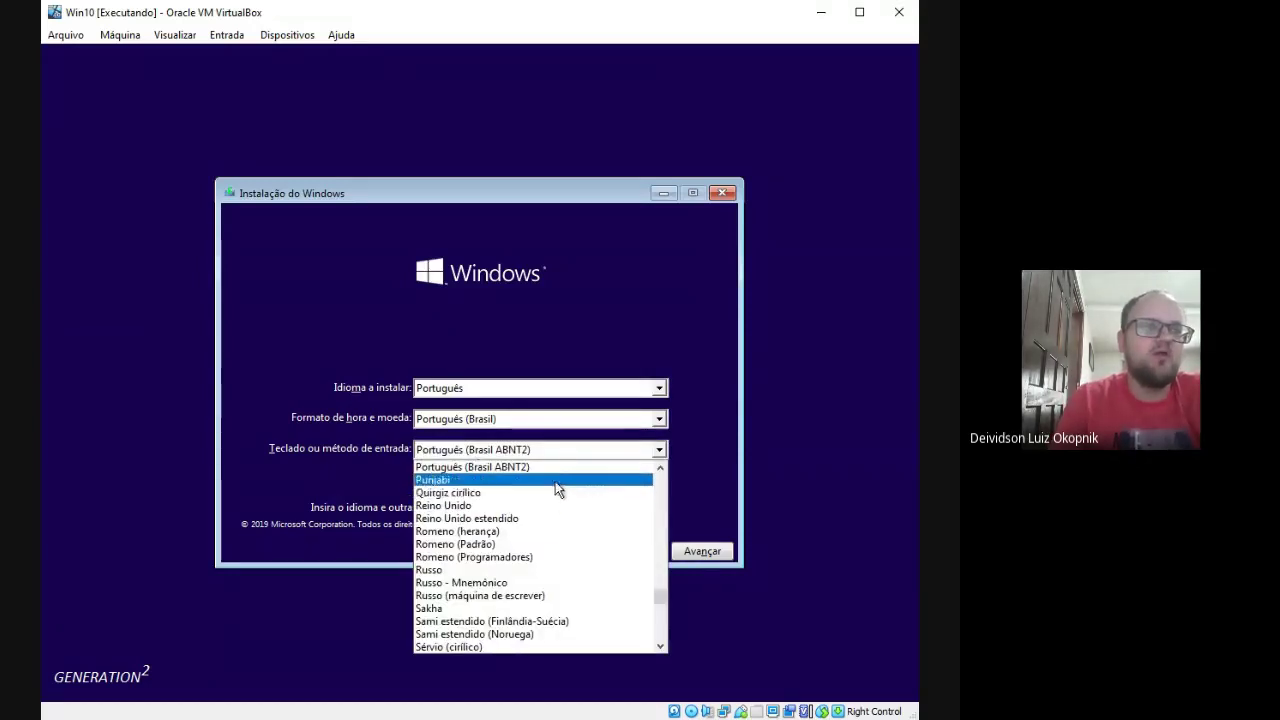
{"action": "left_click", "coordinate": [659, 467]}
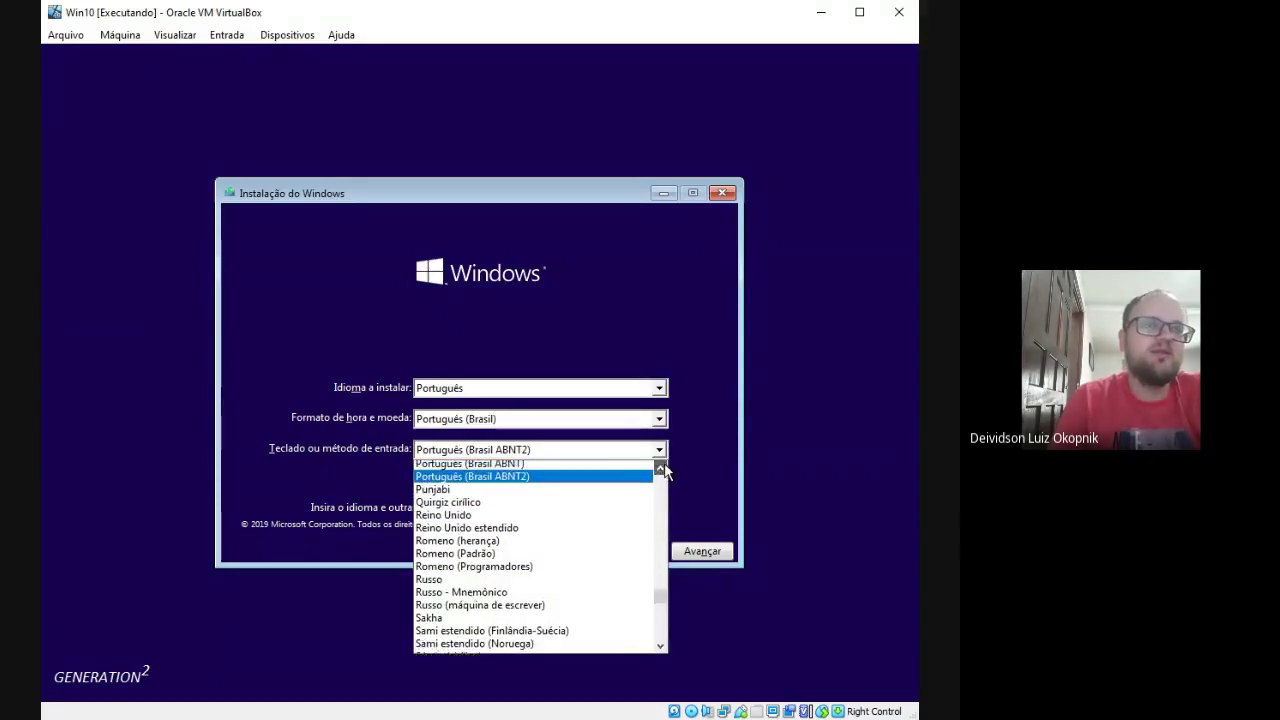
{"action": "left_click", "coordinate": [577, 482]}
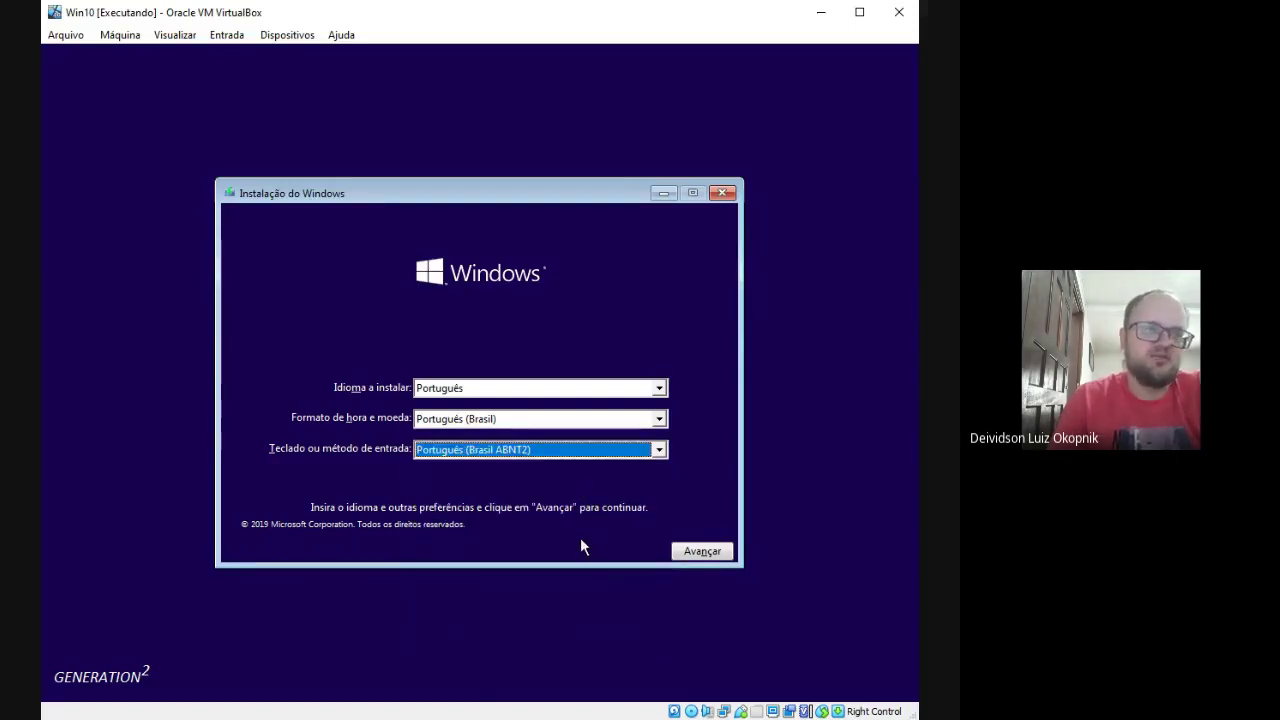
{"action": "left_click", "coordinate": [707, 557]}
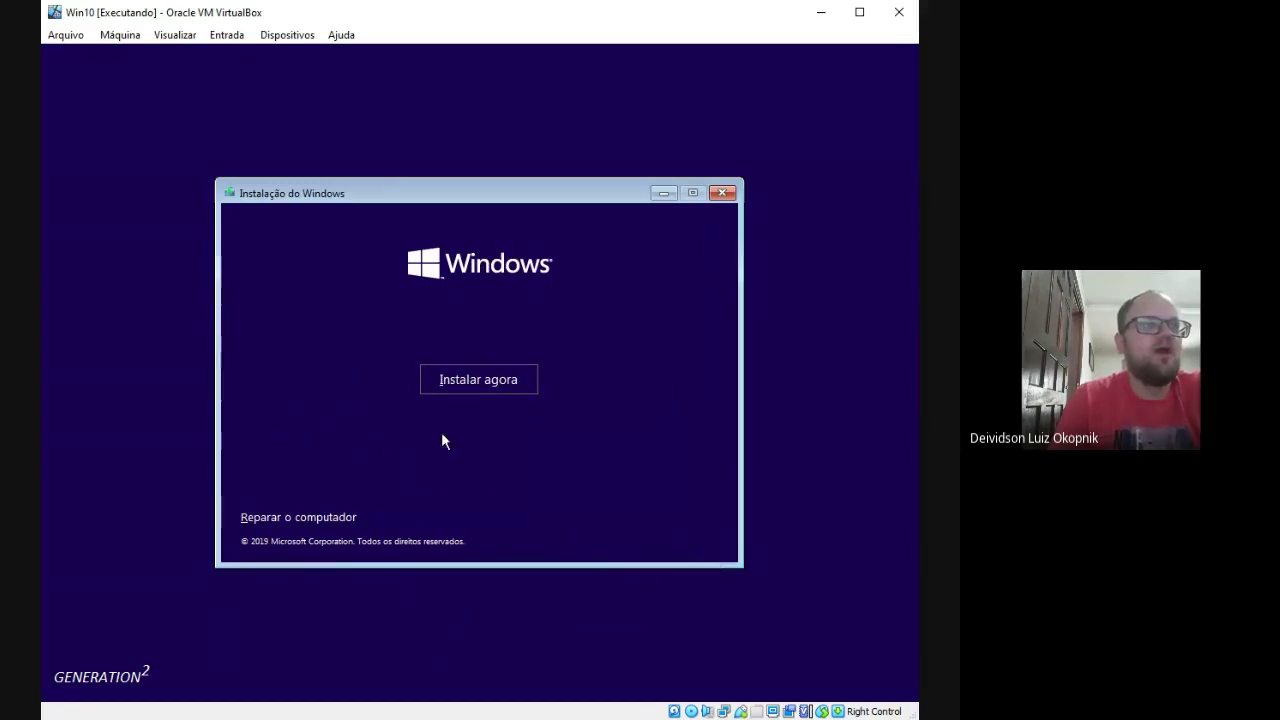
- Start the Windows installation and accept the licence terms
{"action": "left_click", "coordinate": [487, 385]}
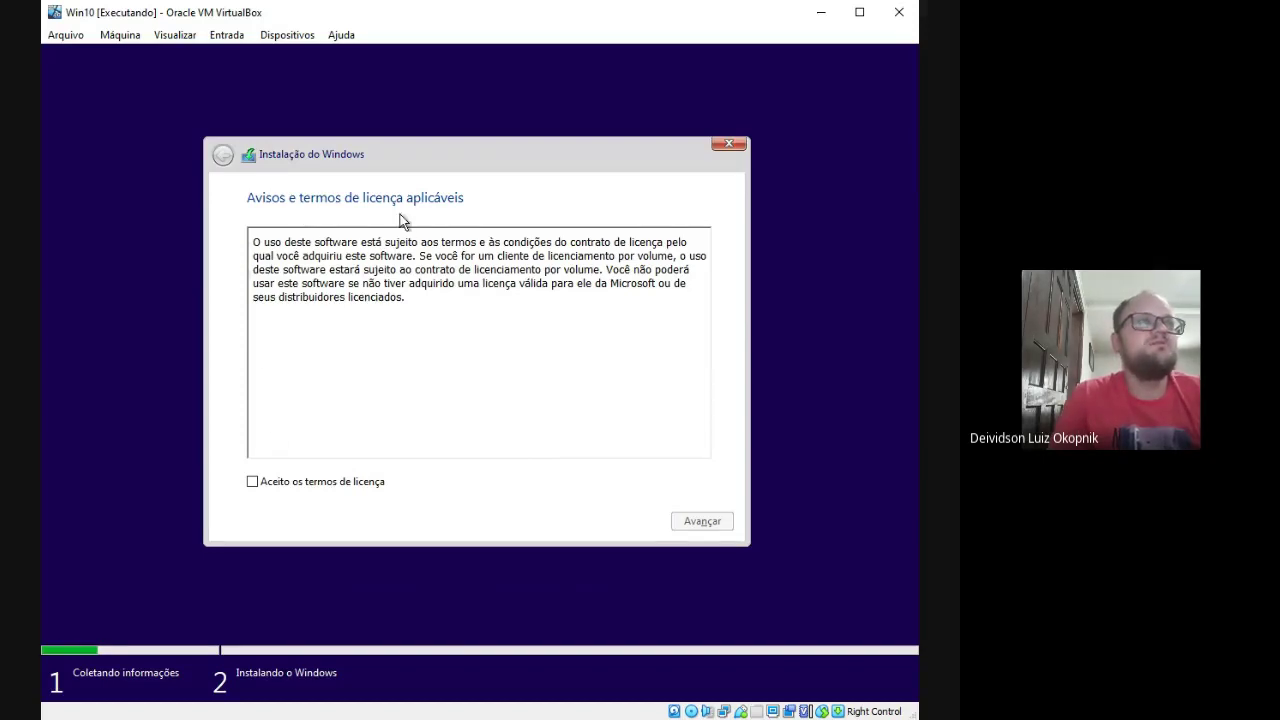
{"action": "left_click", "coordinate": [320, 483]}
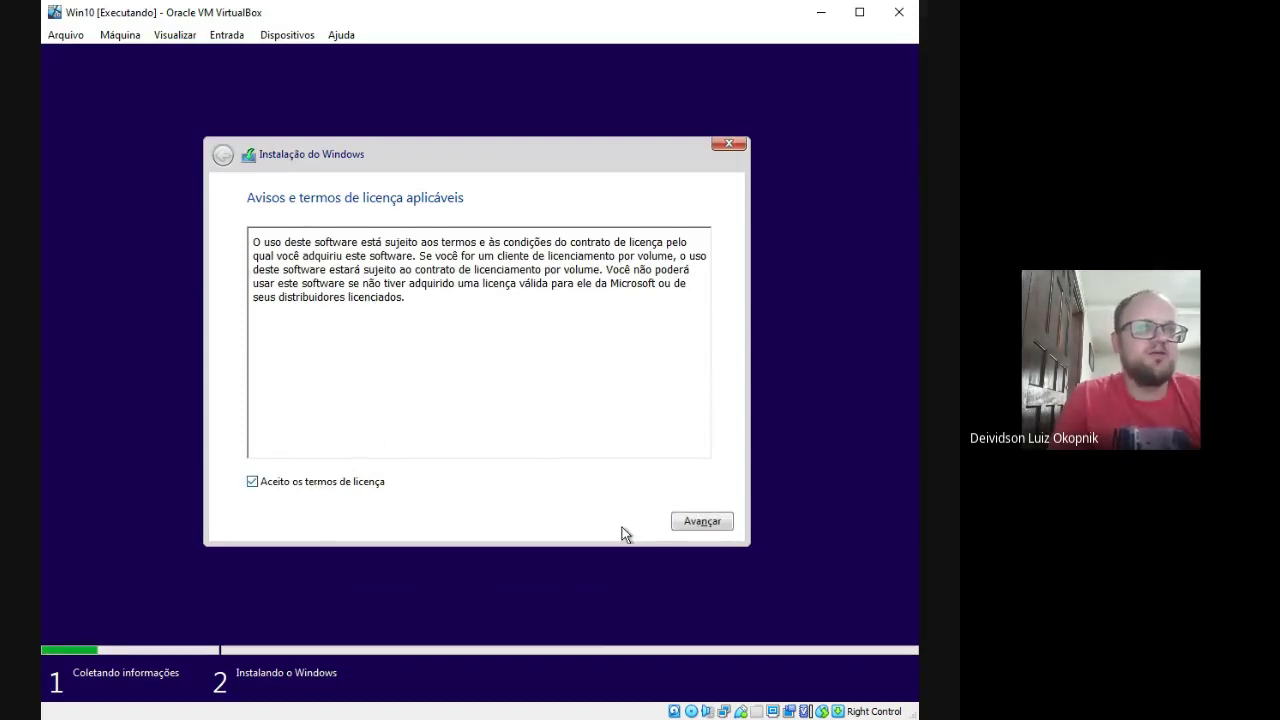
{"action": "left_click", "coordinate": [682, 522]}
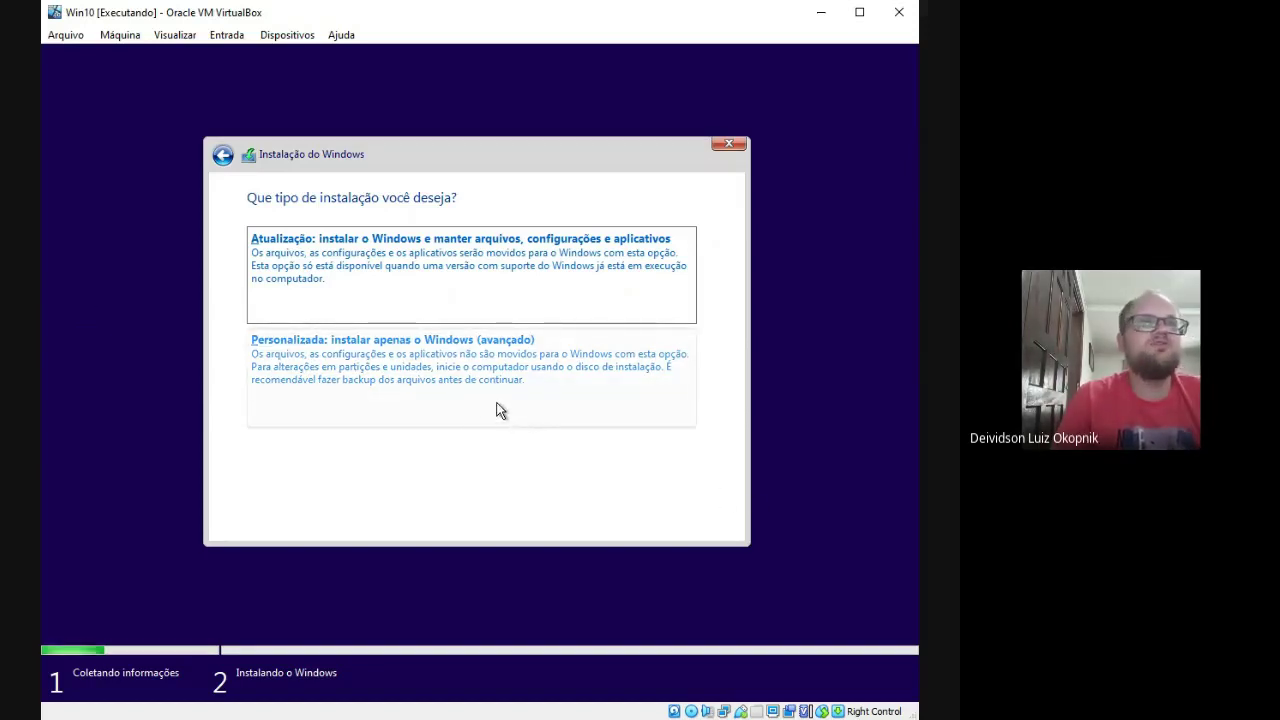
- Choose the custom Windows-only installation and install onto the unallocated space of drive 0 without creating a partition manually
{"action": "left_click", "coordinate": [391, 386]}
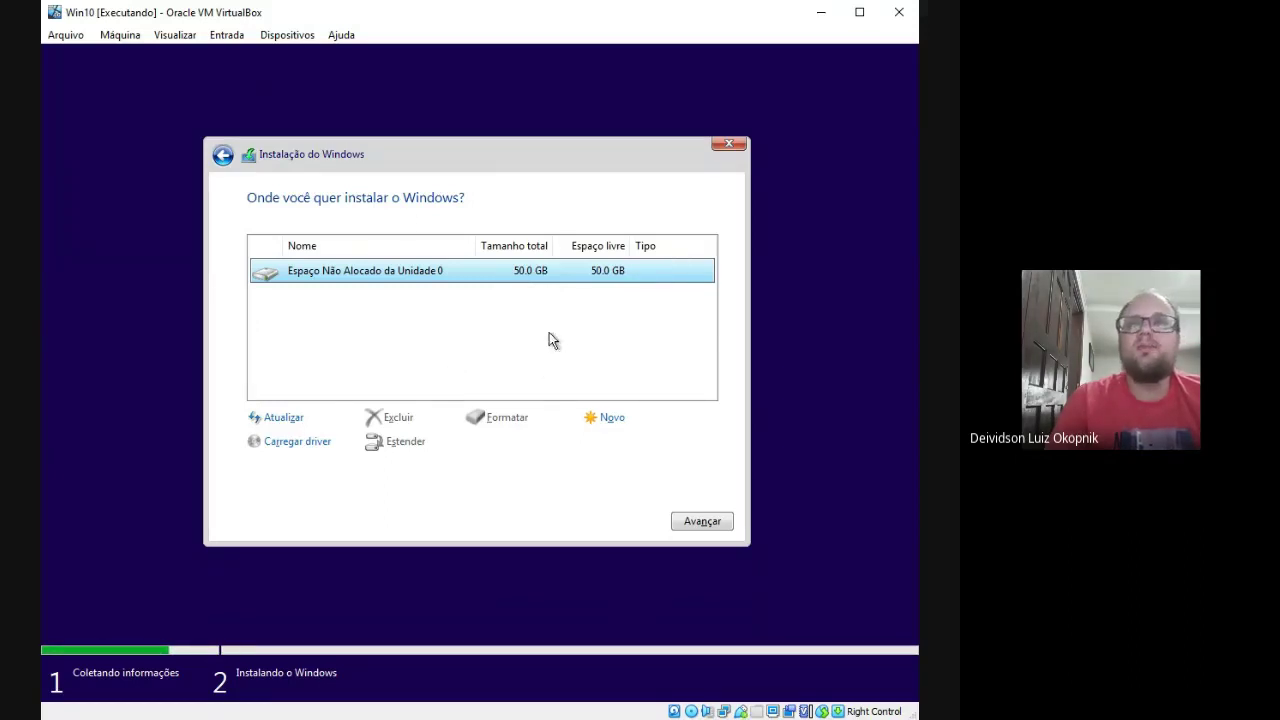
{"action": "left_click", "coordinate": [603, 424]}
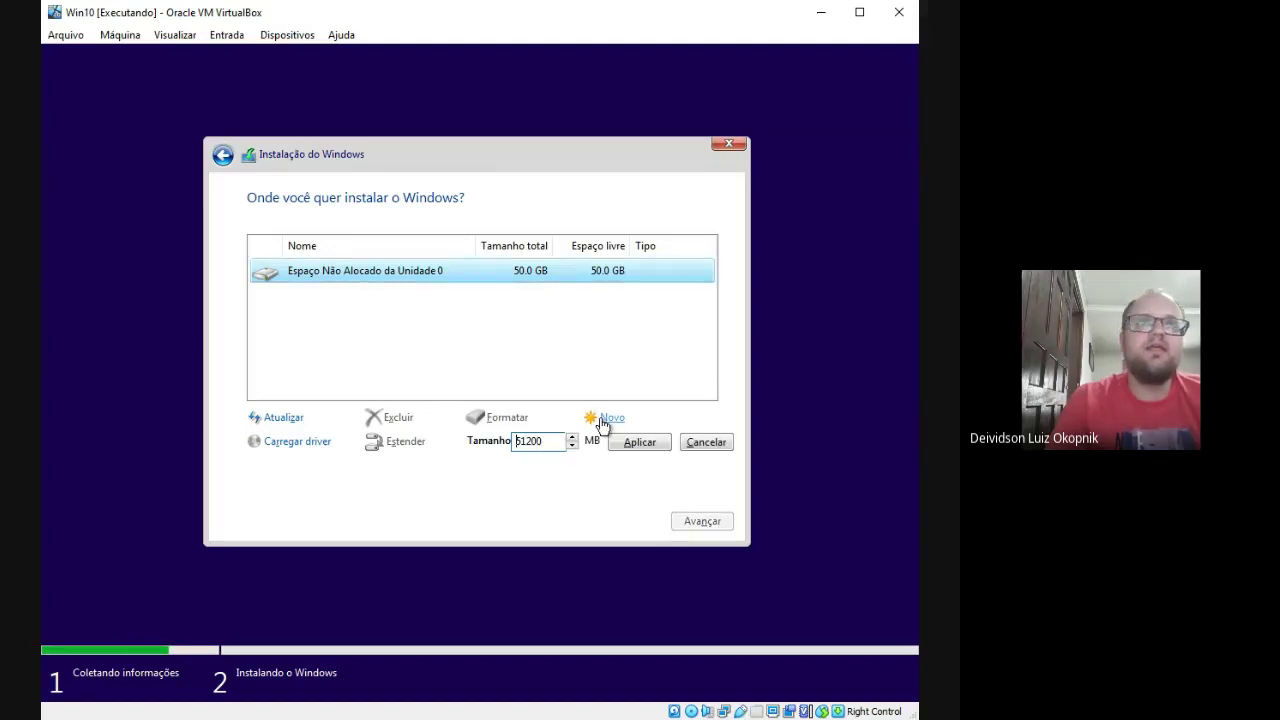
{"action": "left_click", "coordinate": [703, 443]}
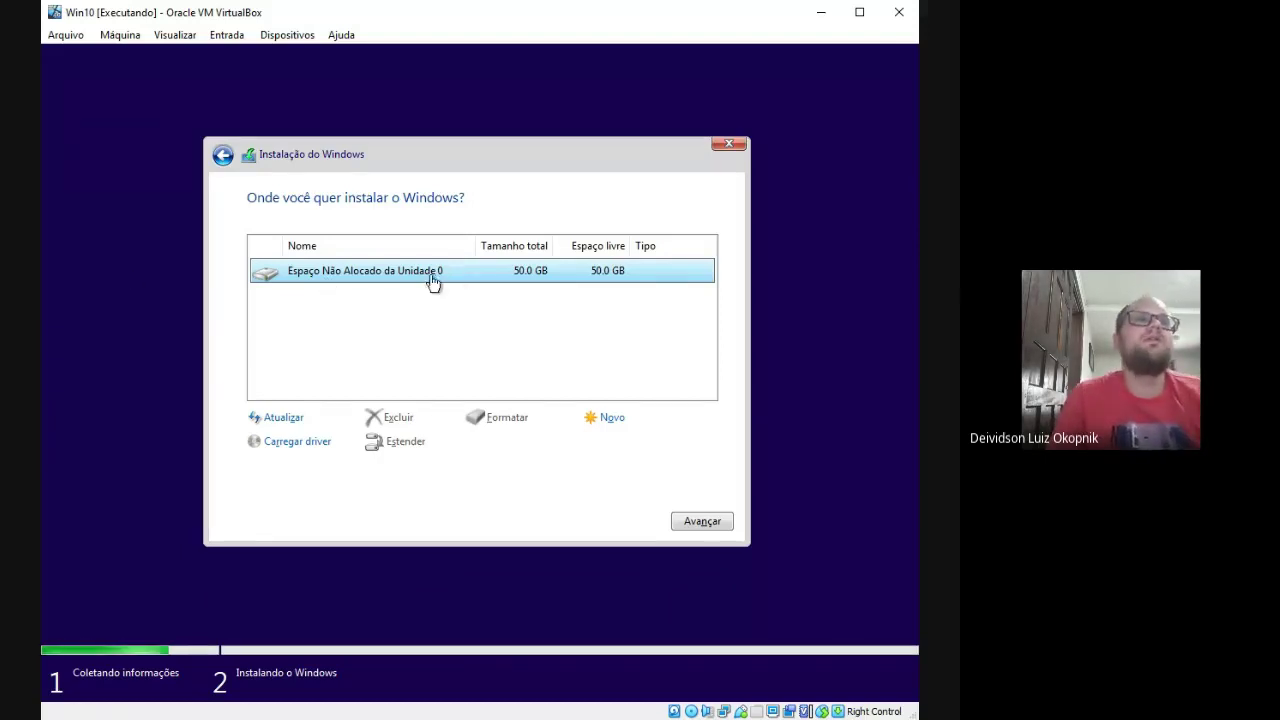
{"action": "left_click", "coordinate": [349, 316]}
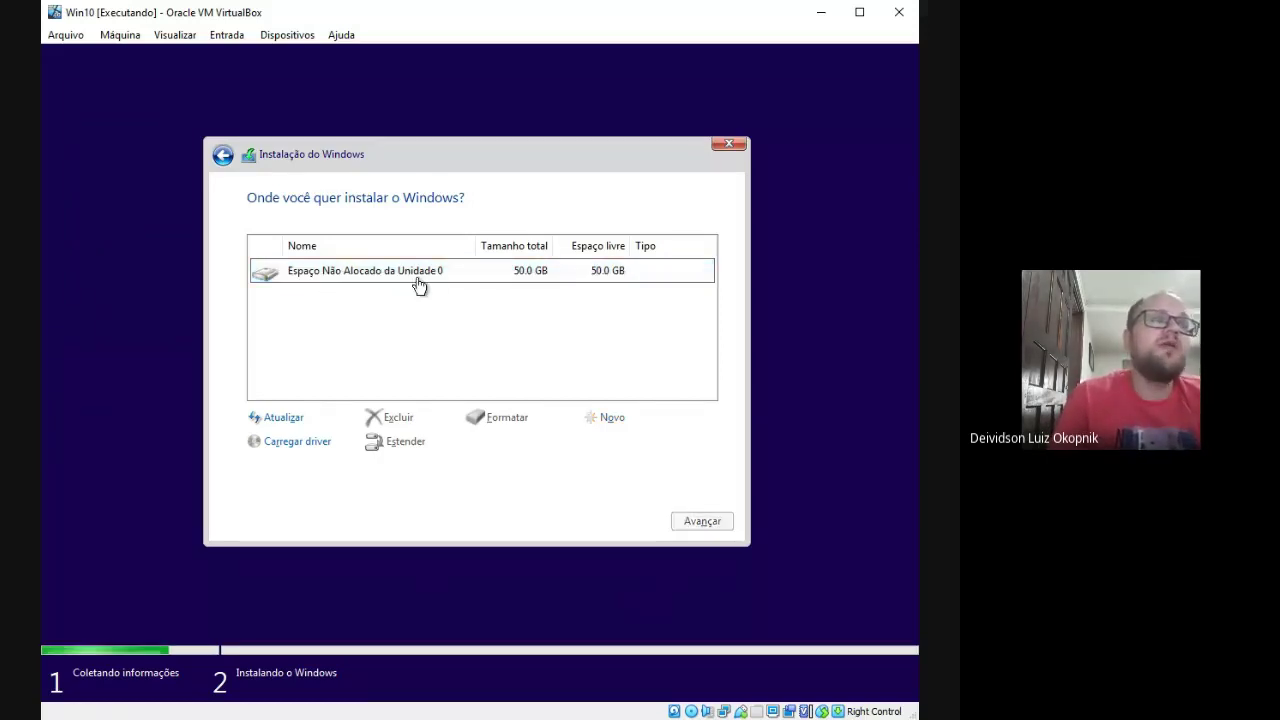
{"action": "left_click", "coordinate": [370, 278]}
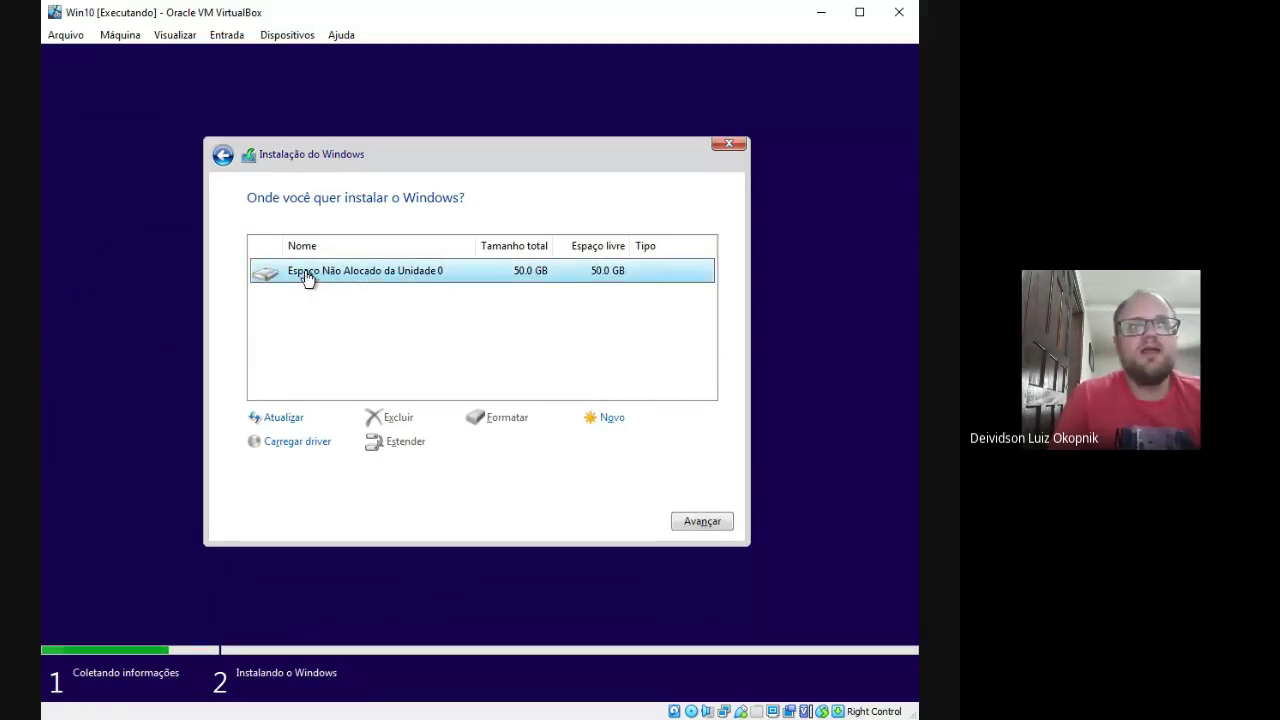
{"action": "left_click", "coordinate": [680, 525]}
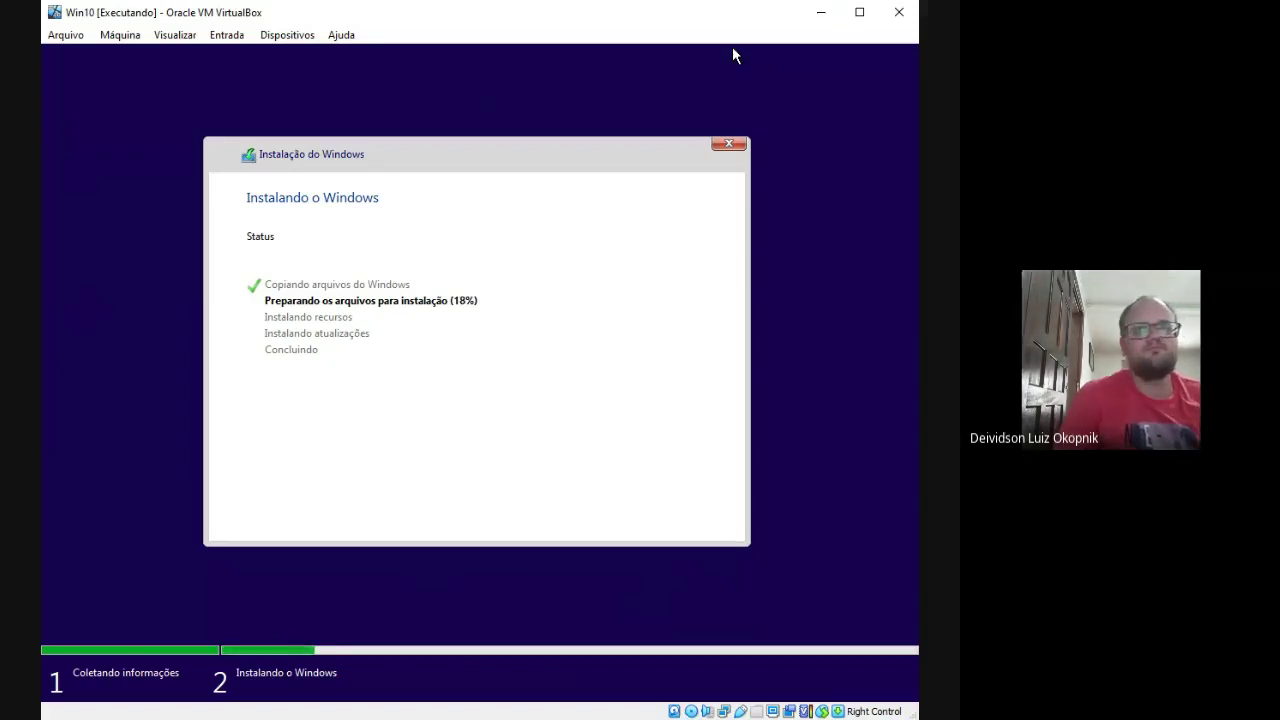
{"action": "key", "text": "alt+Tab"}
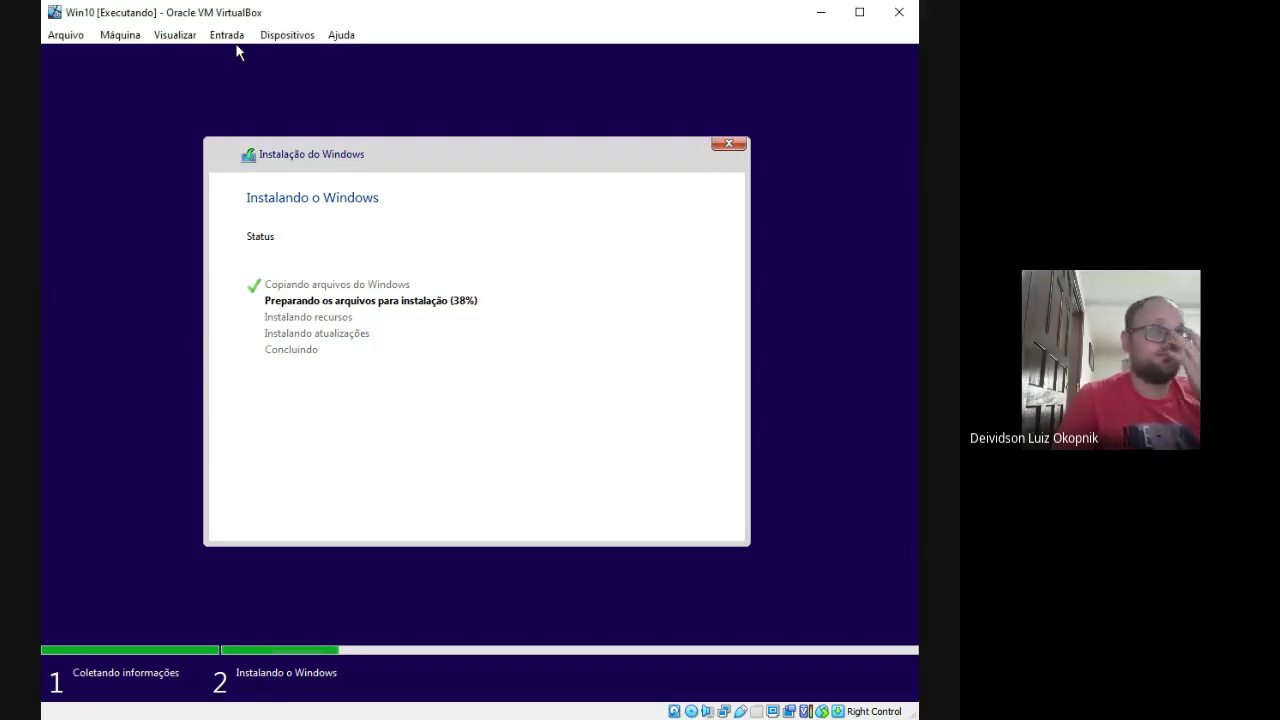
{"action": "key", "text": "alt+Tab"}
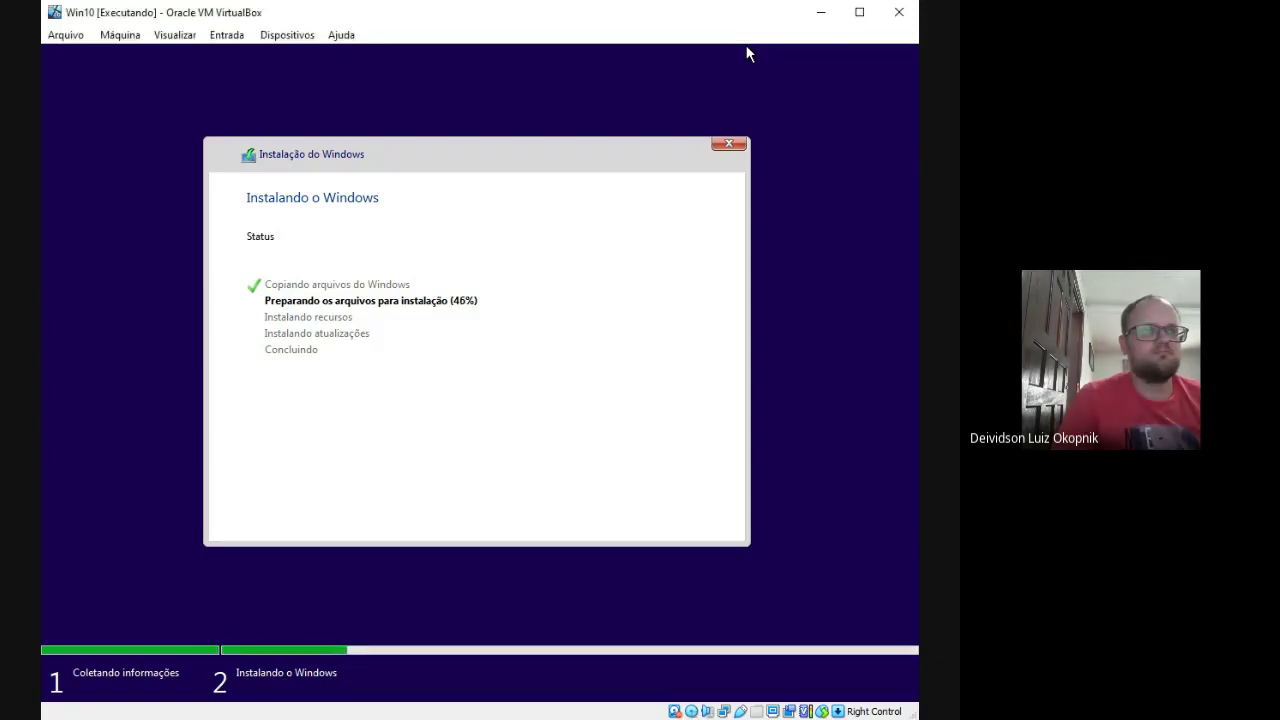
{"action": "key", "text": "alt+Tab"}
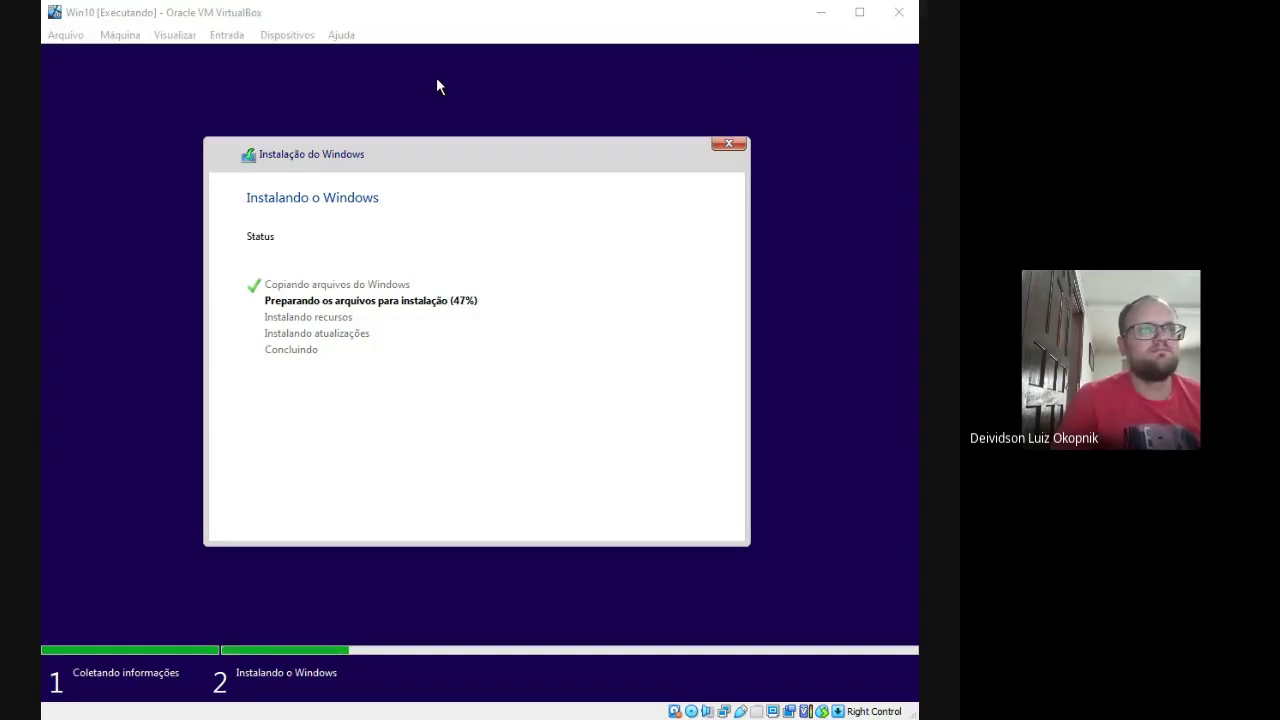
{"action": "key", "text": "alt+Tab"}
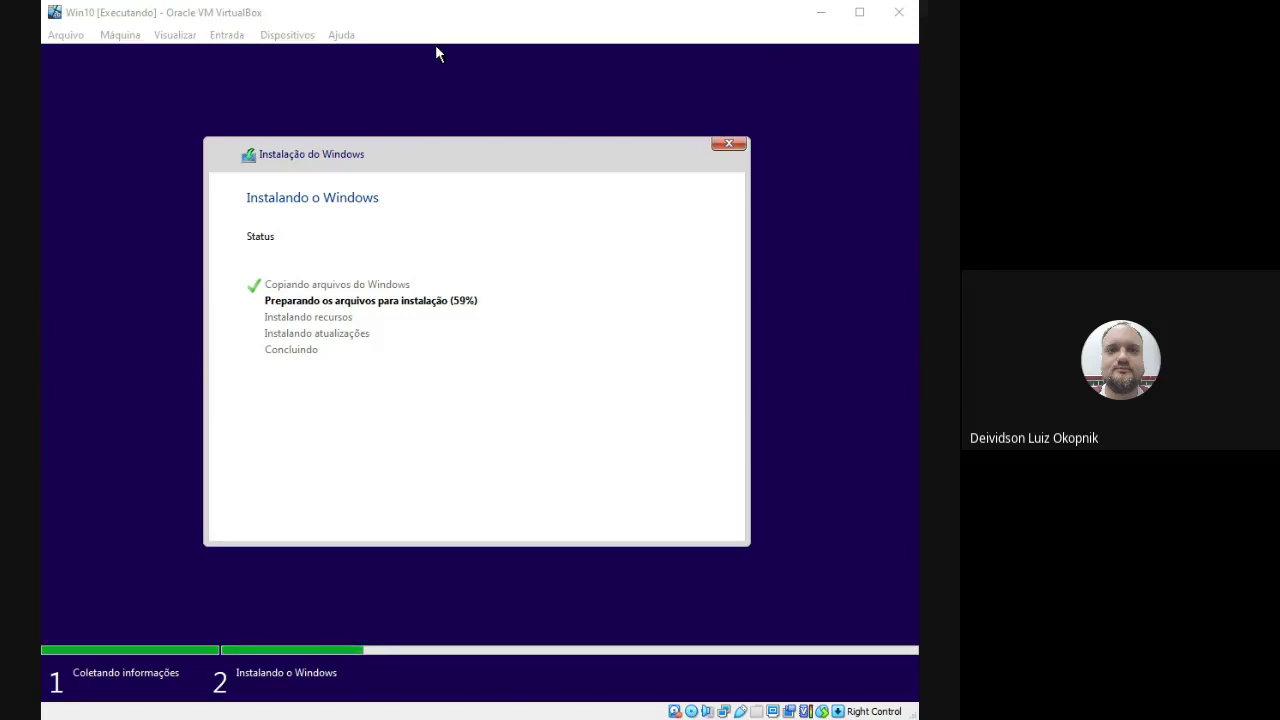
{"action": "key", "text": "alt+Tab"}
{"action": "key", "text": "alt+Tab"}
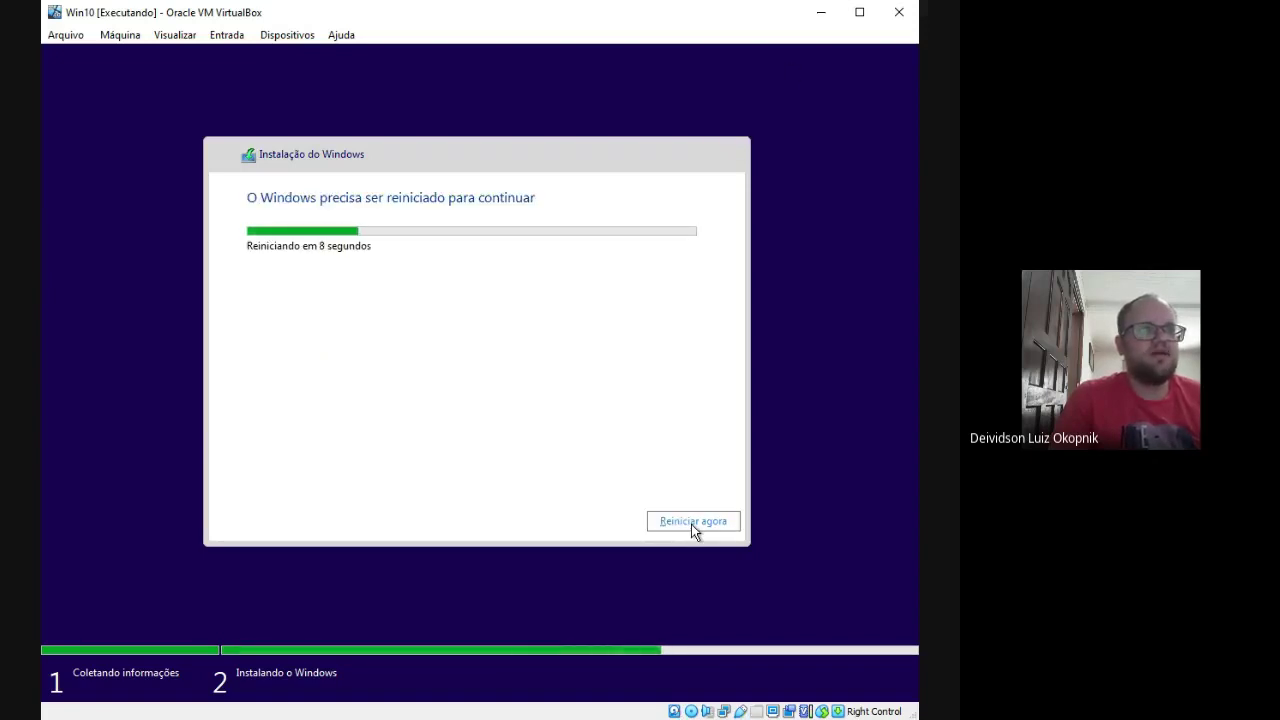
- Restart the virtual machine immediately to continue the installation and dismiss the mouse pointer integration notices
{"action": "left_click", "coordinate": [691, 522]}
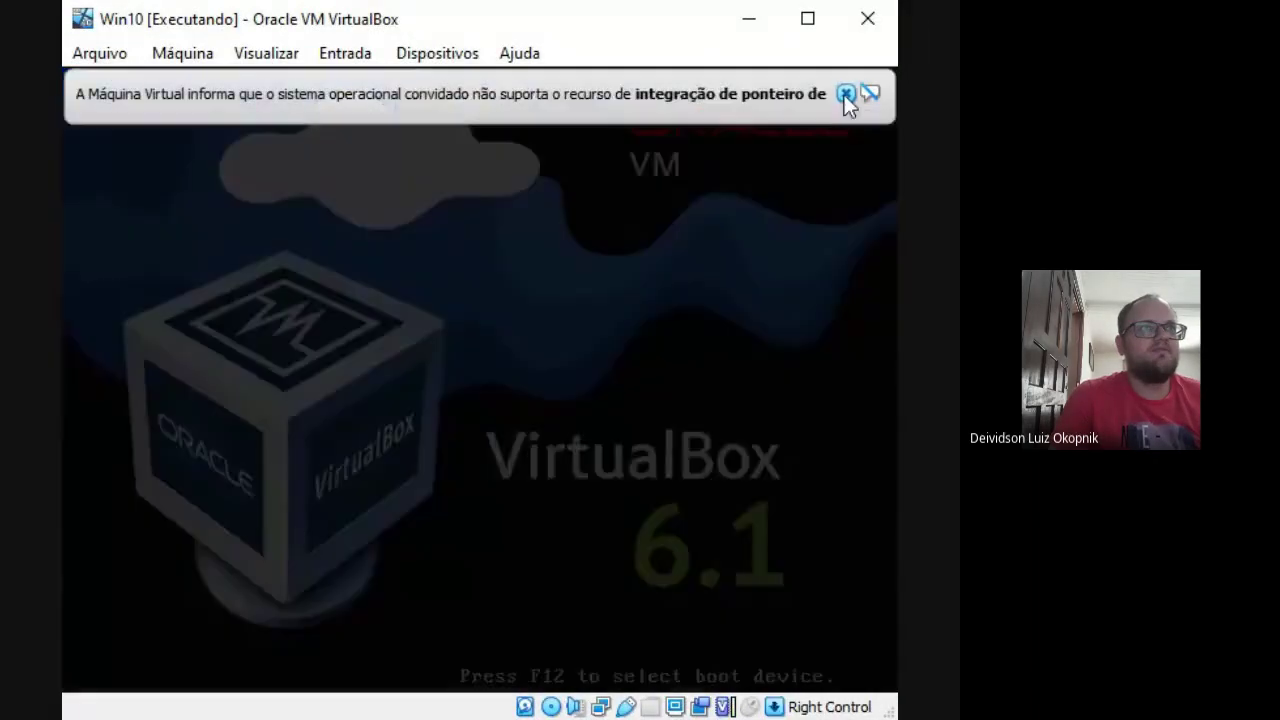
{"action": "left_click", "coordinate": [845, 95]}
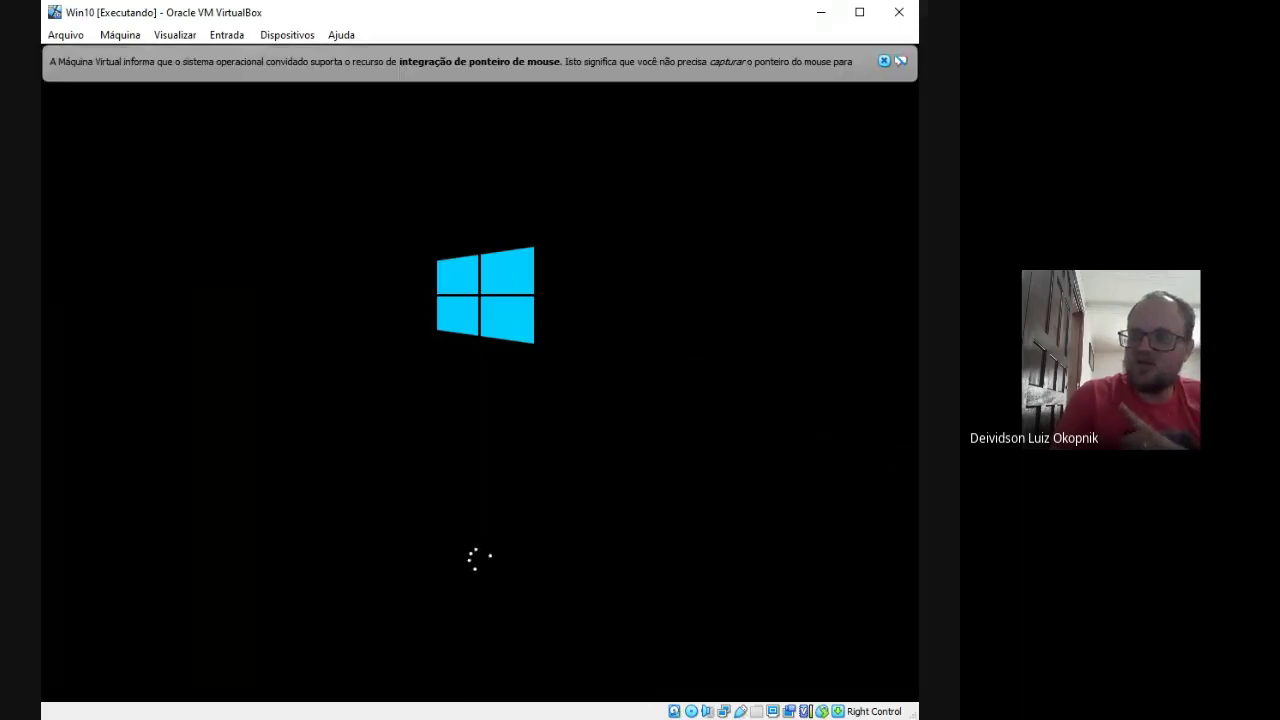
{"action": "left_click", "coordinate": [884, 61]}
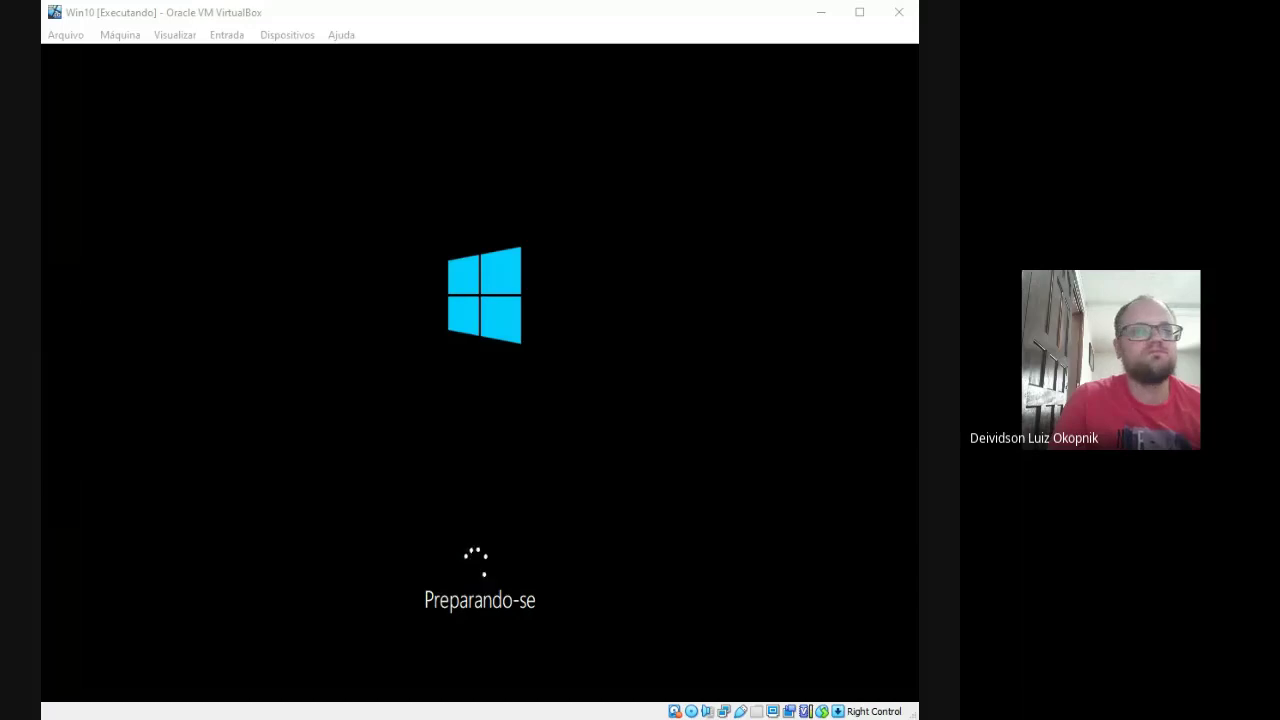
{"action": "key", "text": "alt+Tab"}
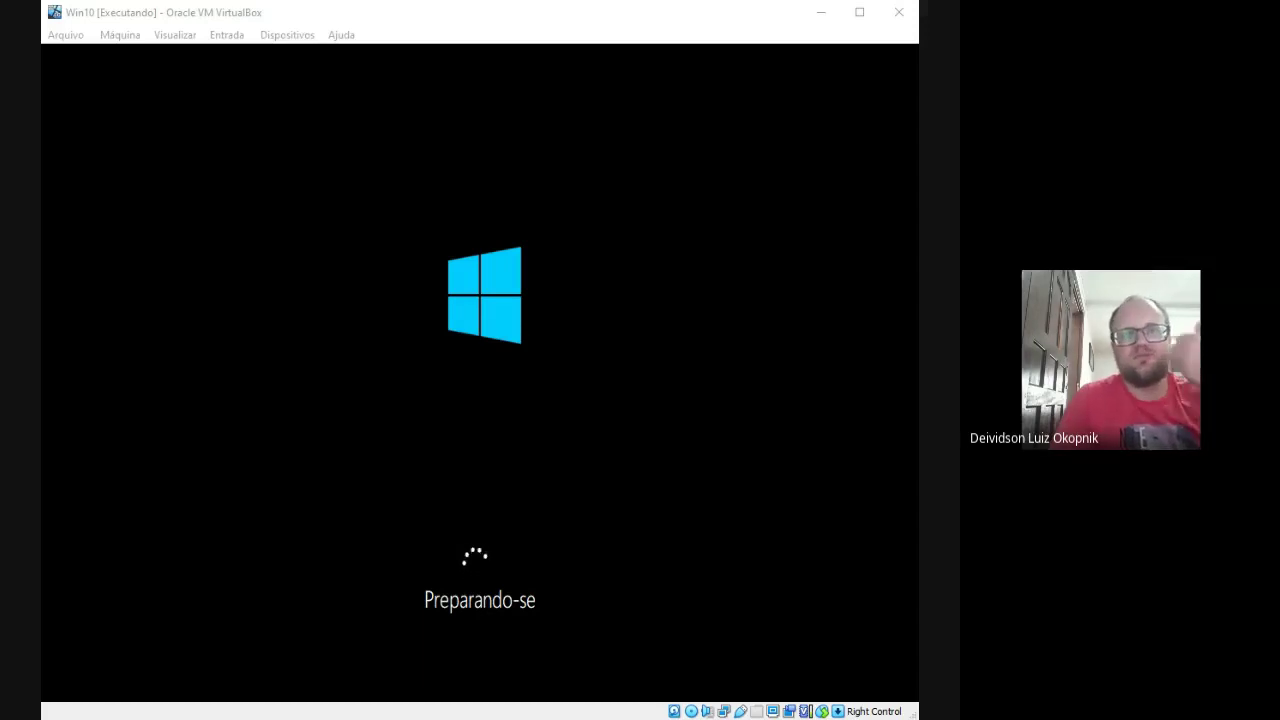
{"action": "key", "text": "alt+Tab"}
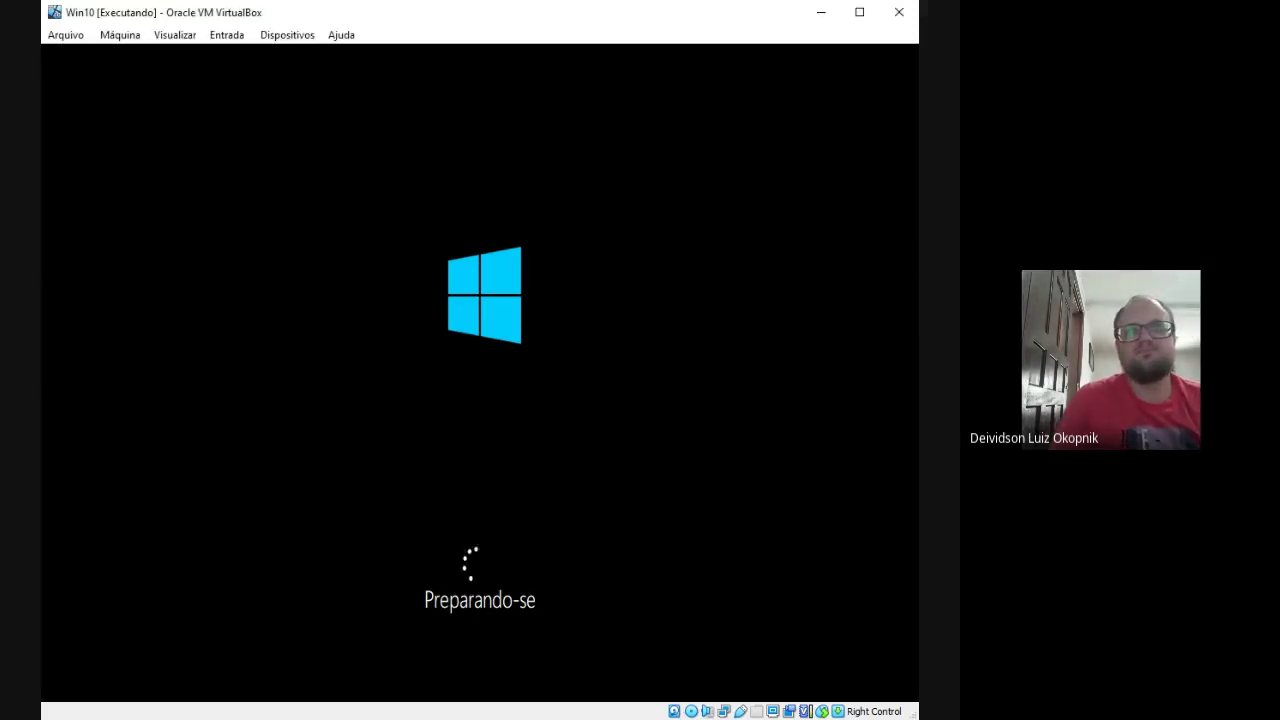
{"action": "key", "text": "alt+Tab"}
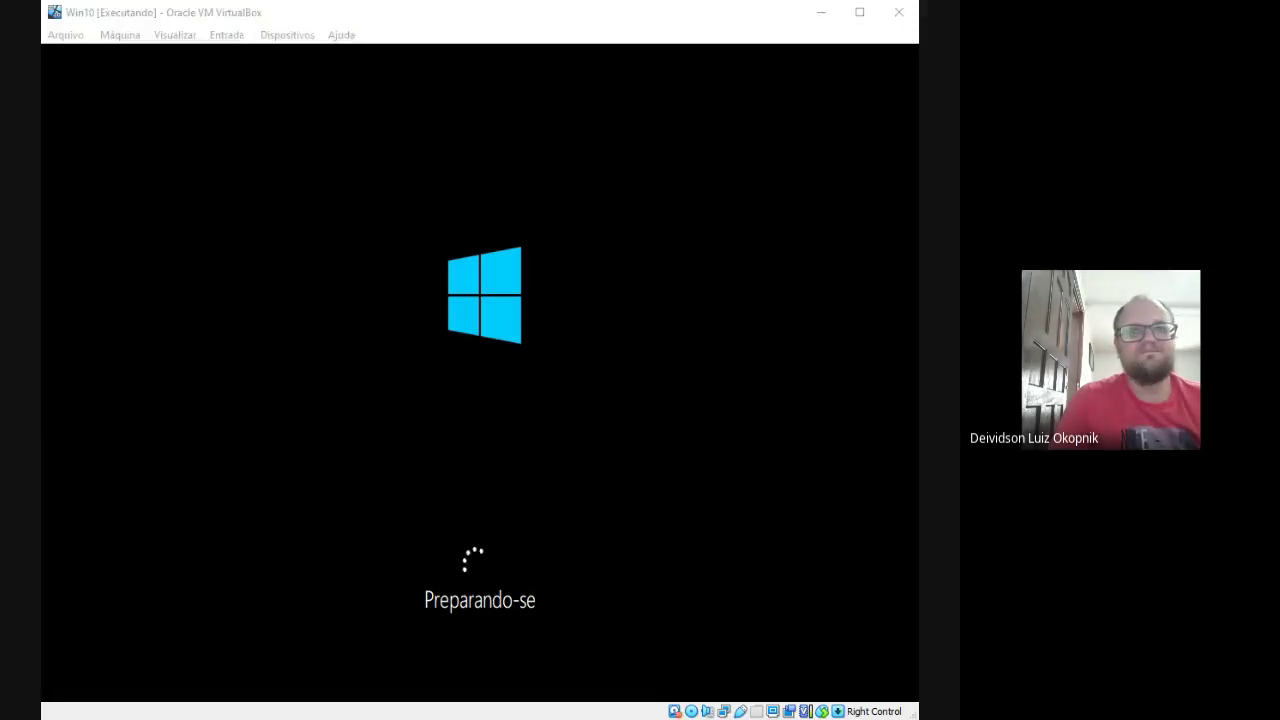